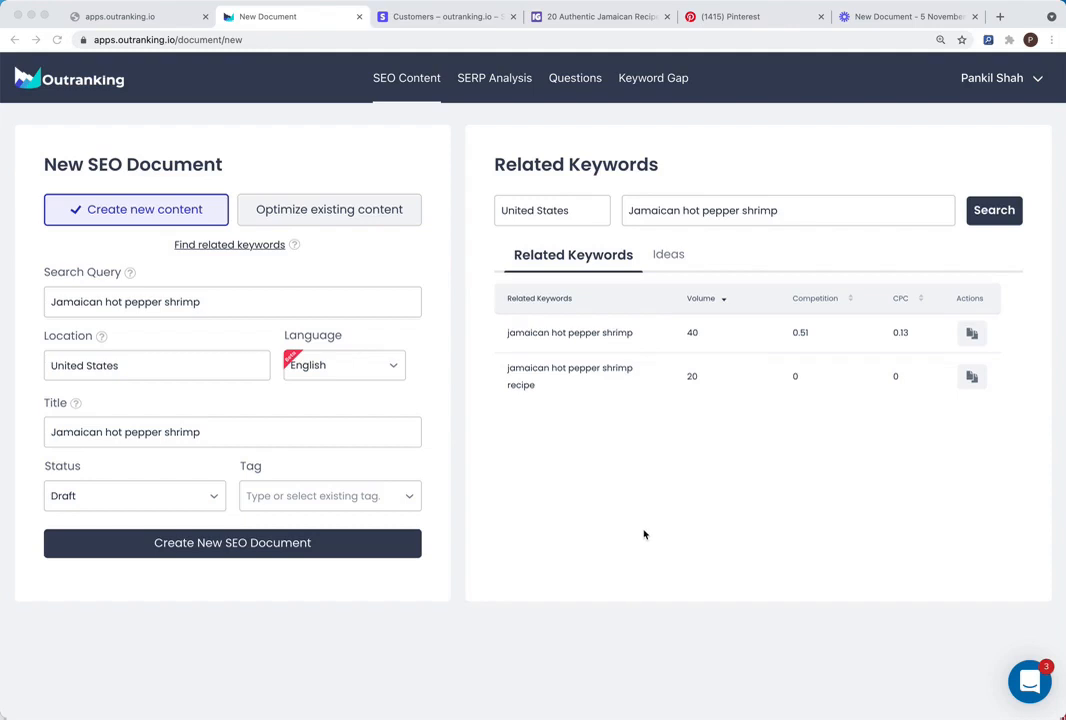
# Step: Create the new SEO document, generate title ideas and choose "Jamaican Hot Pepper Shrimp: Jamaican Cooking" as its title
pyautogui.click(200, 550)
pyautogui.click(200, 550)
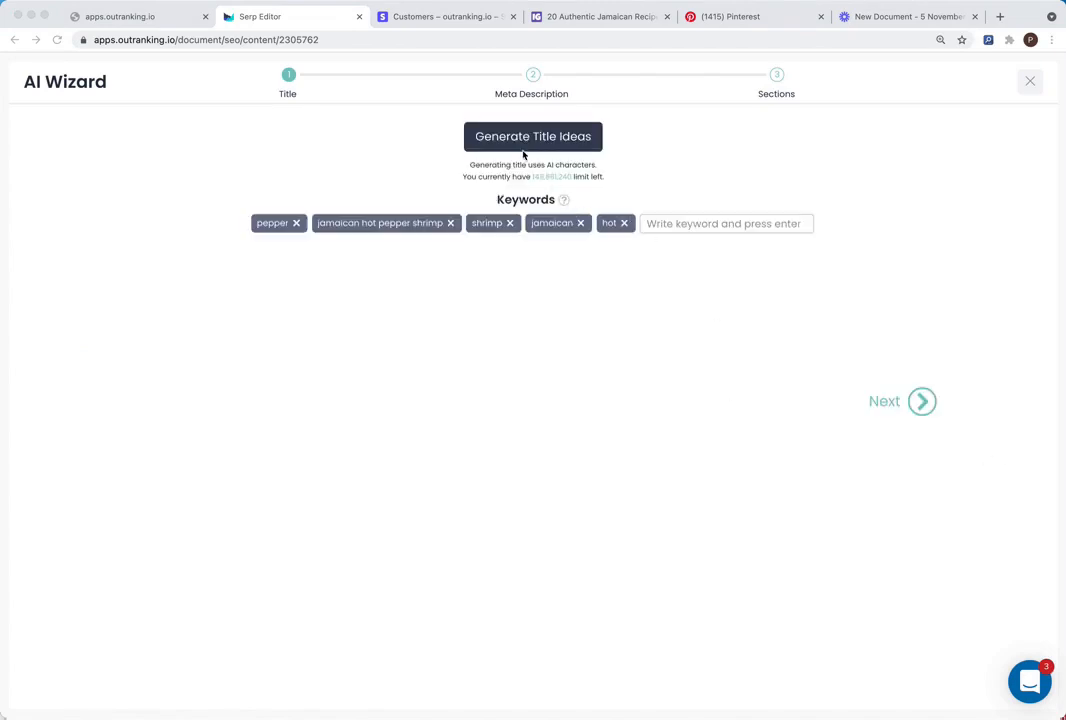
pyautogui.click(518, 148)
pyautogui.click(518, 148)
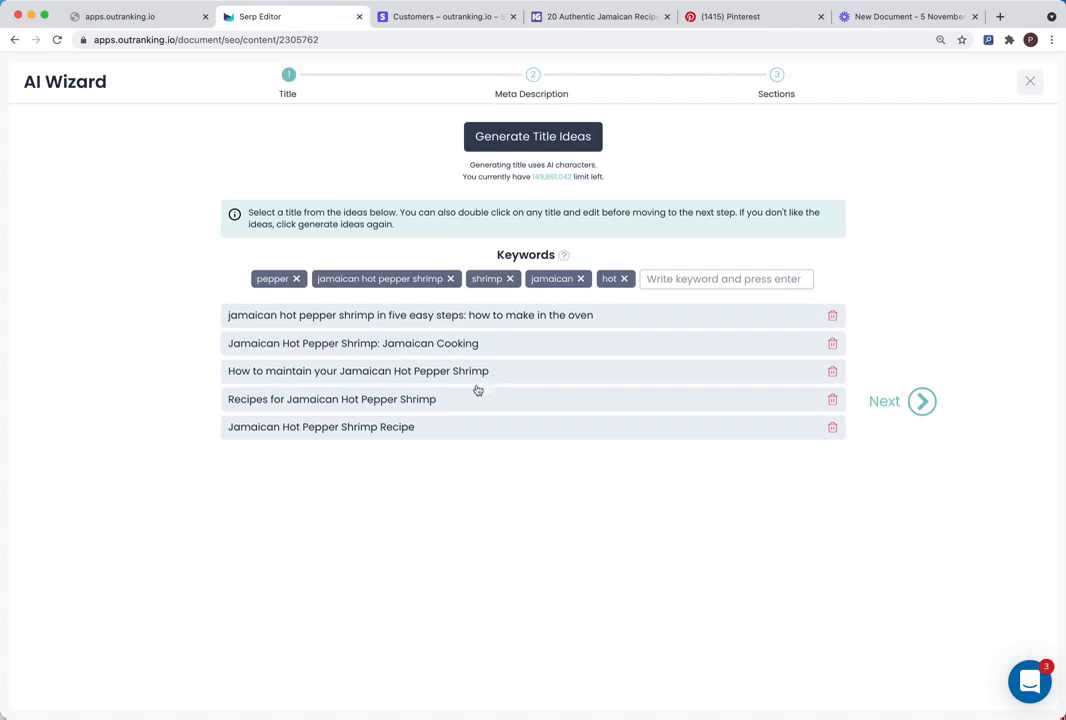
pyautogui.click(921, 402)
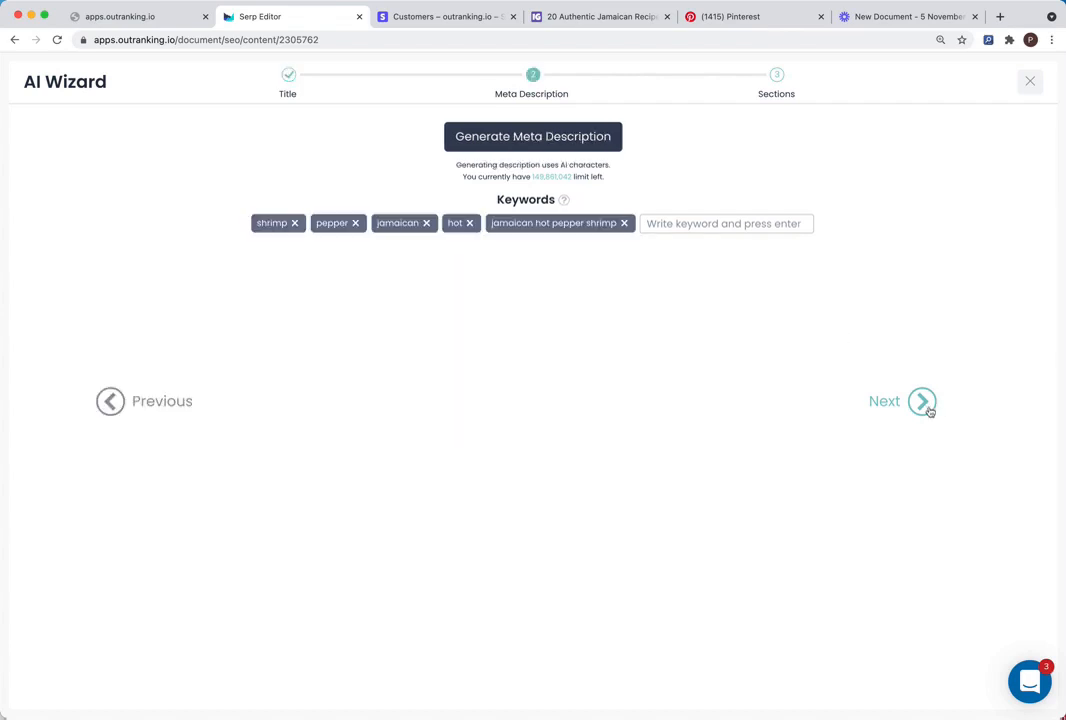
# Step: Generate meta descriptions and choose the one about a Jamaican dish that combines Jamaican cooking with Caribbean cuisine
pyautogui.click(521, 126)
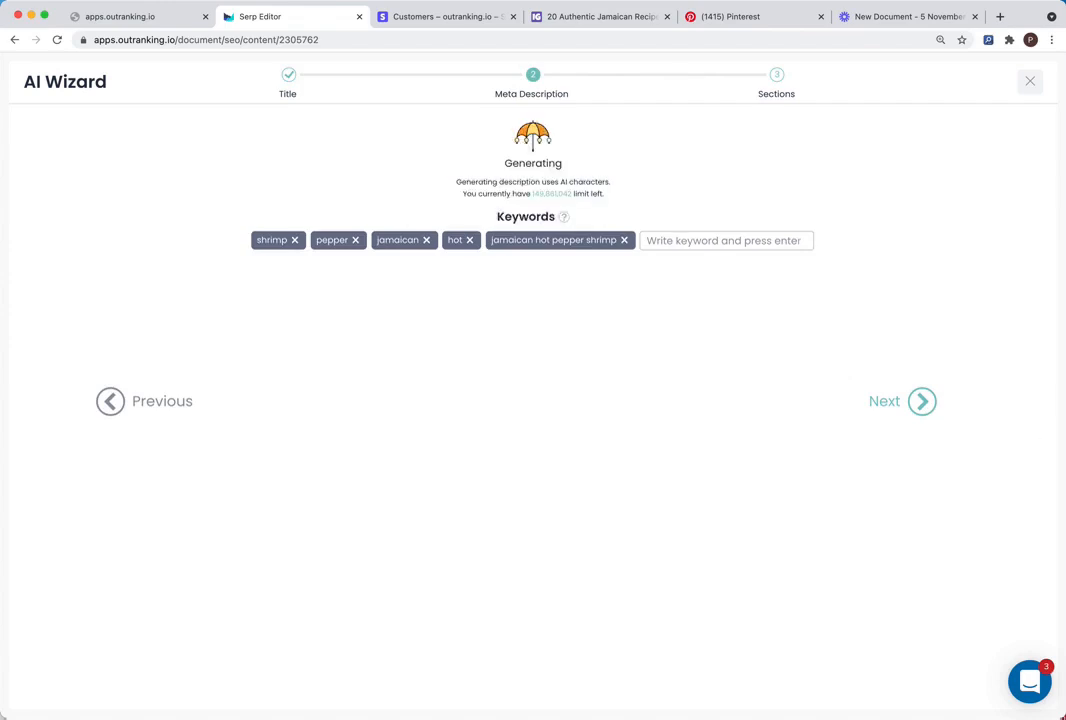
pyautogui.click(473, 333)
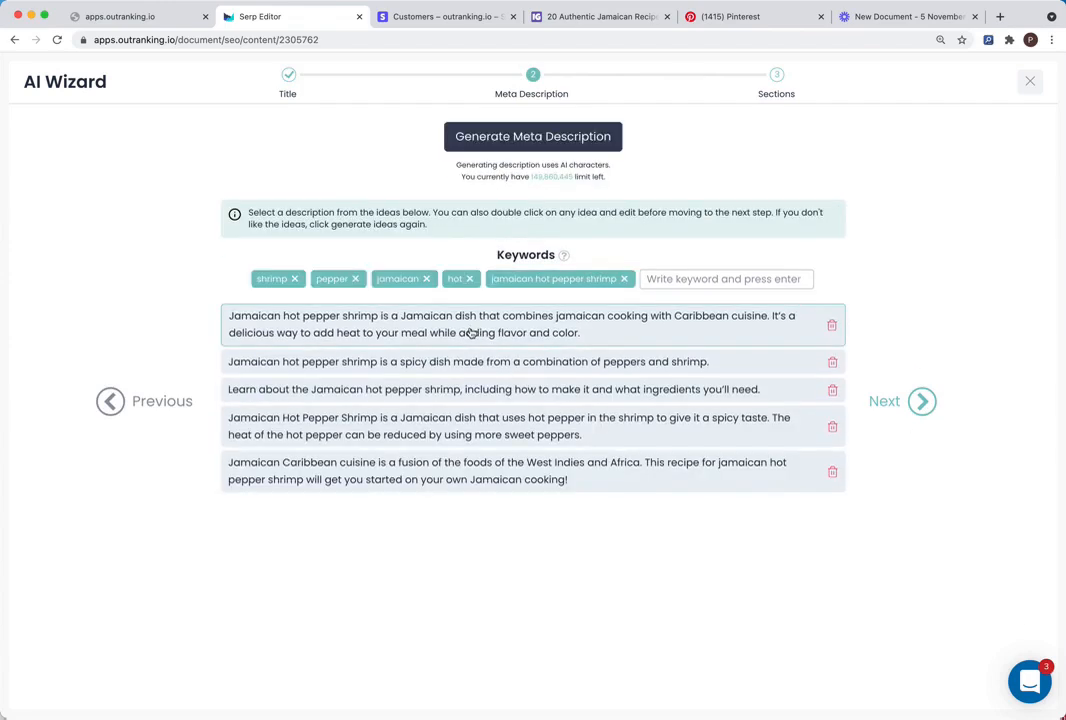
pyautogui.click(921, 402)
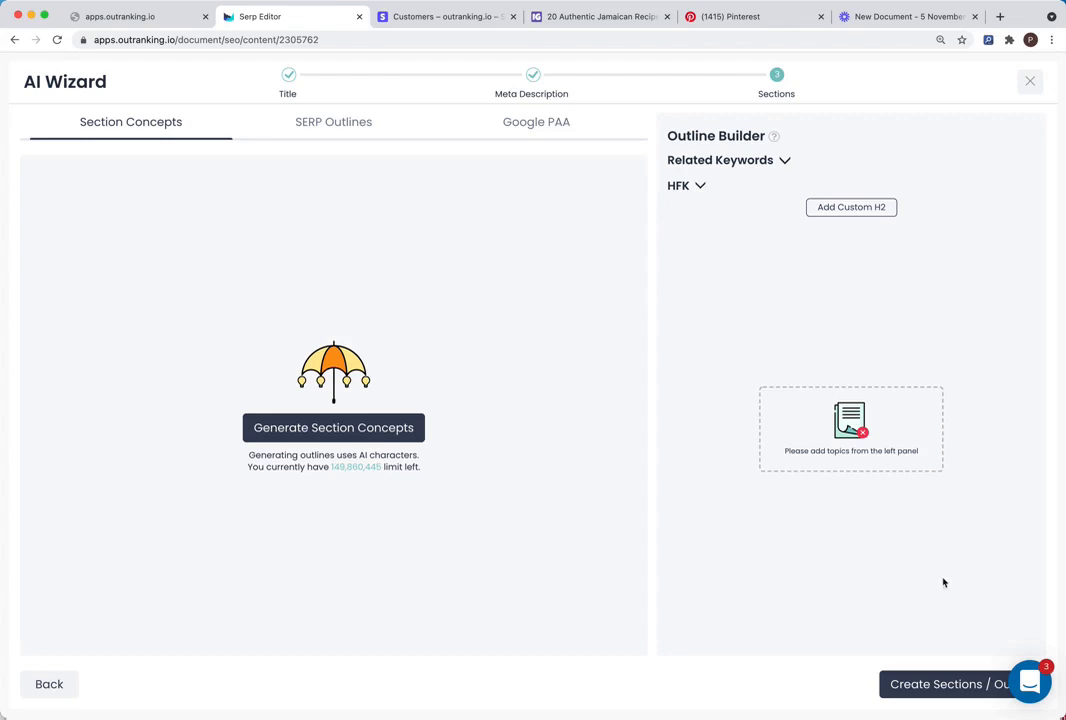
# Step: Finish the wizard without adding outline topics and place the cursor below the document's main heading
pyautogui.click(938, 688)
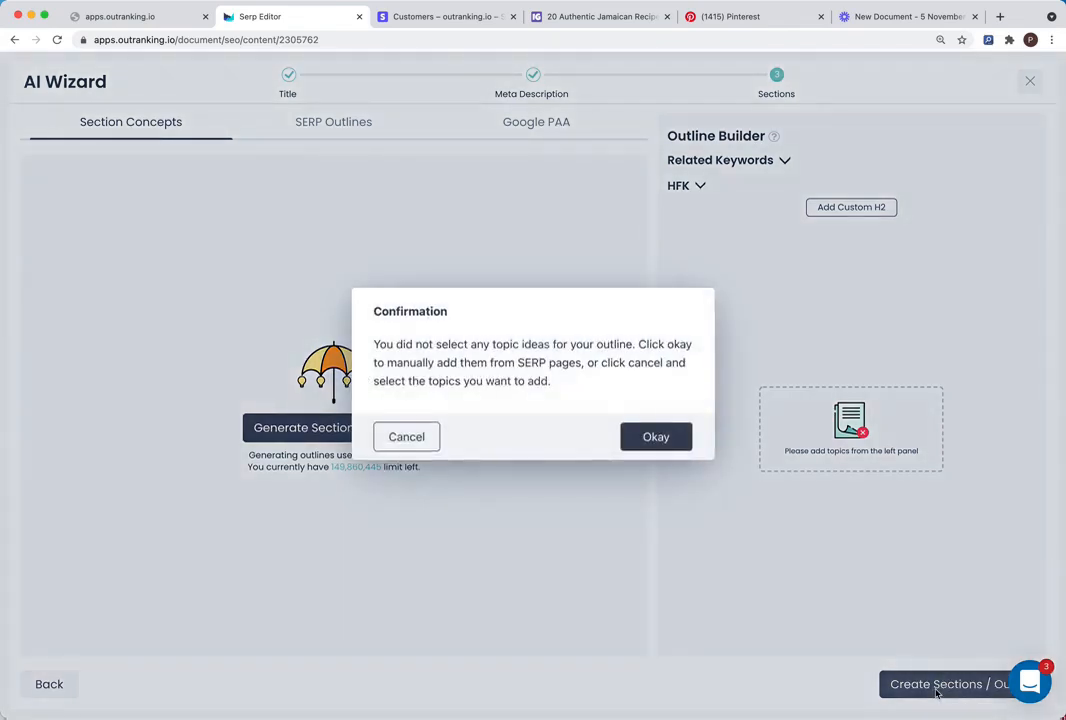
pyautogui.click(659, 441)
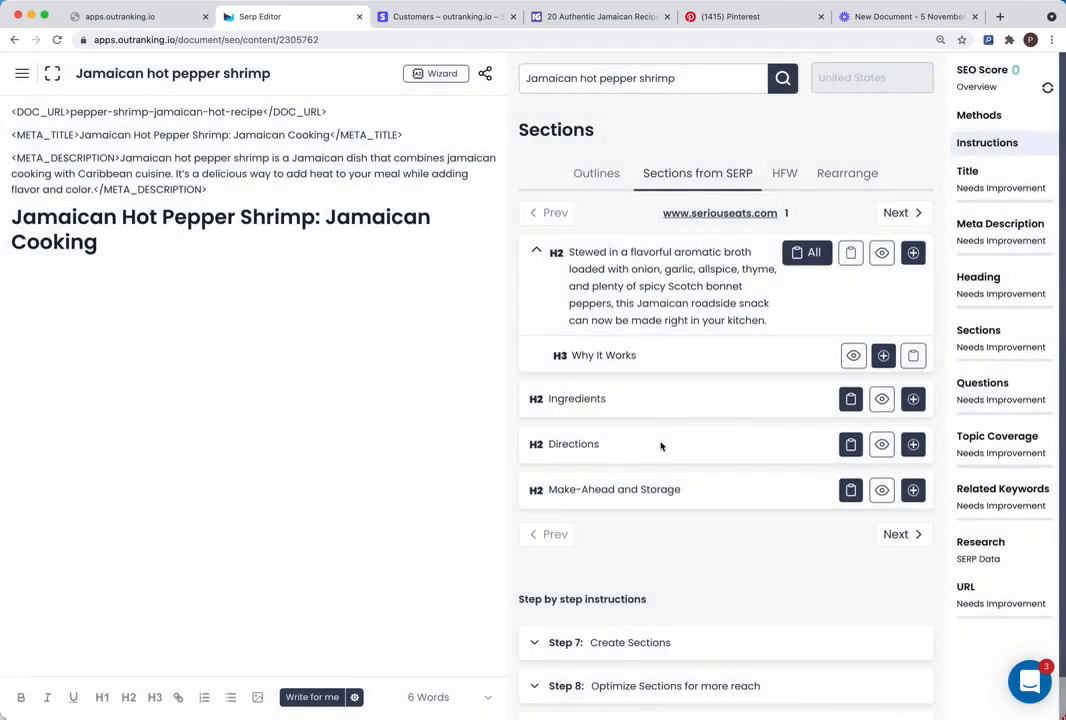
pyautogui.click(91, 298)
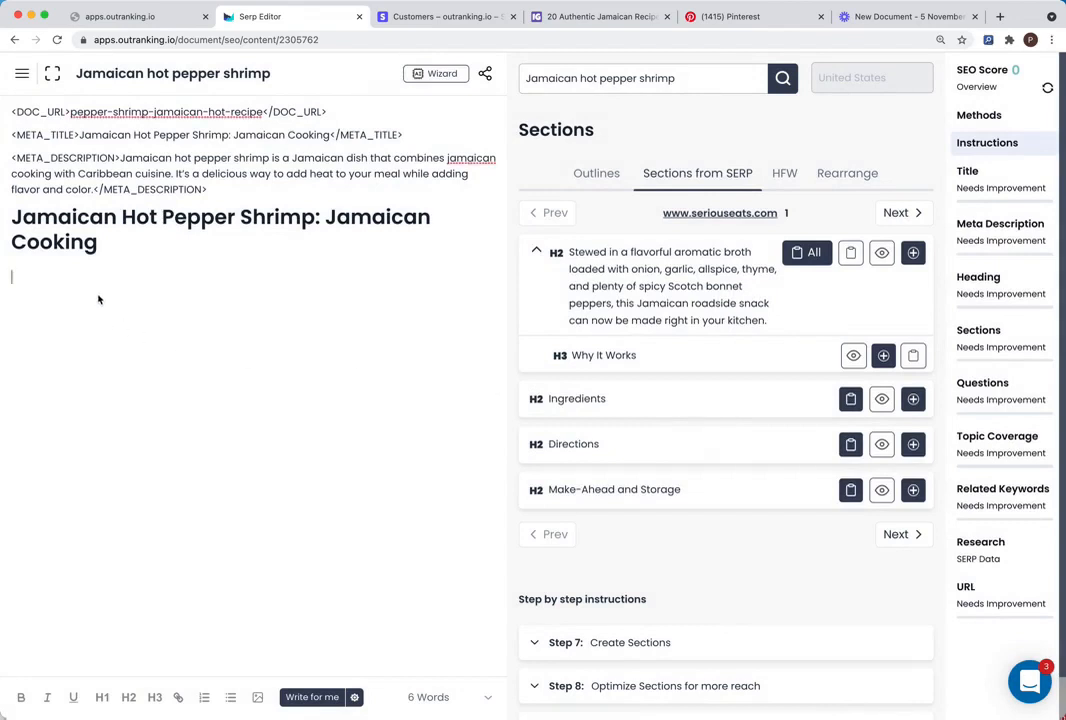
# Step: Search the writing methods for "introduction" and try to run Brilliant Introductions
pyautogui.click(979, 117)
pyautogui.click(591, 262)
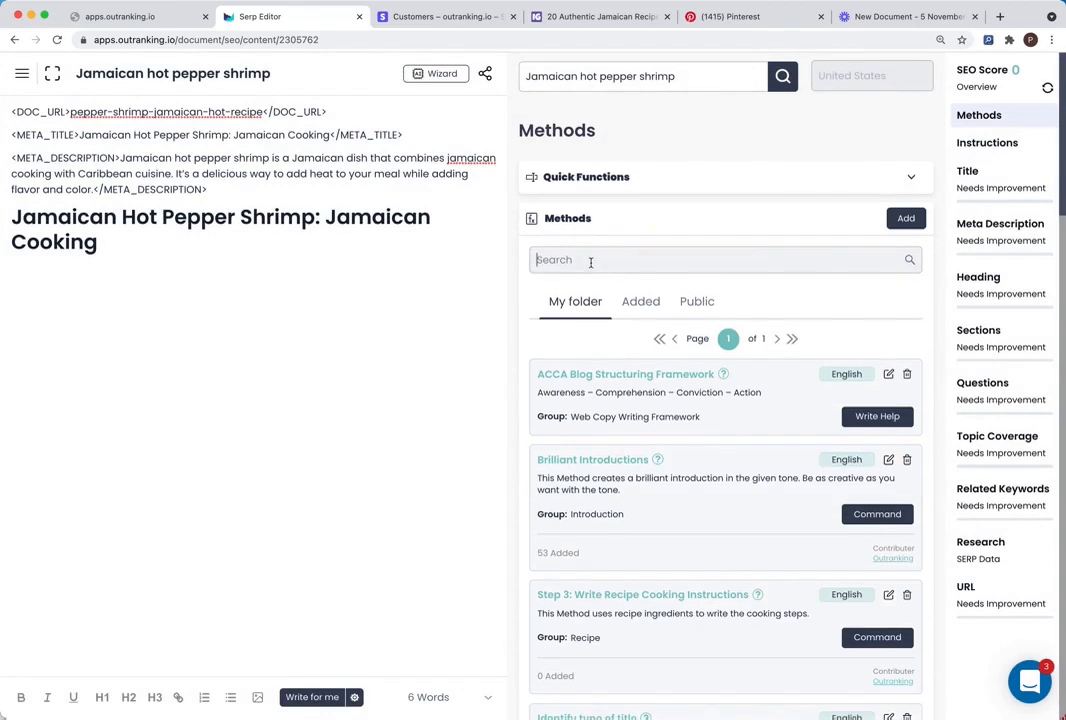
pyautogui.write('introduction')
pyautogui.scroll(-2, 725, 420)
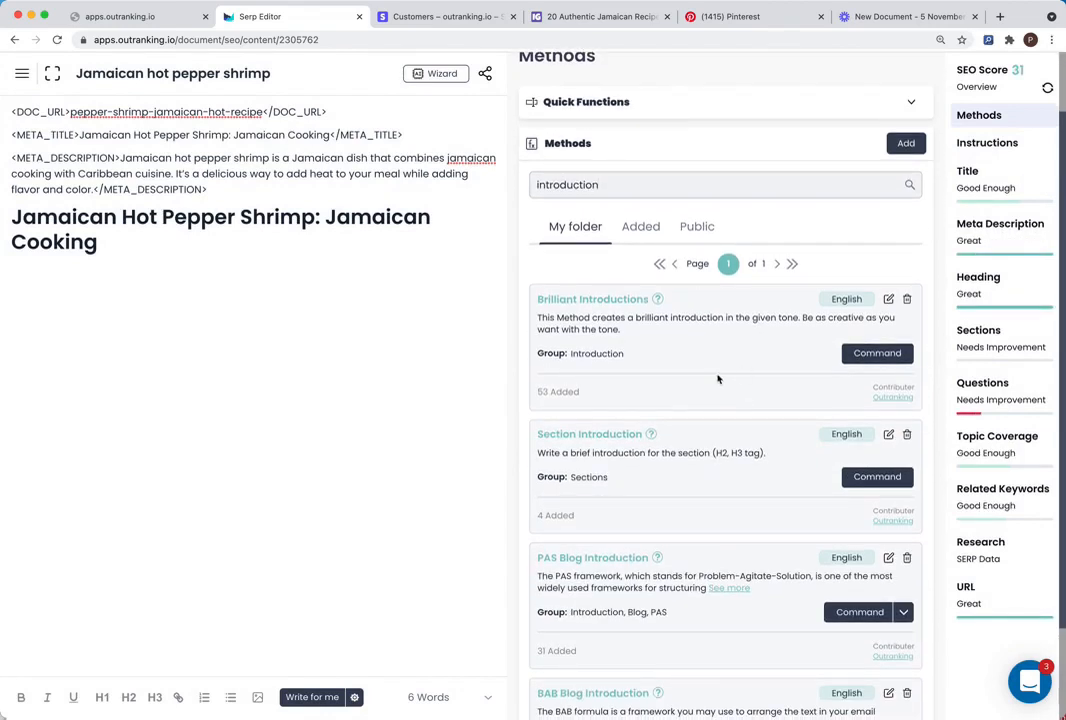
pyautogui.click(865, 358)
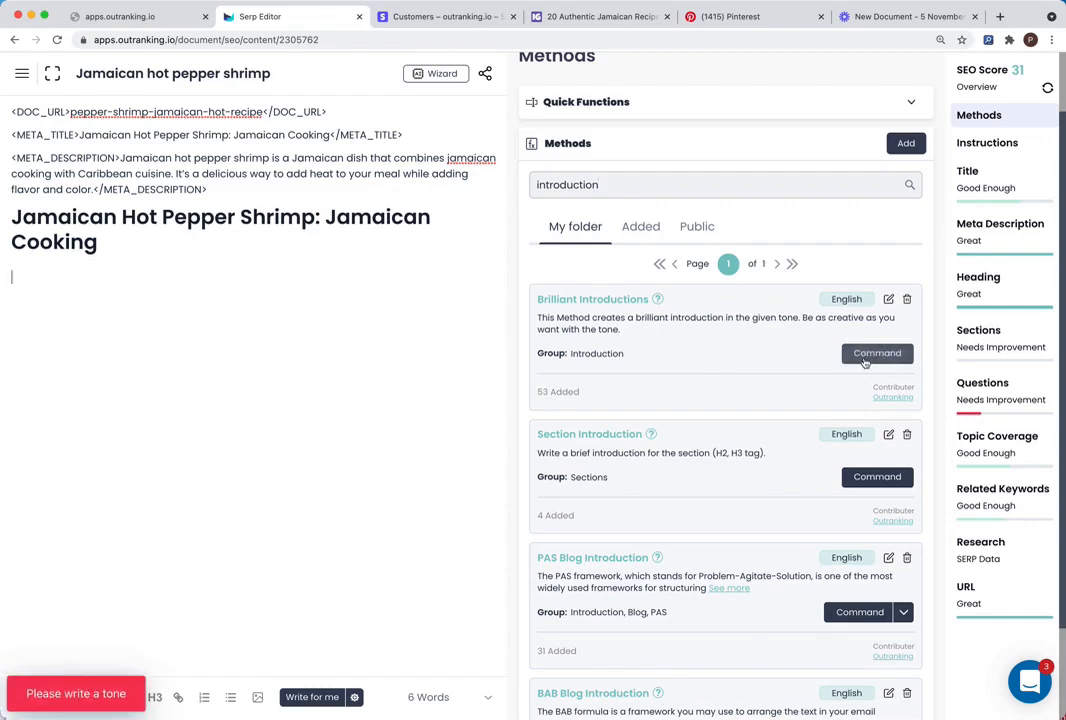
# Step: Set the tone of voice to "mother of 2 kids" and generate the introduction below the main heading with Brilliant Introductions
pyautogui.click(356, 699)
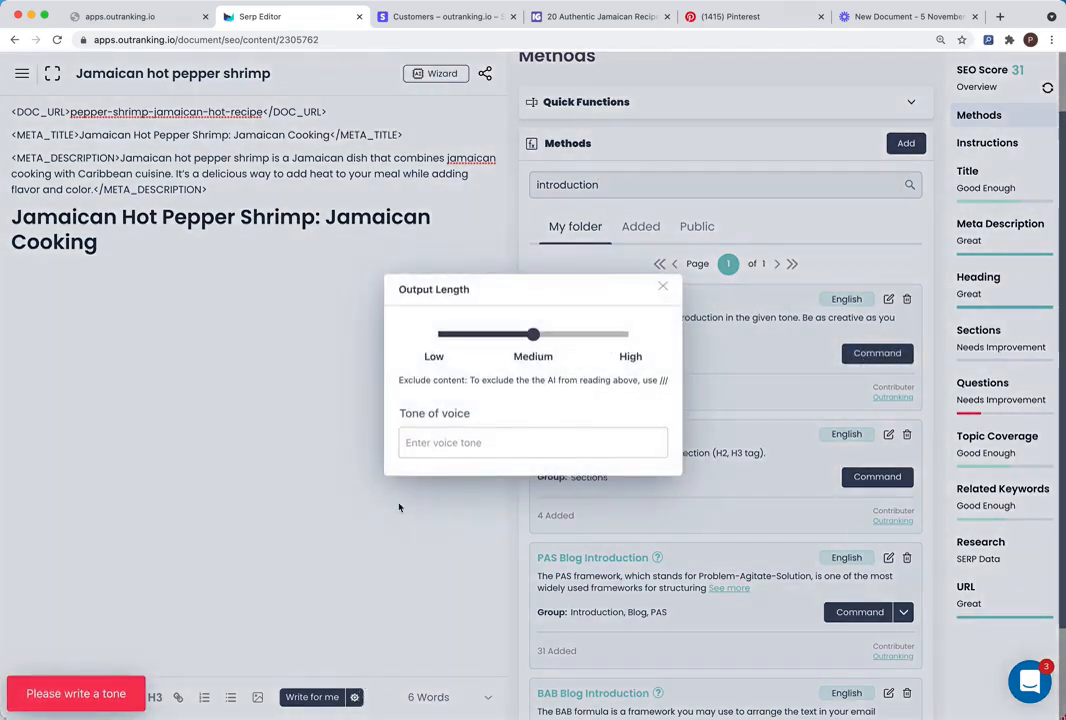
pyautogui.click(435, 449)
pyautogui.write('mother of 2 kids')
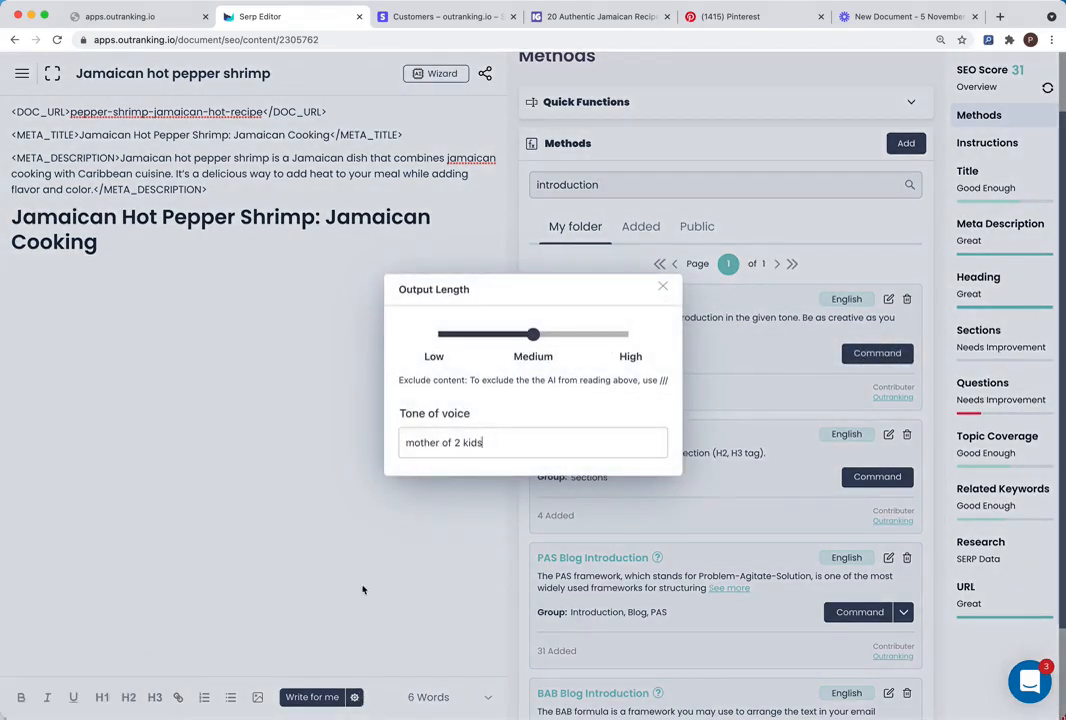
pyautogui.click(364, 588)
pyautogui.click(69, 292)
pyautogui.click(877, 353)
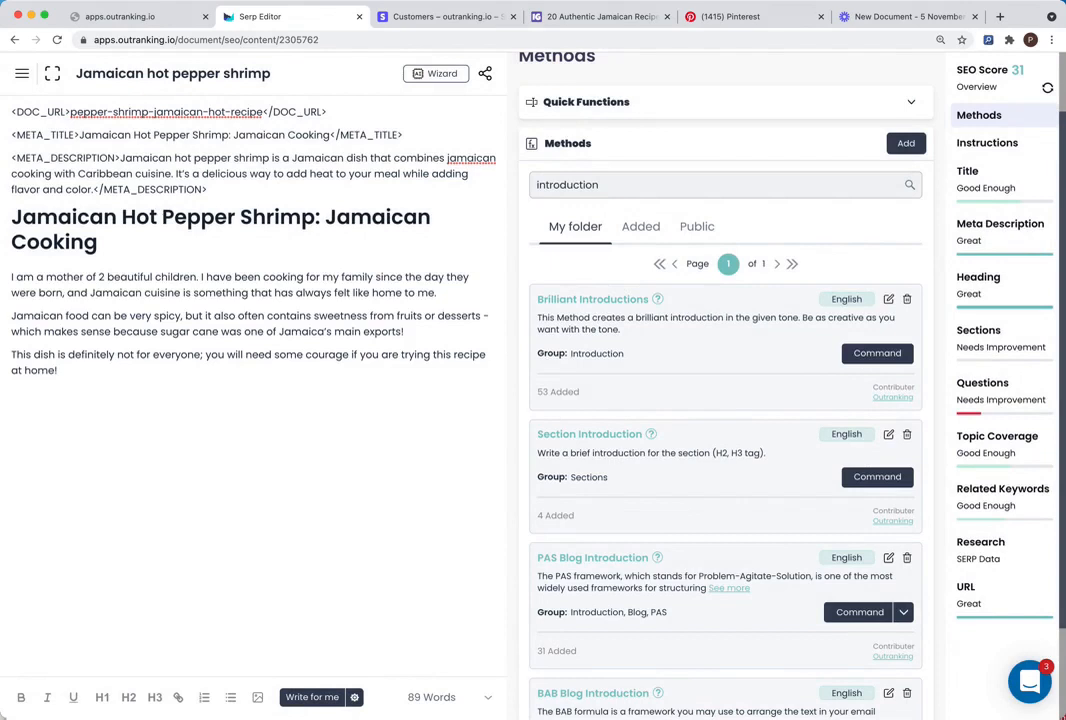
# Step: Replace the search term for the writing methods with "recipe"
pyautogui.write('Recipe')
pyautogui.press('BackSpace')
pyautogui.press('BackSpace')
pyautogui.press('BackSpace')
pyautogui.press('BackSpace')
pyautogui.moveTo(628, 185); pyautogui.dragTo(467, 182)
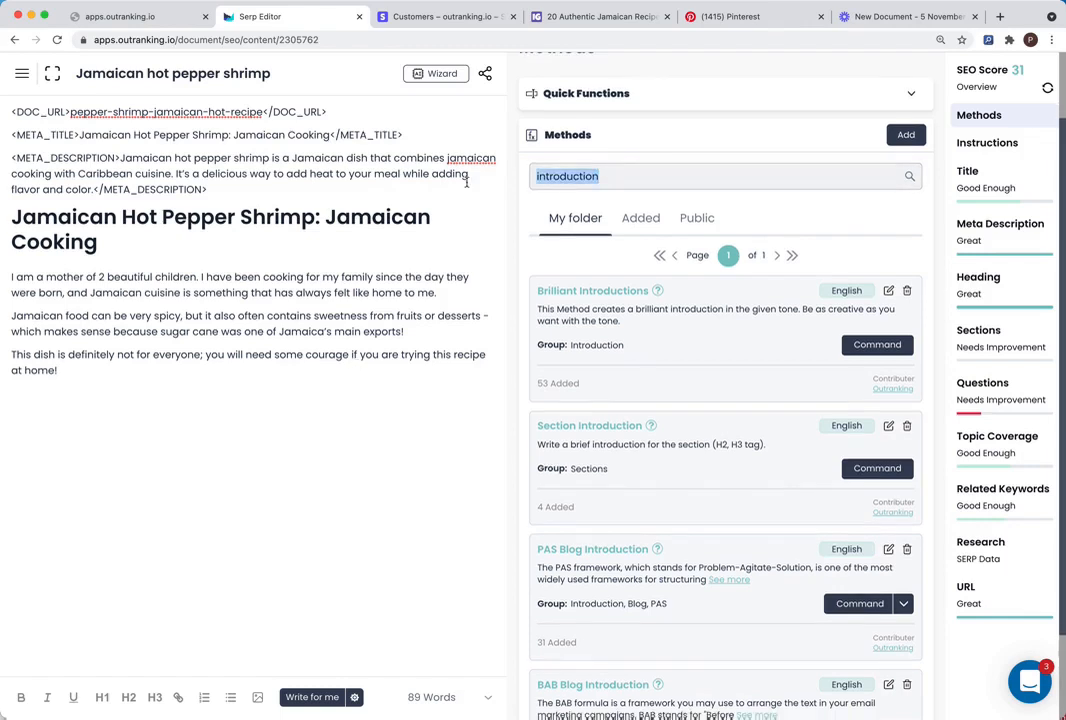
pyautogui.press('BackSpace')
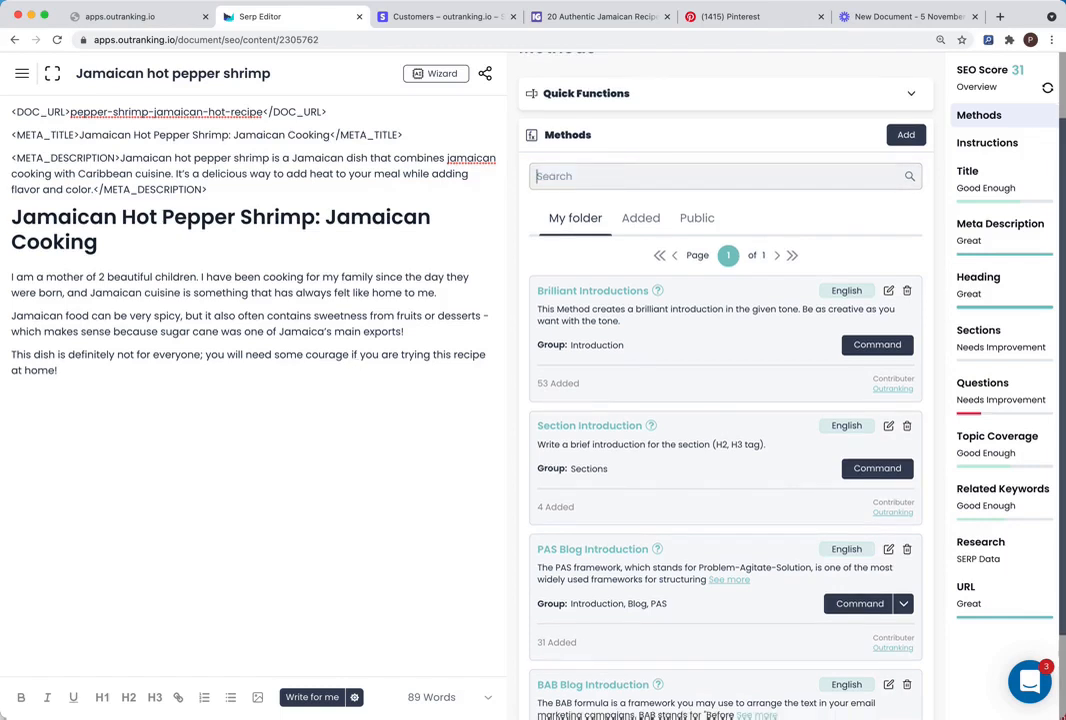
pyautogui.write('recipe')
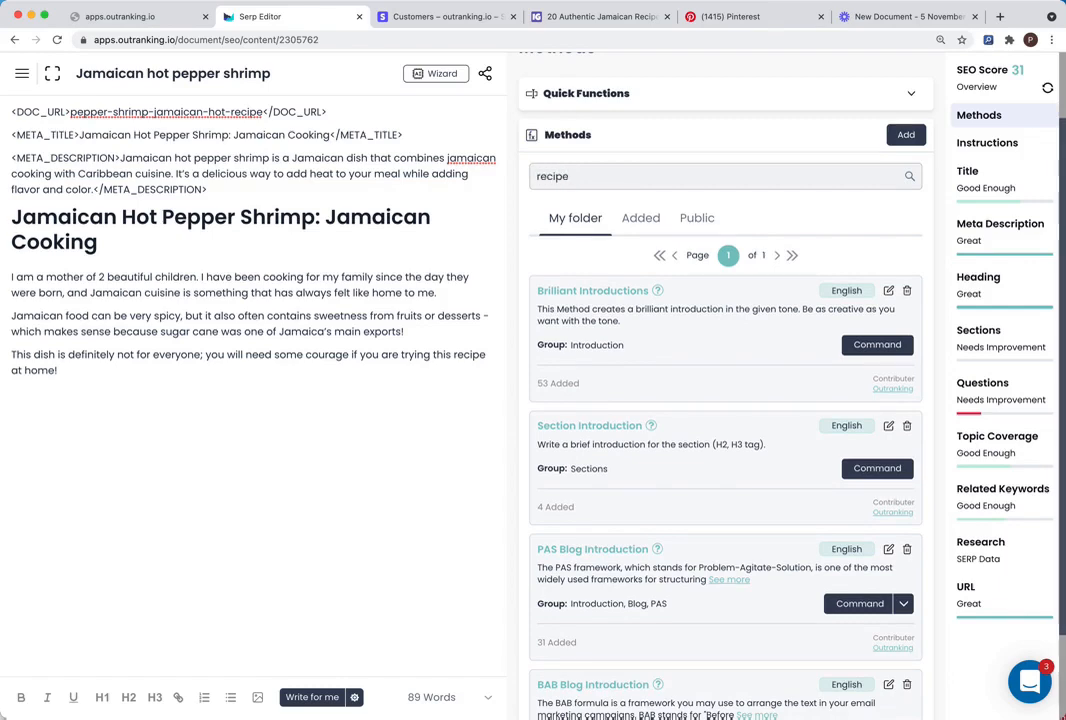
# Step: Add the H2 heading "Recipe Description" after the introduction and generate its text with the Step 1: Write Recipe Description method
pyautogui.scroll(-5, 614, 414)
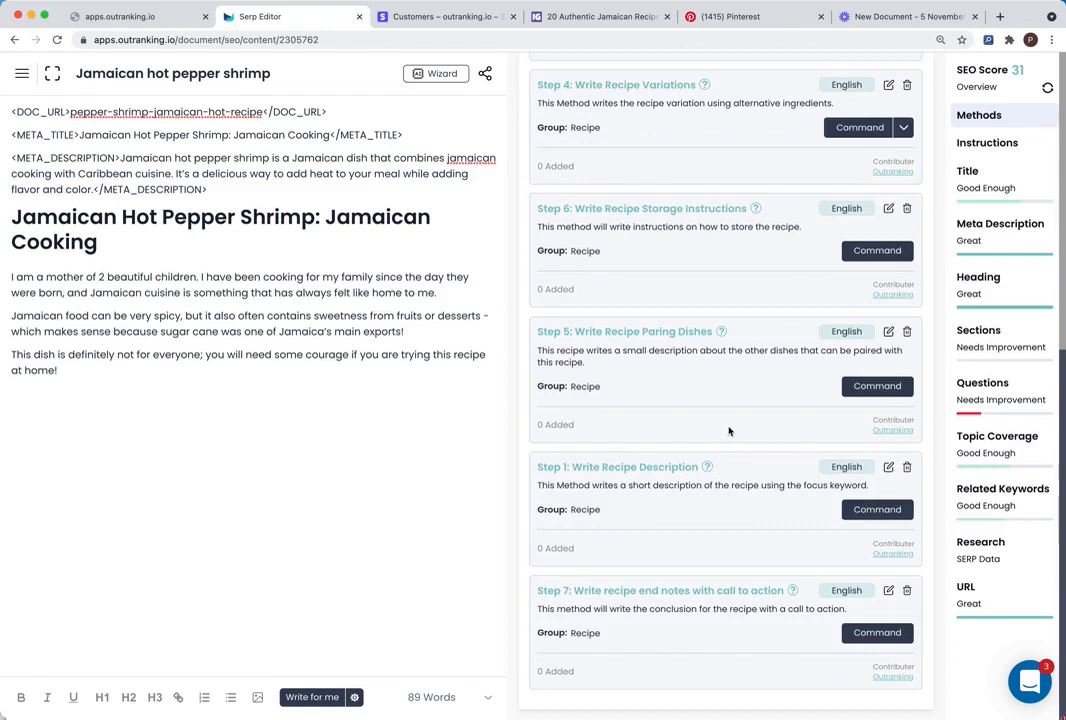
pyautogui.scroll(3, 729, 431)
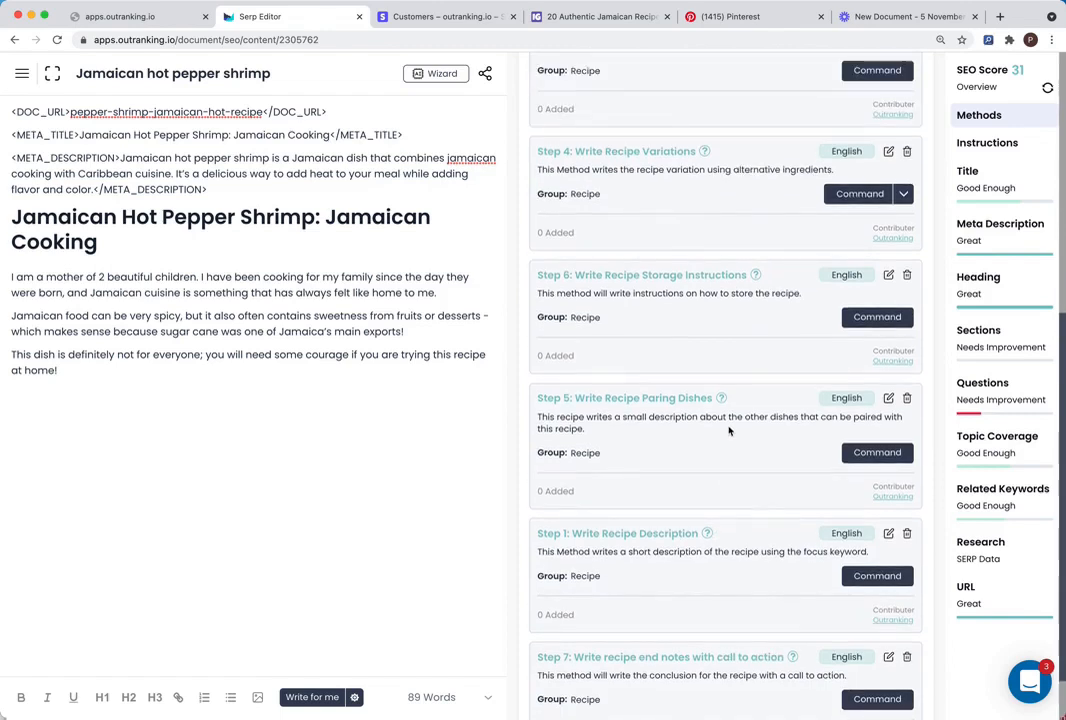
pyautogui.scroll(3, 729, 431)
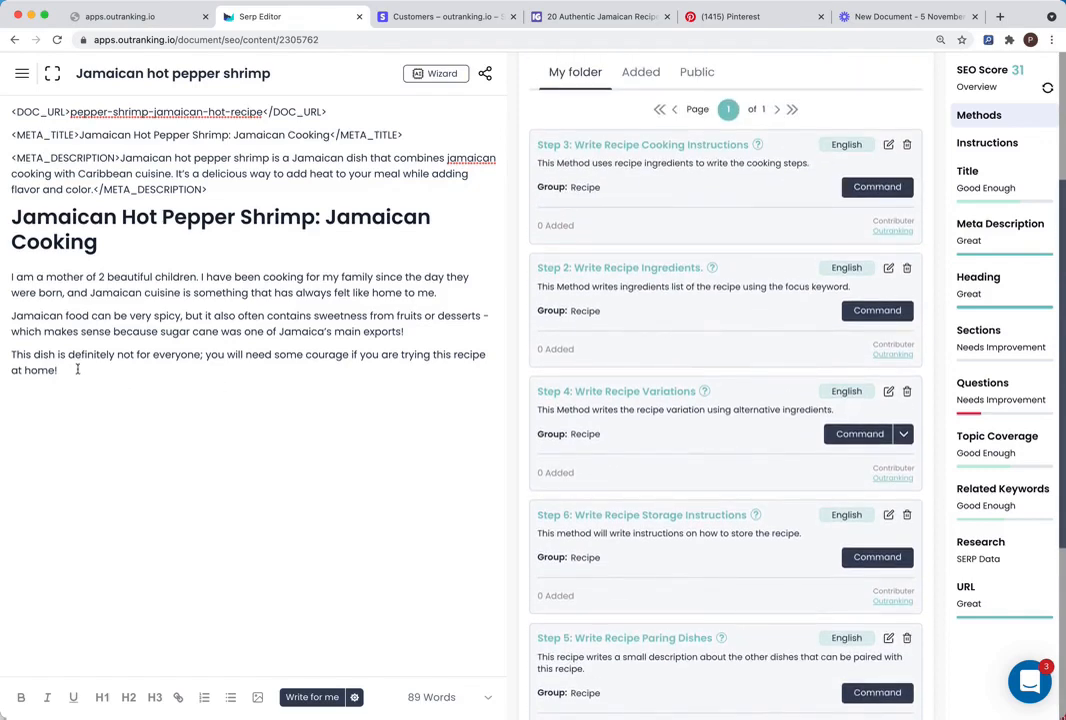
pyautogui.scroll(-6, 666, 509)
pyautogui.scroll(5, 669, 514)
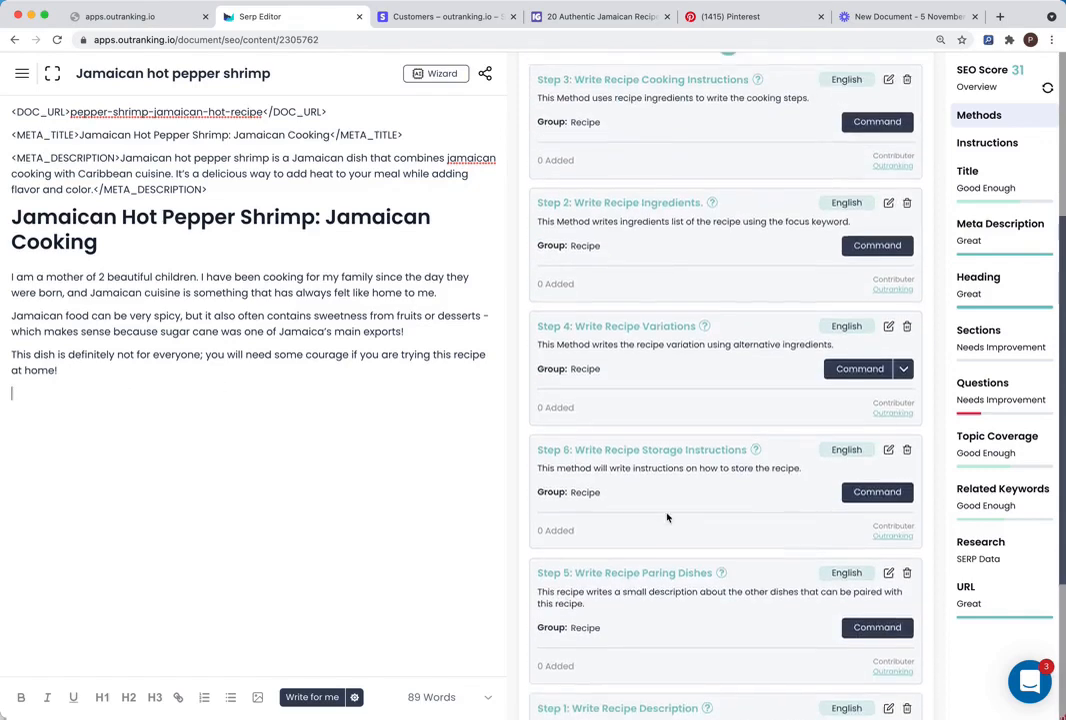
pyautogui.scroll(-5, 668, 516)
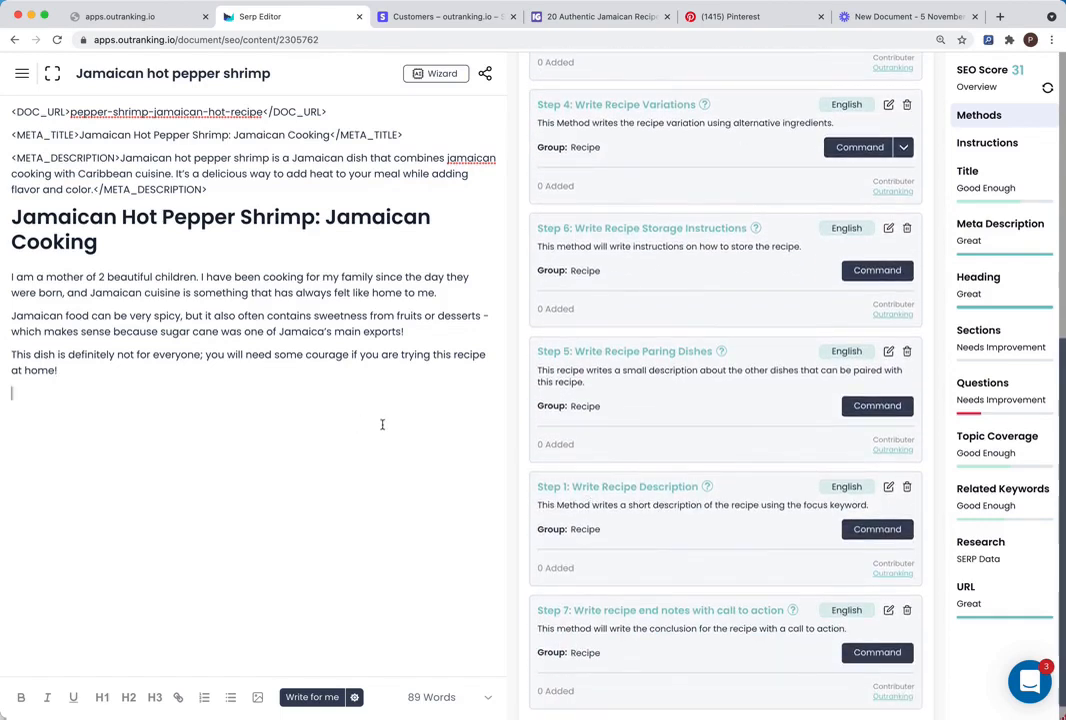
pyautogui.write('Recipe Description')
pyautogui.press('super+shift+Left')
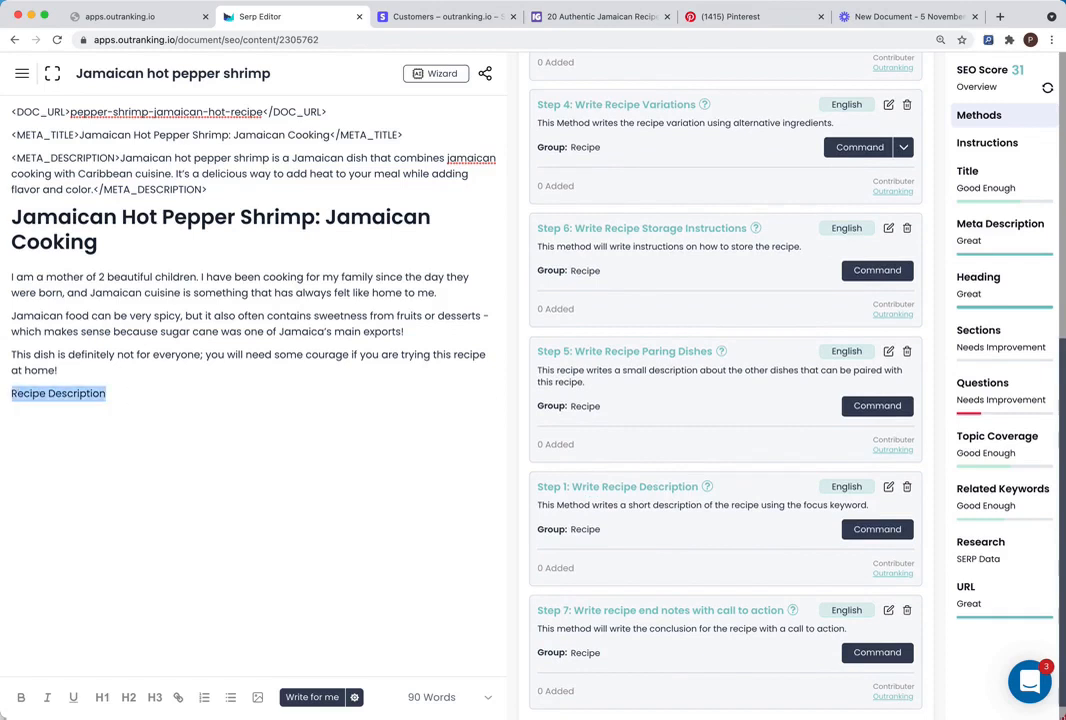
pyautogui.click(128, 697)
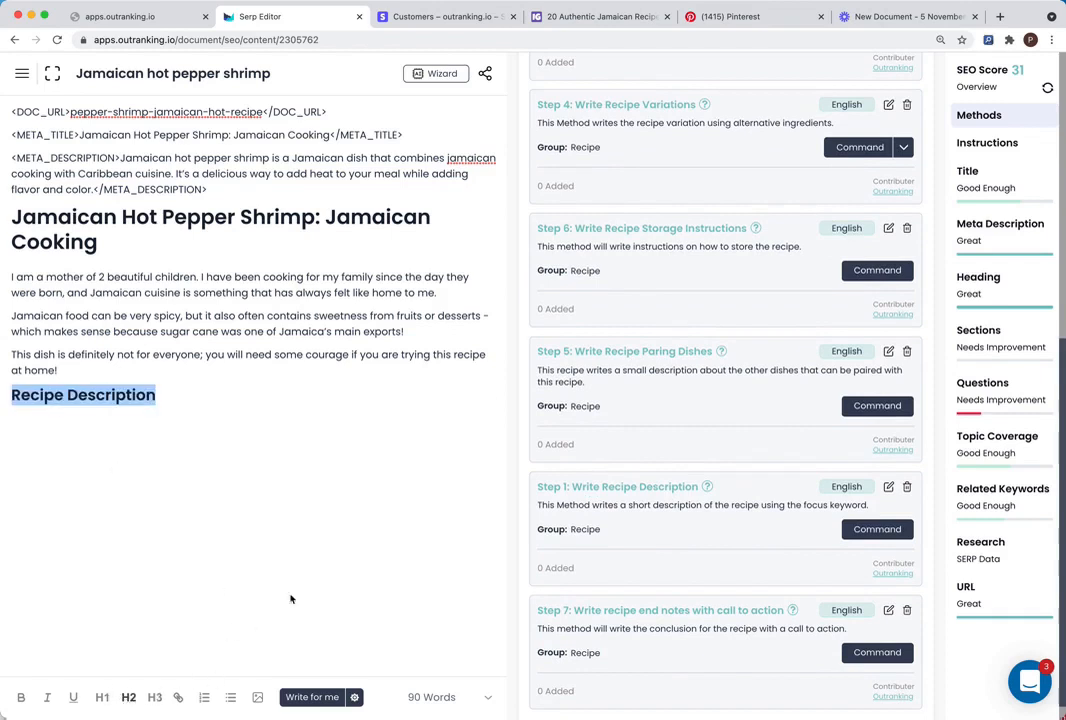
pyautogui.press('Return')
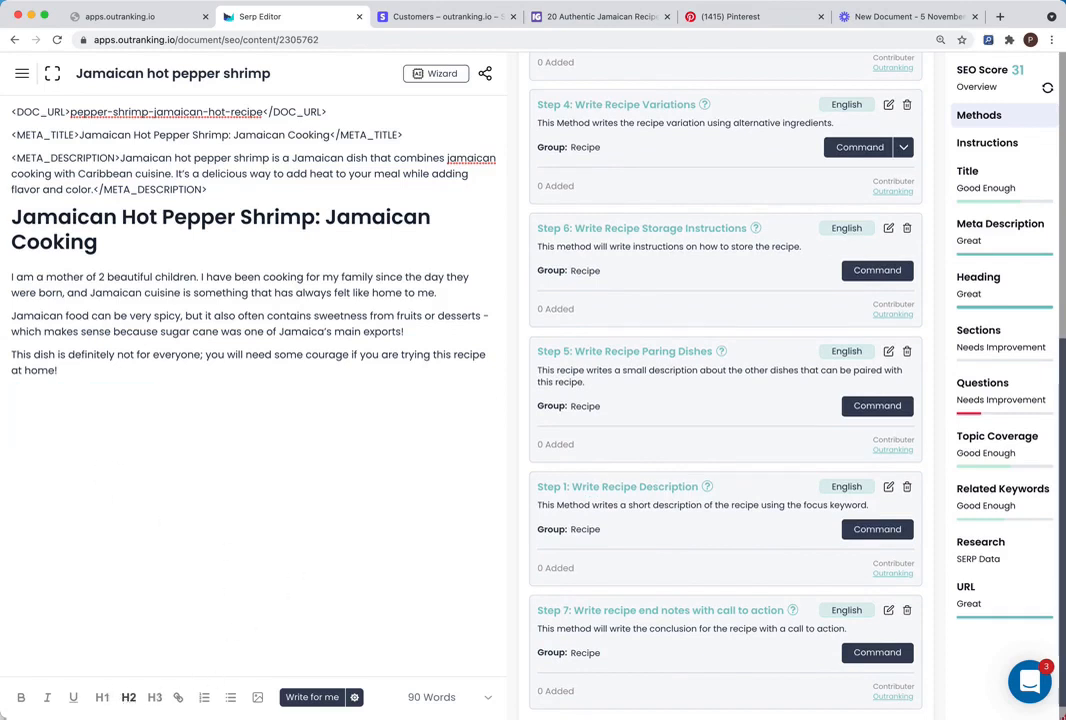
pyautogui.press('super+z')
pyautogui.press('Return')
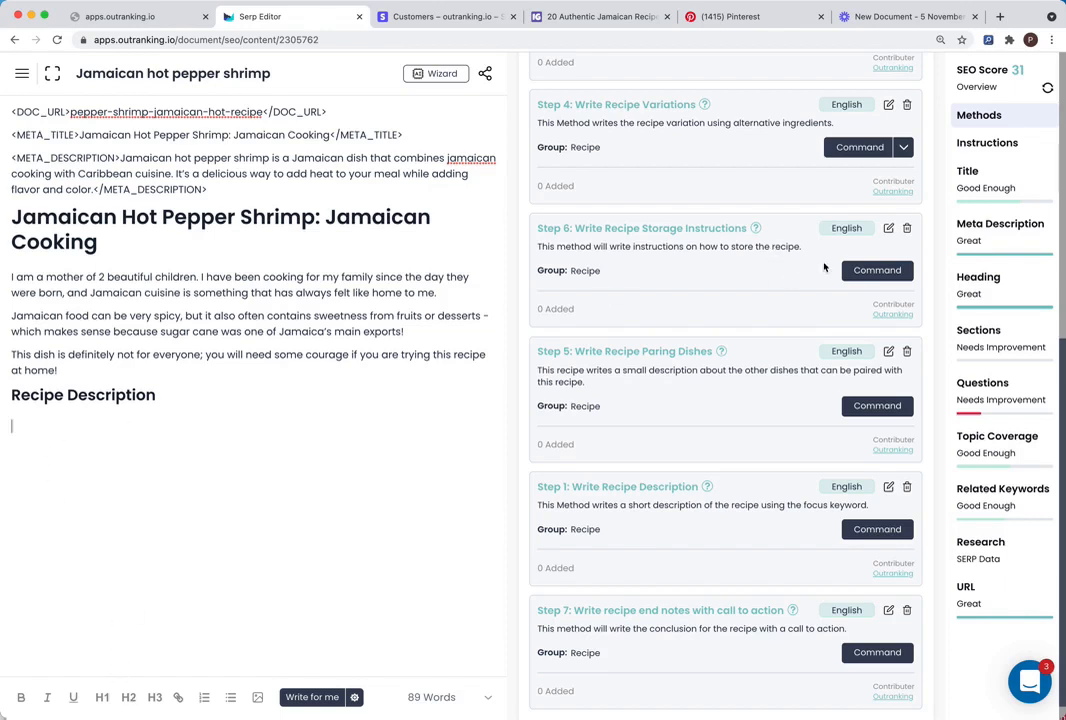
pyautogui.click(877, 529)
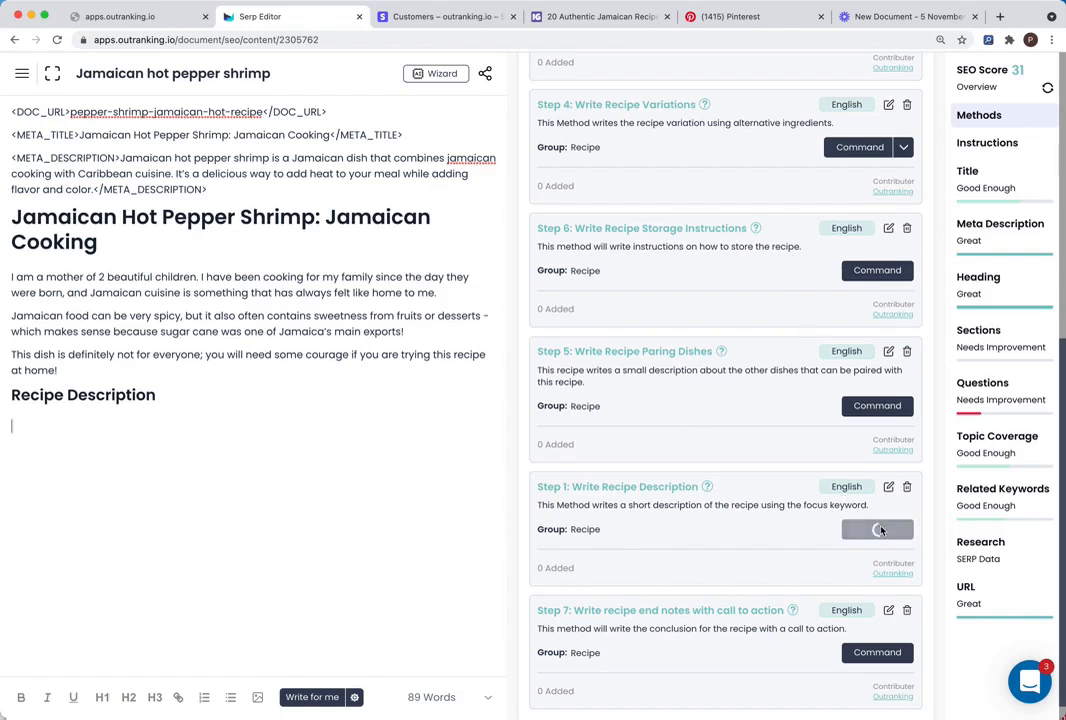
pyautogui.press('Return')
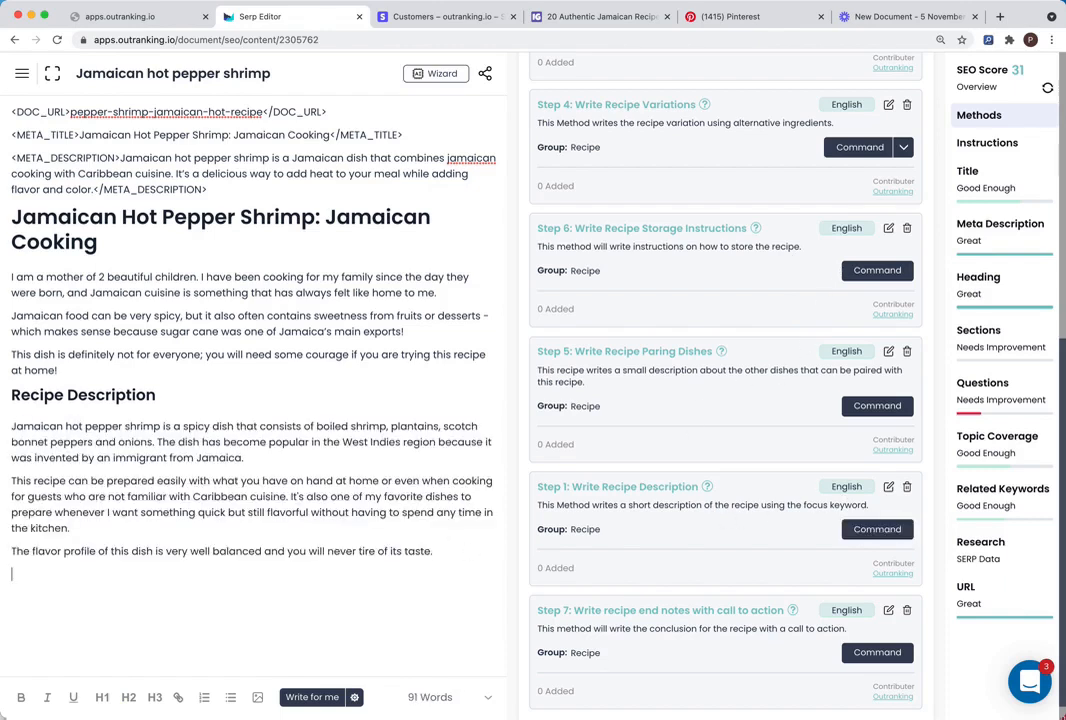
# Step: Add the H2 heading "Recipe Ingredients" after the description and generate its list with the Step 2: Write Recipe Ingredients method
pyautogui.scroll(5, 657, 565)
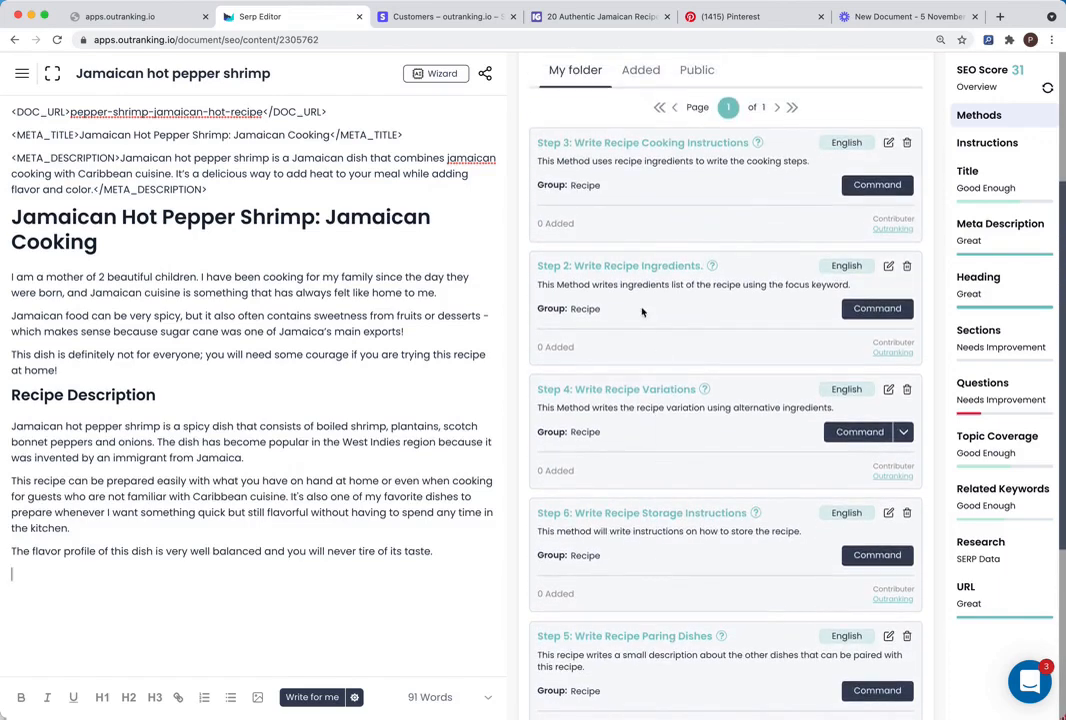
pyautogui.write('Recipe Ingridents')
pyautogui.rightClick(73, 574)
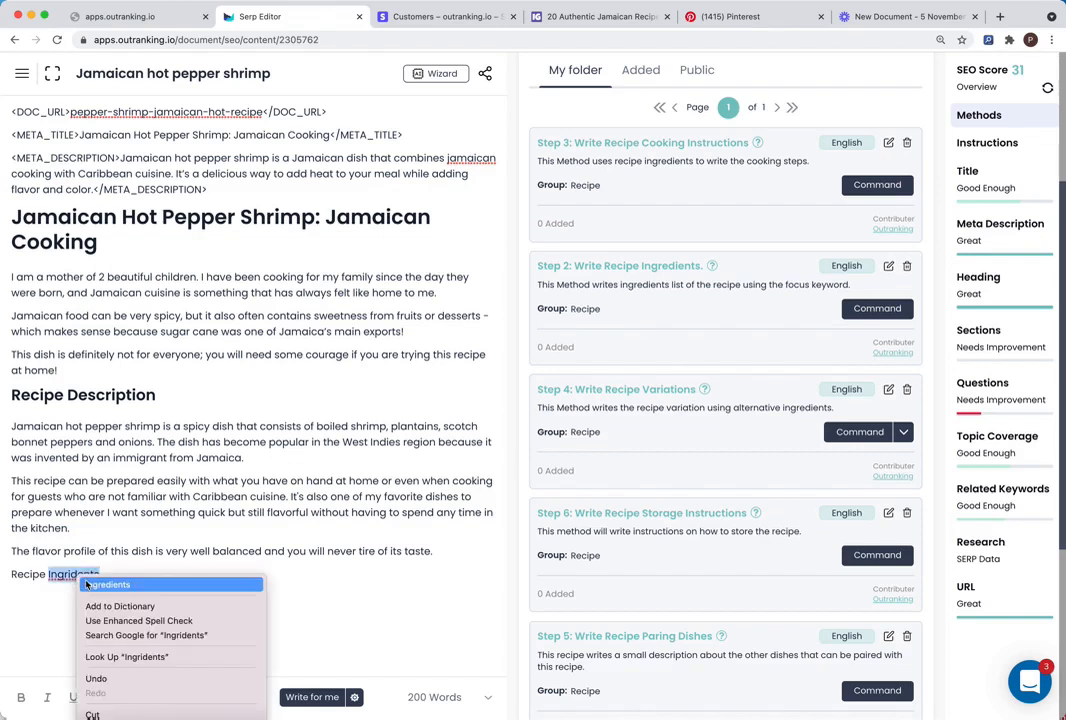
pyautogui.click(100, 578)
pyautogui.moveTo(100, 578); pyautogui.dragTo(12, 574)
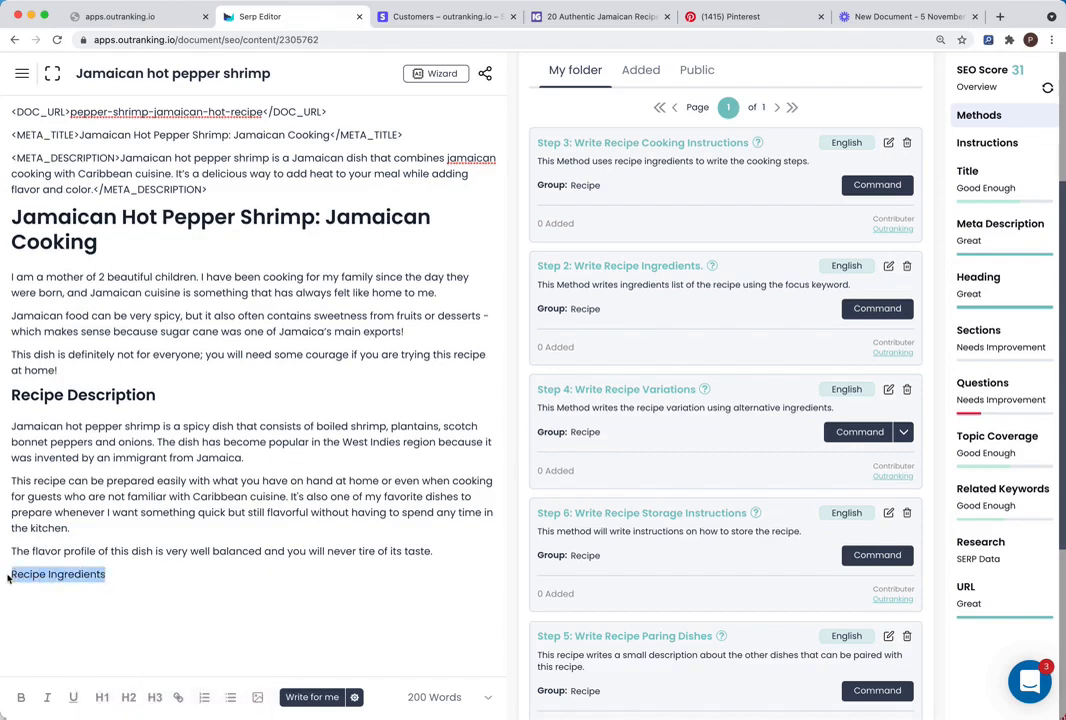
pyautogui.click(128, 697)
pyautogui.click(186, 582)
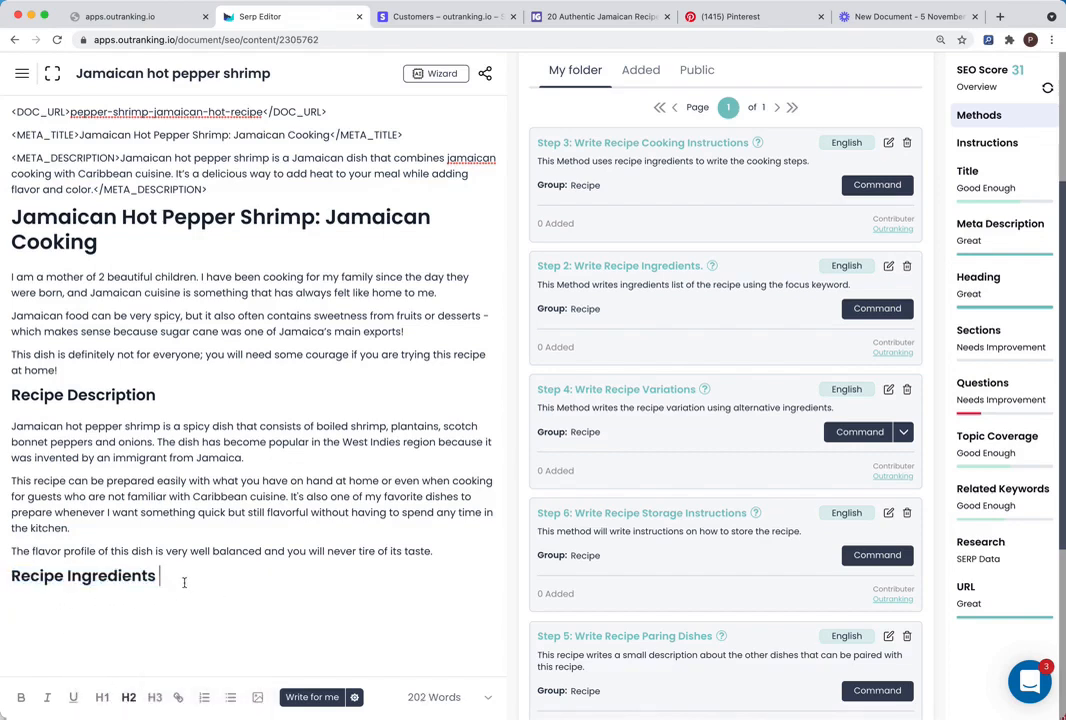
pyautogui.press('Return')
pyautogui.click(870, 308)
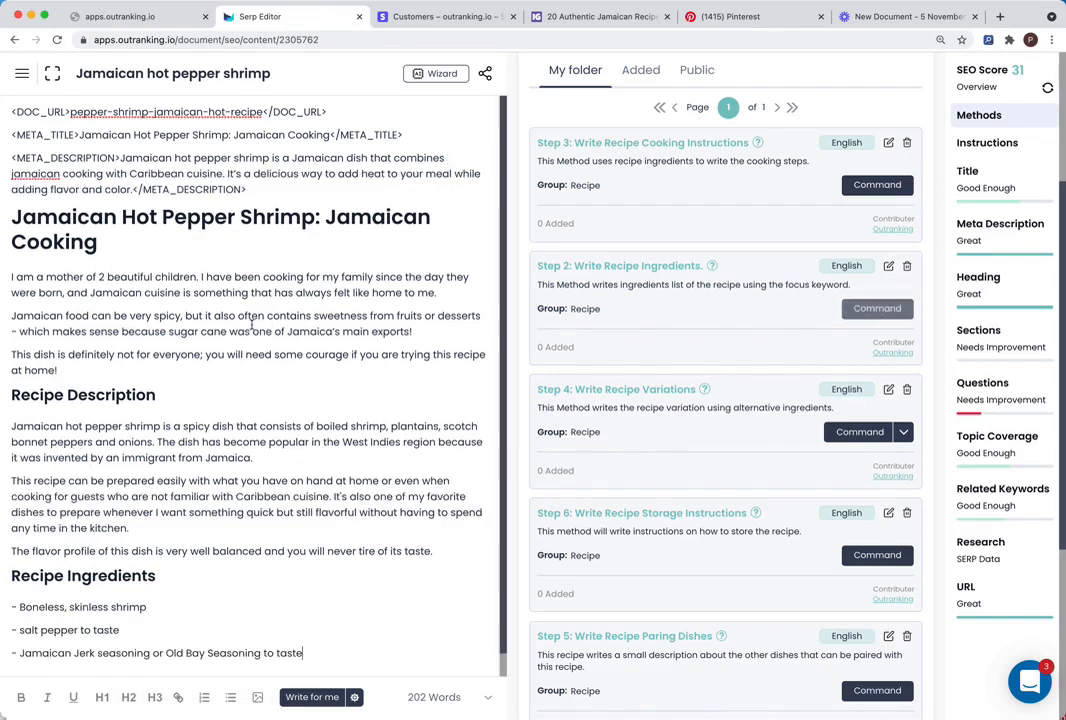
pyautogui.scroll(-1, 249, 337)
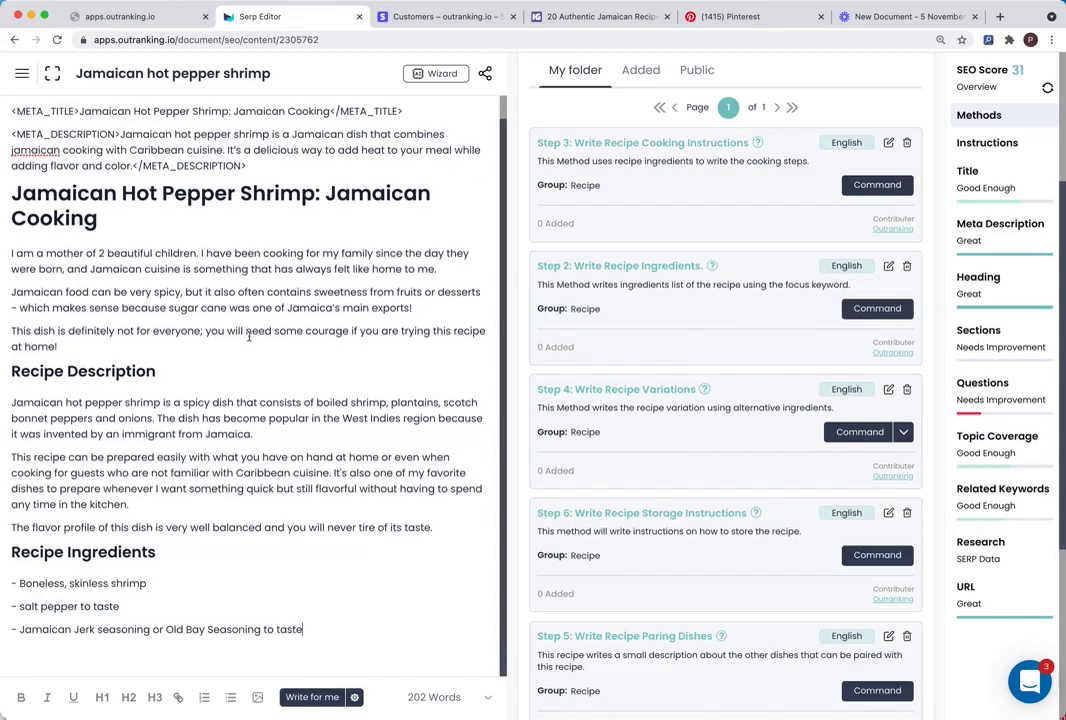
# Step: Undo the generated ingredients and generate another list under "Recipe Ingredients" with the Step 2: Write Recipe Ingredients method
pyautogui.press('super+z')
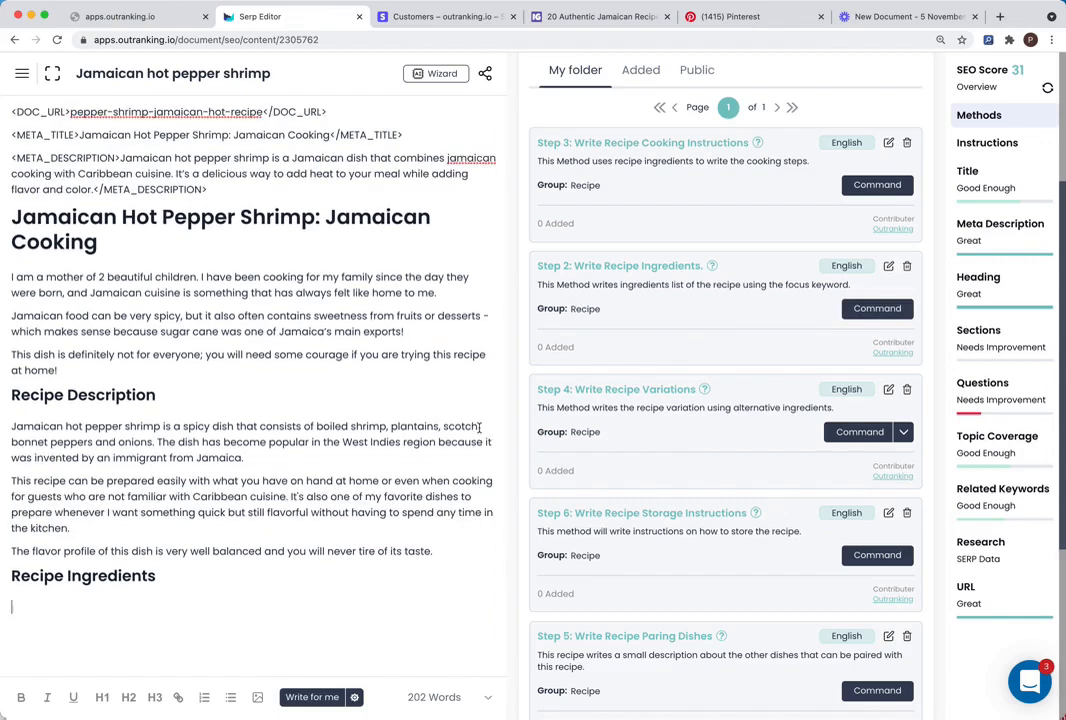
pyautogui.click(872, 311)
pyautogui.scroll(-1, 201, 347)
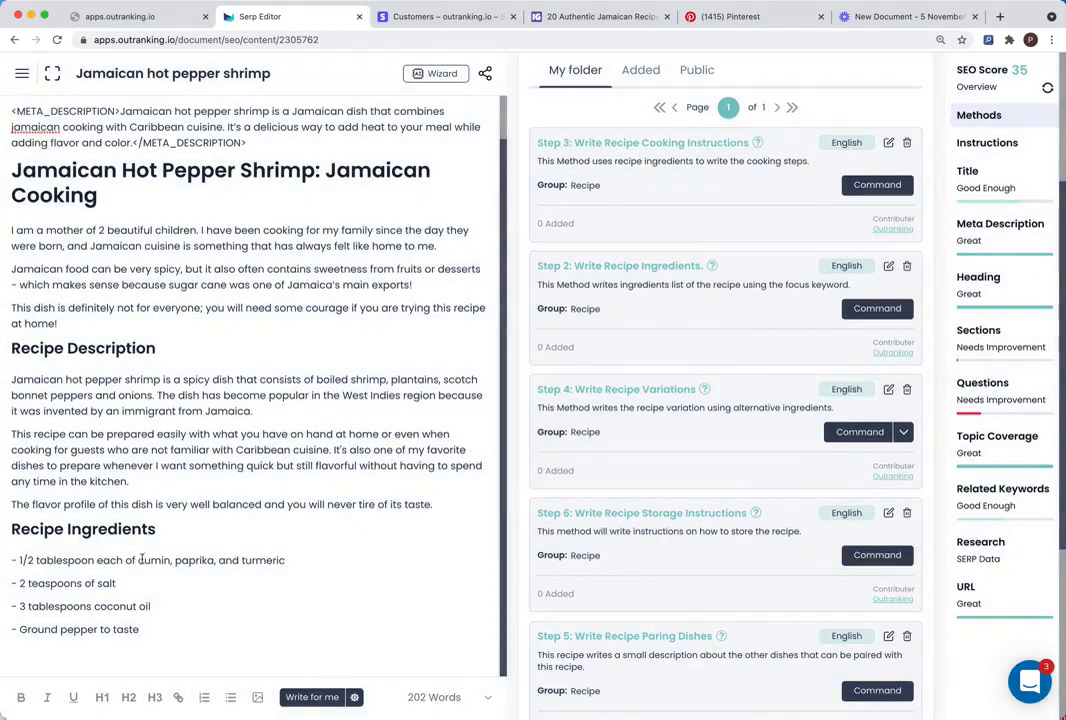
# Step: Replace the ingredients with six jumbo shrimp, one tablespoon olive oil, two tablespoons minced garlic, one teaspoon dried thyme leaves and half teaspoon ground cayenne pepper
pyautogui.moveTo(148, 630); pyautogui.dragTo(12, 560)
pyautogui.press('BackSpace')
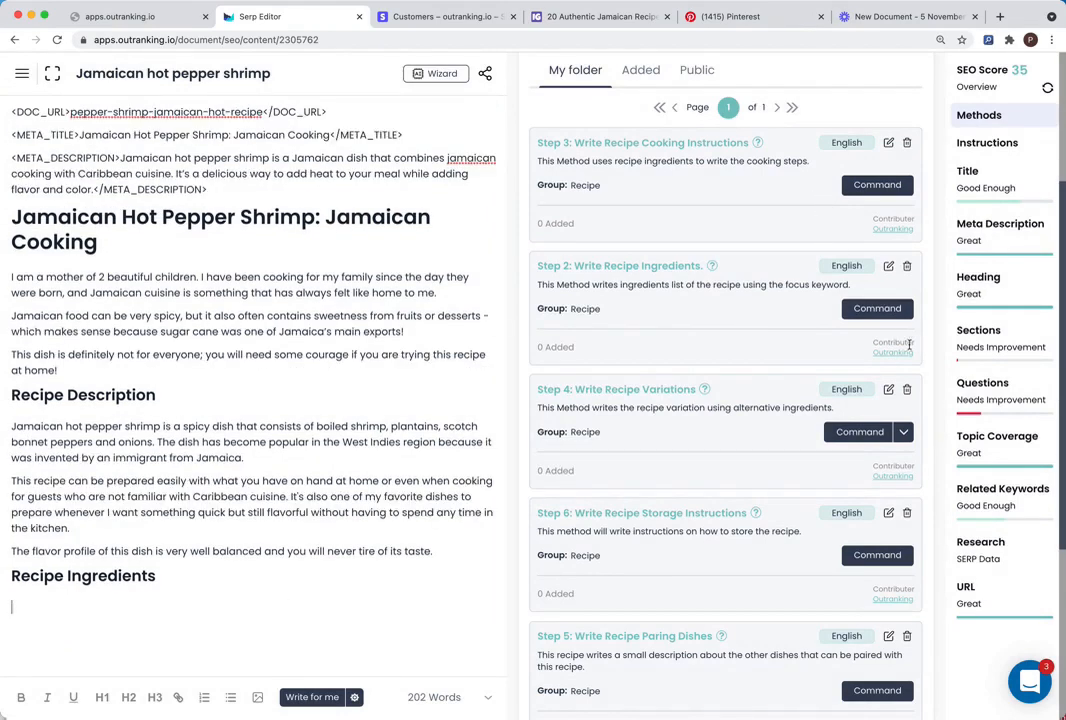
pyautogui.write('- Six jumbo shrimp - One tablespoon of olive oil - Two tablespoons of minced garlic - One teaspoon dried thyme leaves - Half teaspoon ground cayenne pepper (or less for mild)')
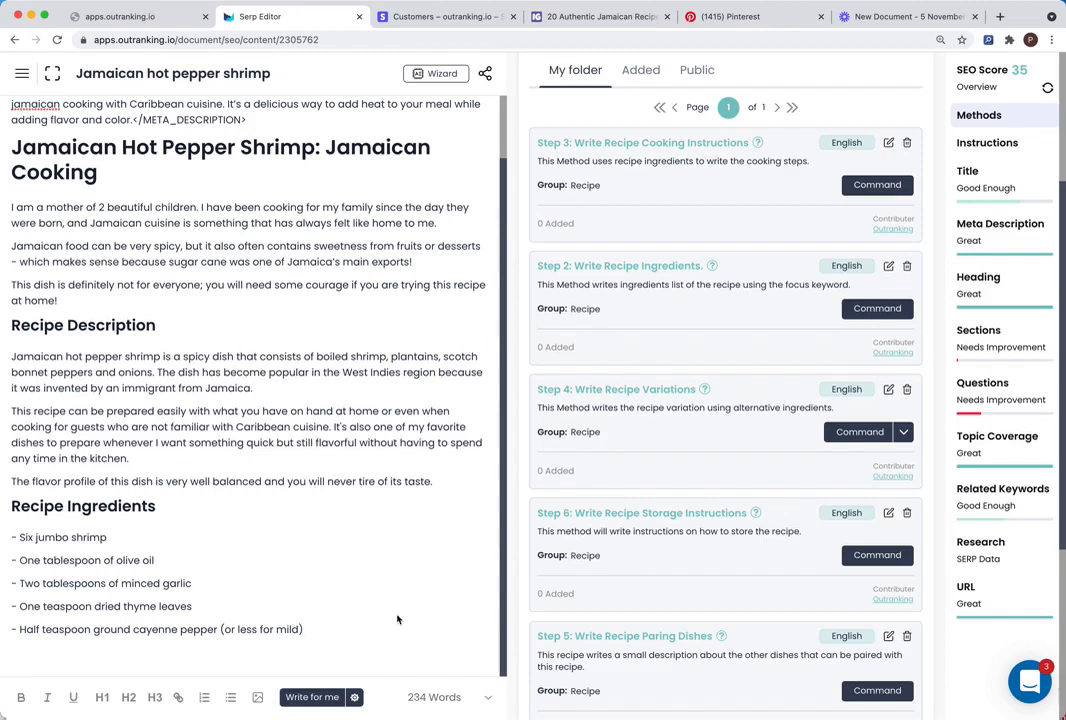
pyautogui.scroll(-1, 330, 540)
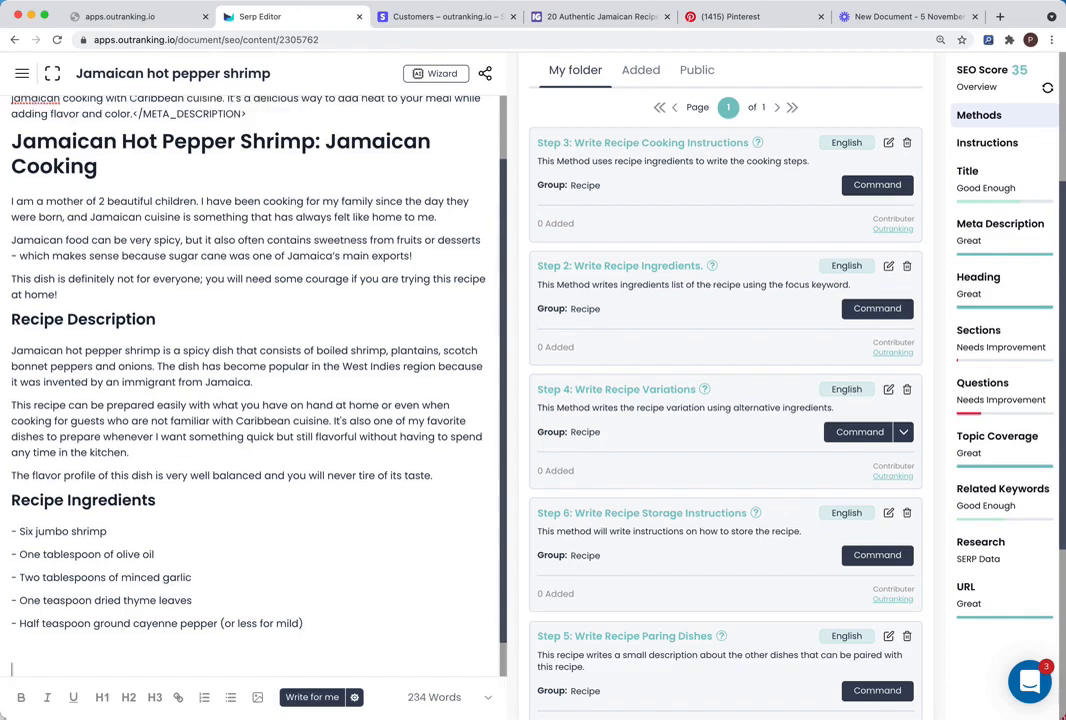
# Step: Try generating more ingredients below the list with the Step 2: Write Recipe Ingredients method, and delete the added lines
pyautogui.scroll(-2, 280, 474)
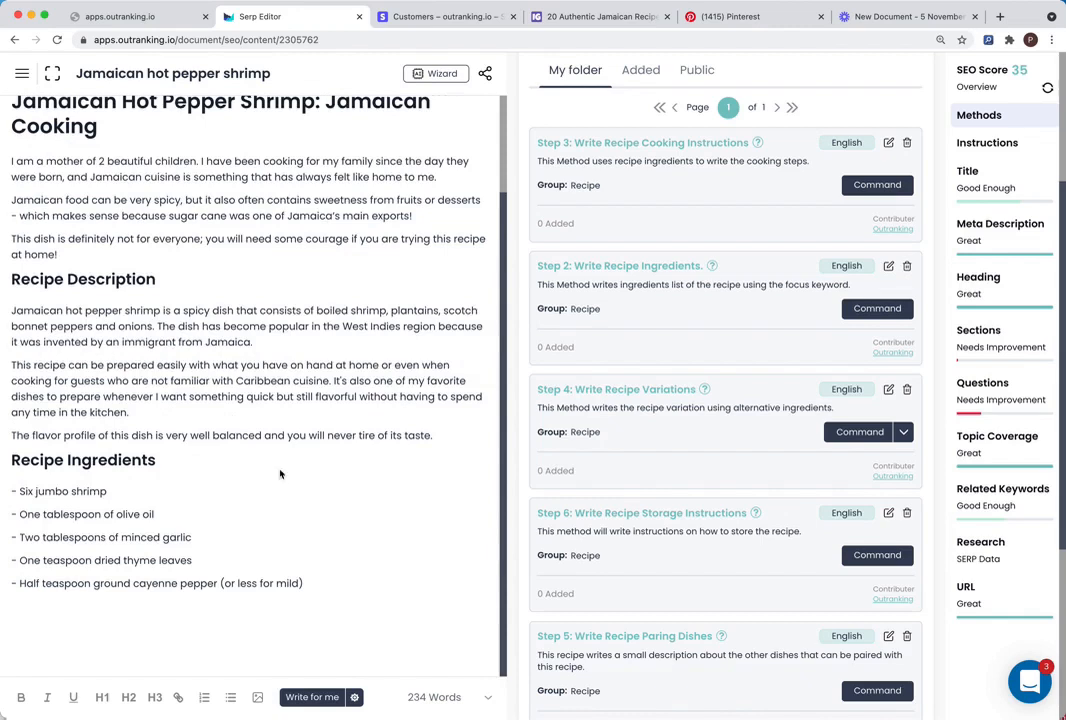
pyautogui.click(862, 312)
pyautogui.scroll(-3, 340, 468)
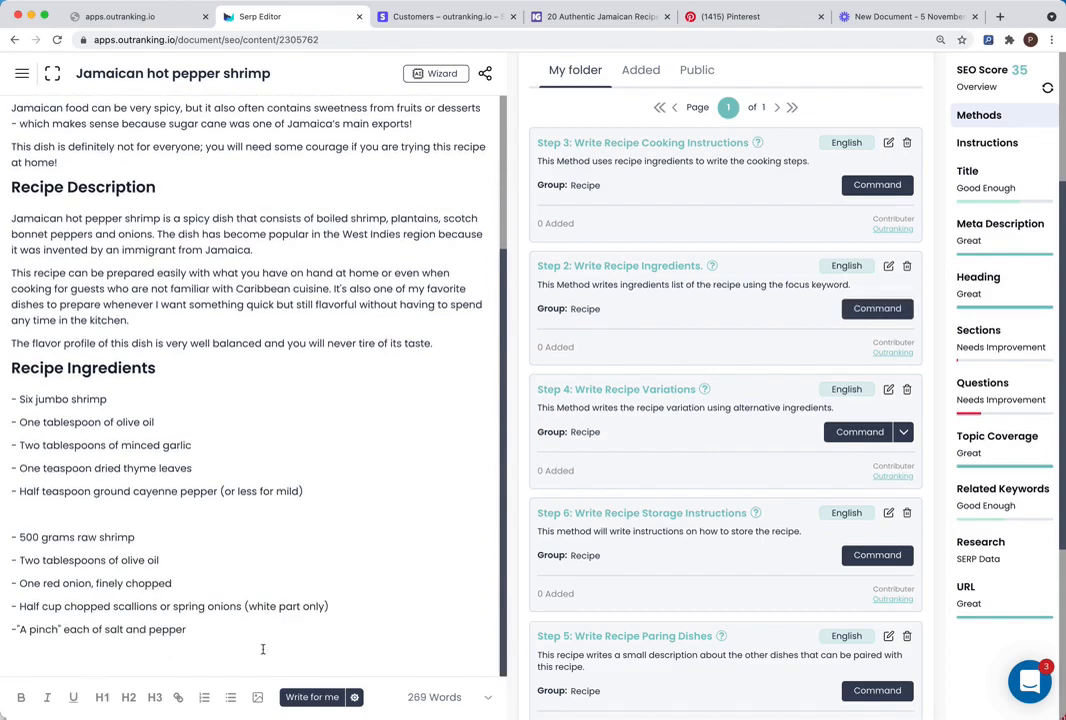
pyautogui.click(210, 644)
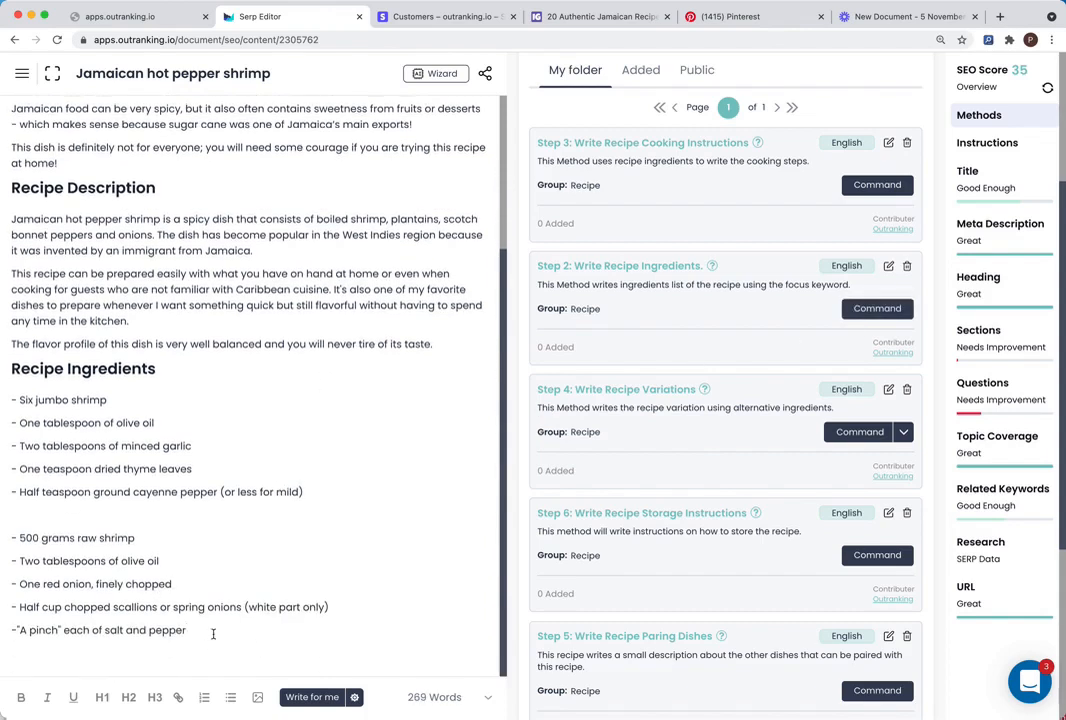
pyautogui.moveTo(220, 632); pyautogui.dragTo(2, 513)
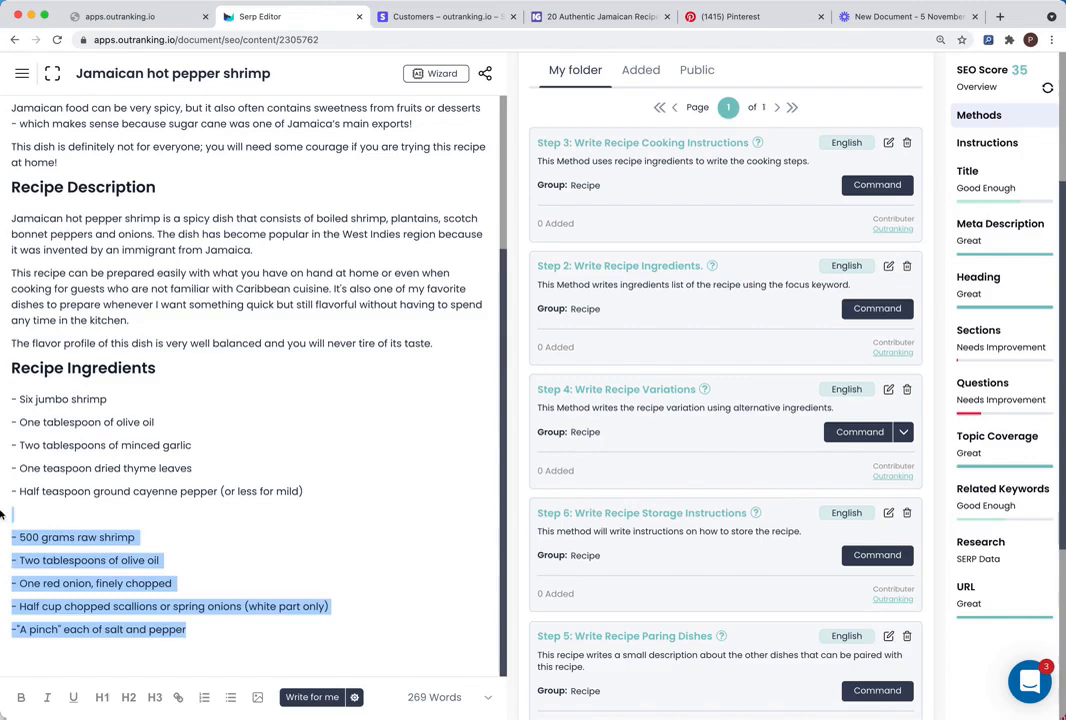
pyautogui.press('BackSpace')
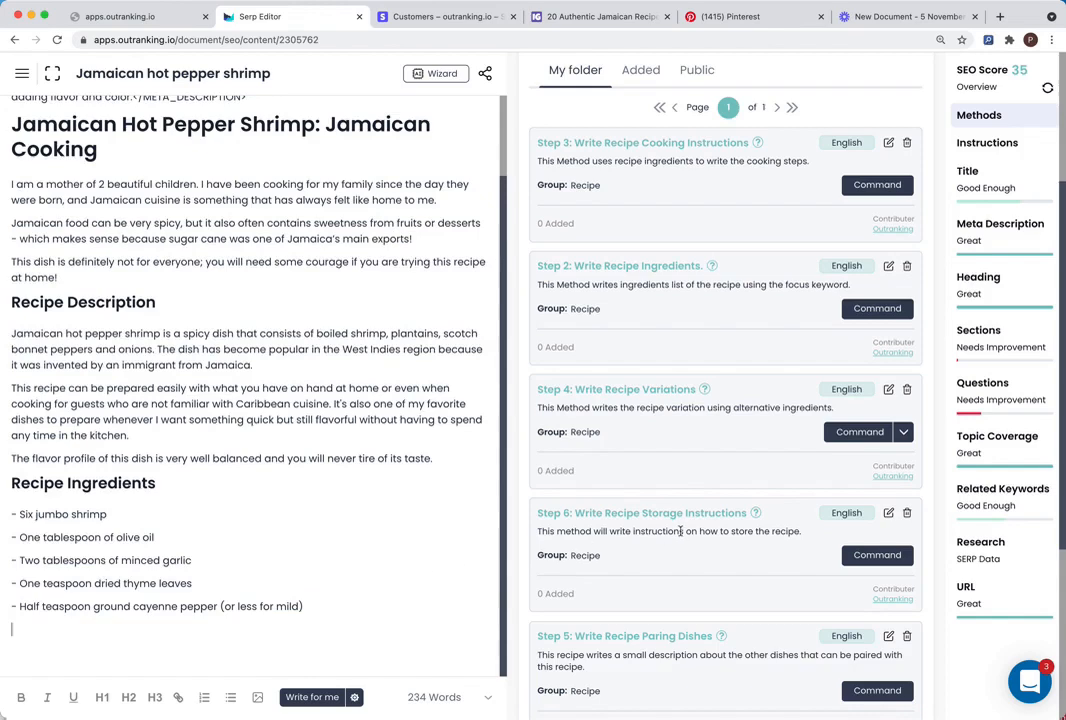
# Step: Add the H2 heading "Cooking Instructions" below the ingredients list
pyautogui.scroll(2, 582, 371)
pyautogui.moveTo(700, 457)
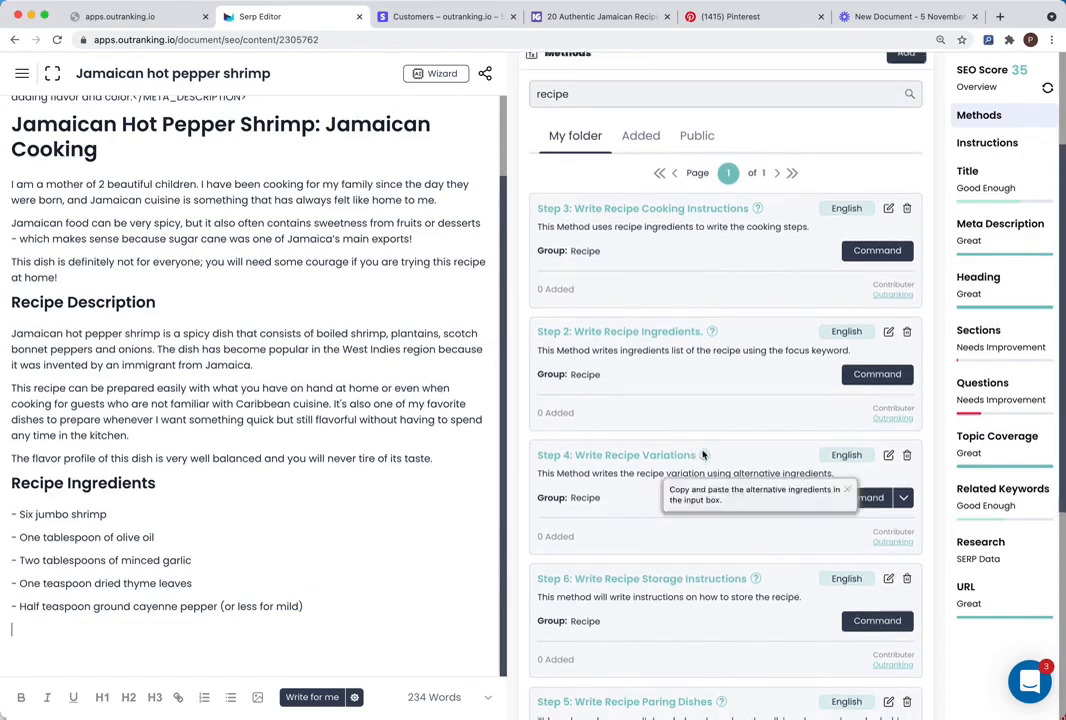
pyautogui.scroll(-5, 702, 455)
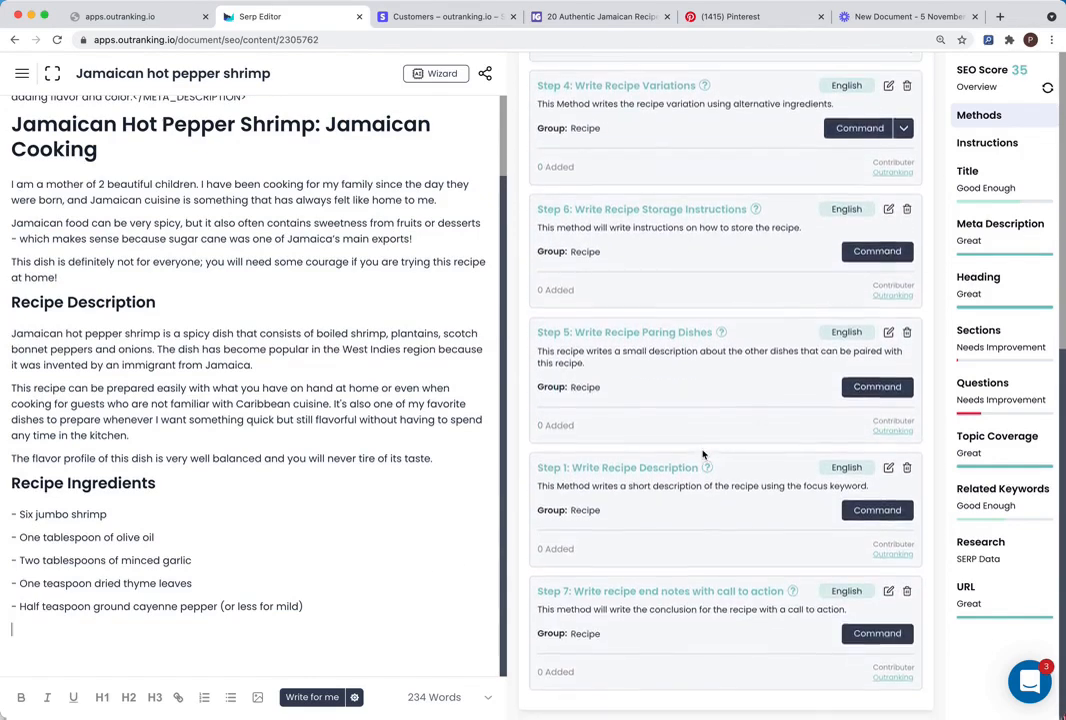
pyautogui.scroll(1, 702, 455)
pyautogui.scroll(2, 638, 300)
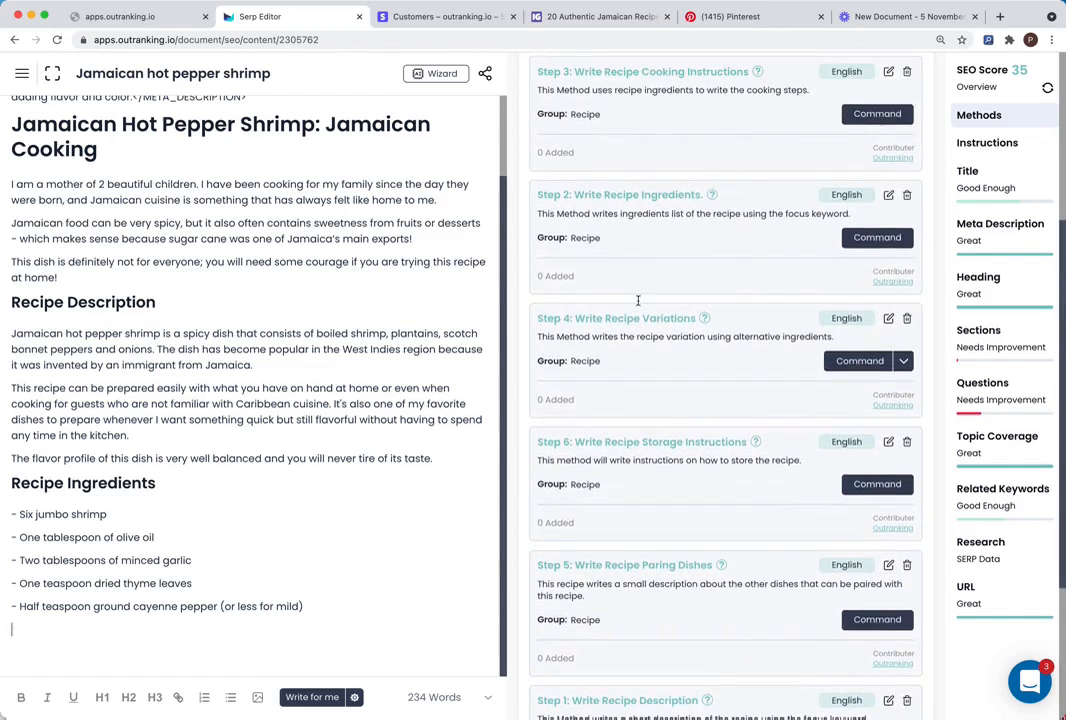
pyautogui.scroll(1, 638, 300)
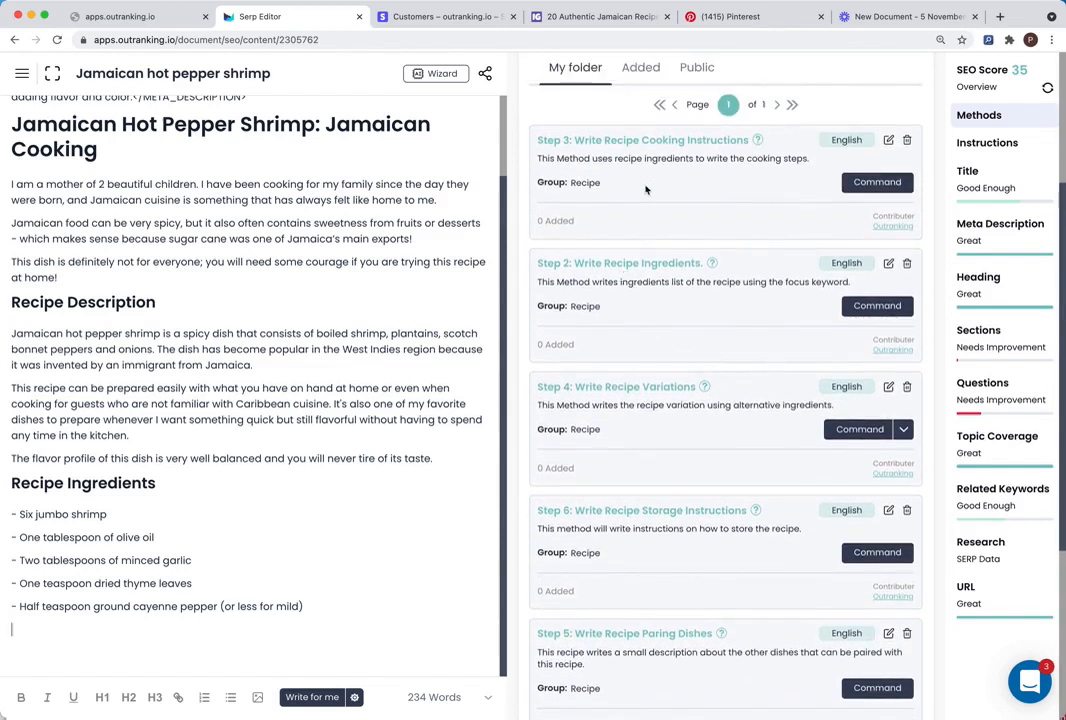
pyautogui.moveTo(649, 139)
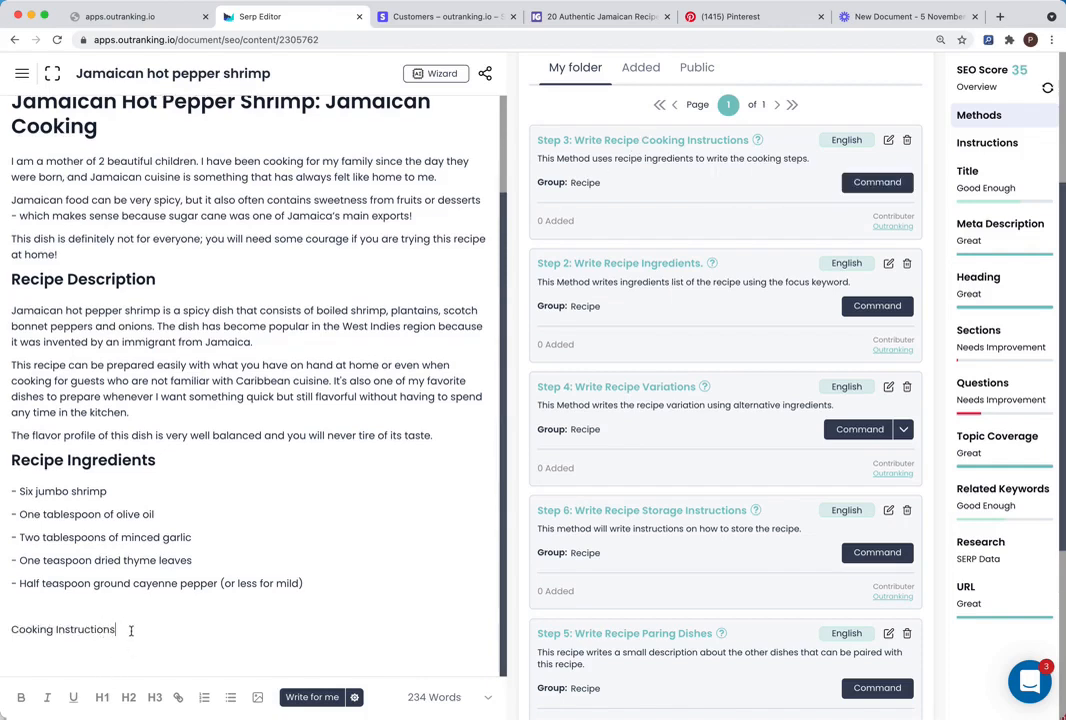
pyautogui.tripleClick(130, 630)
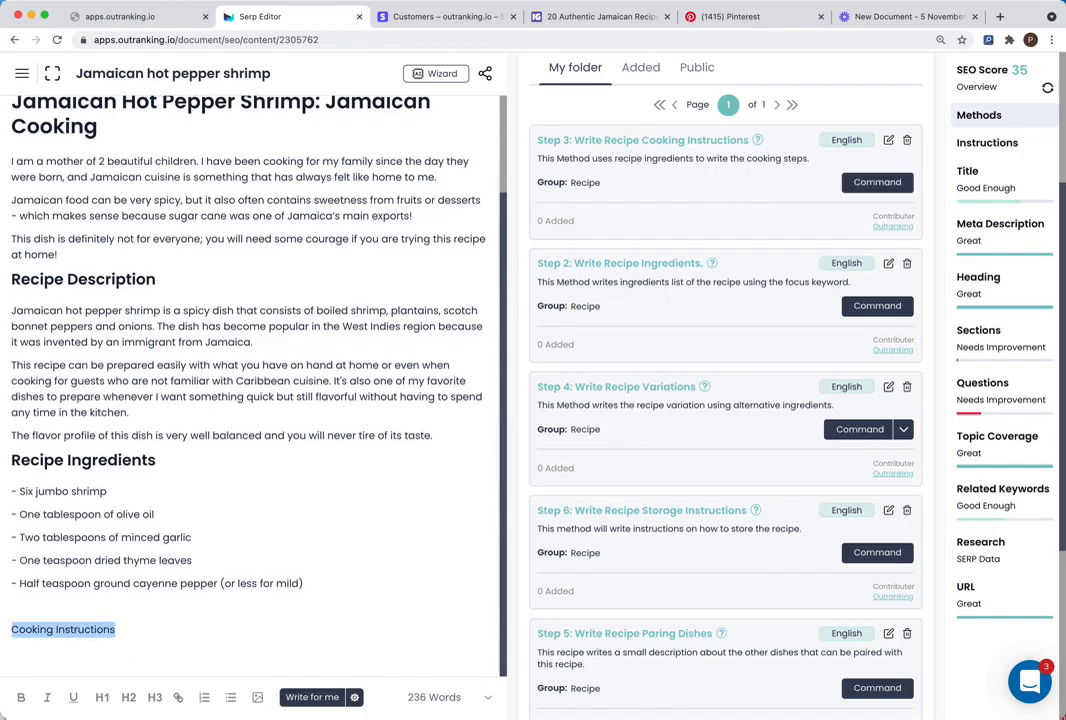
pyautogui.click(128, 697)
pyautogui.click(185, 640)
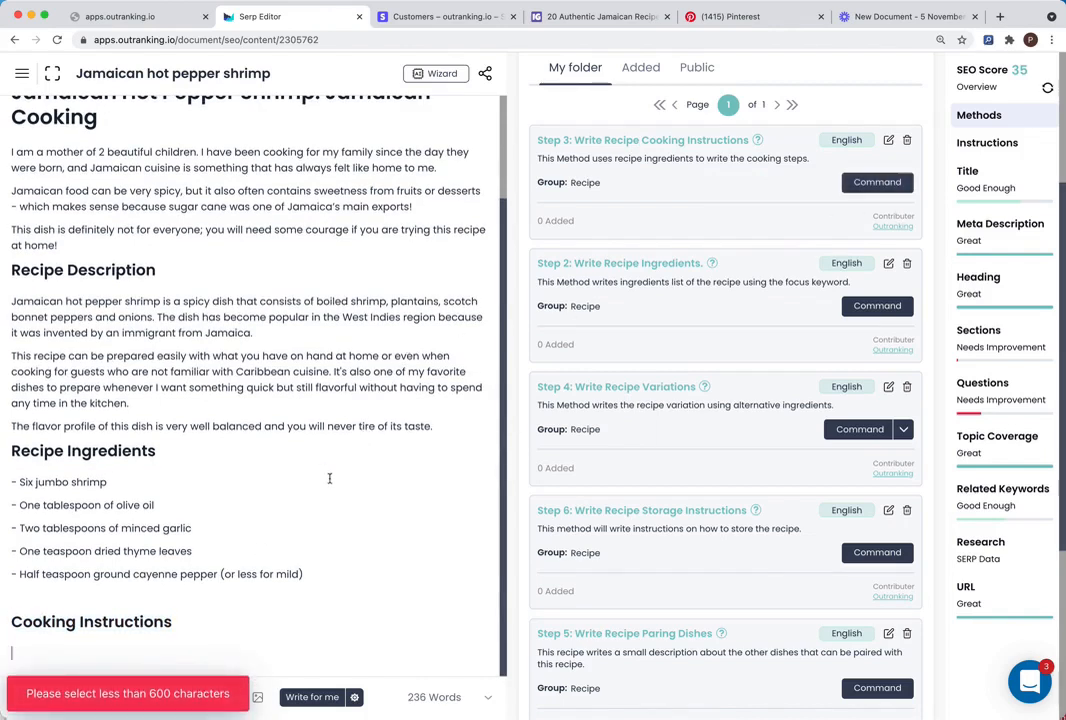
pyautogui.click(220, 593)
pyautogui.press('Return')
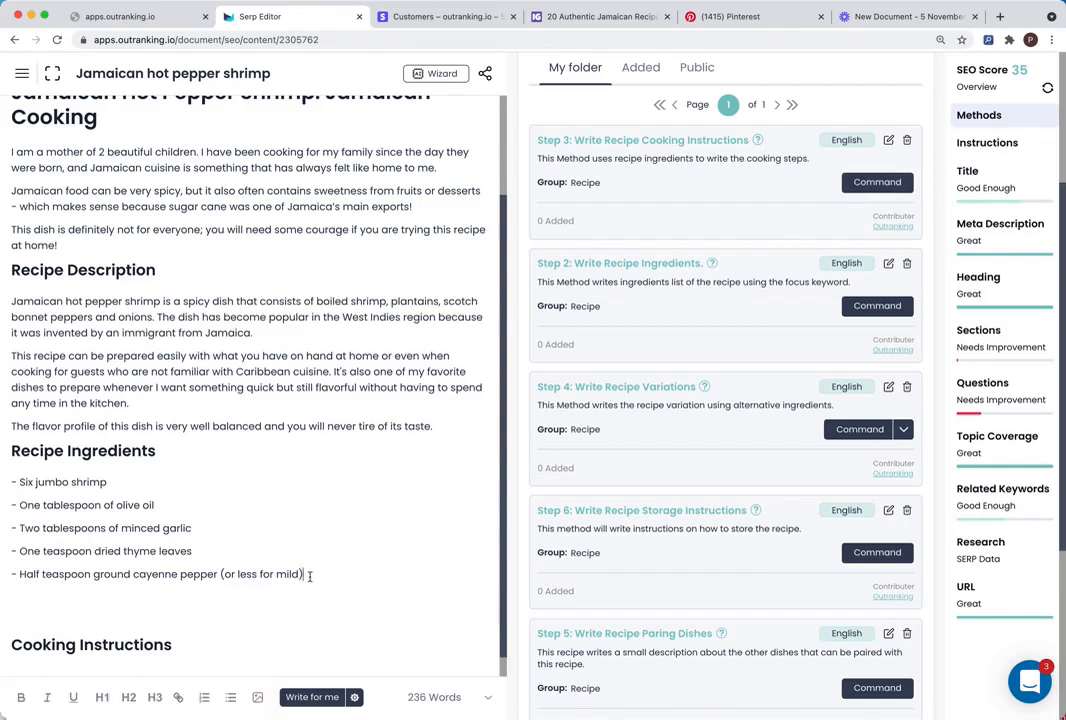
pyautogui.moveTo(306, 575); pyautogui.dragTo(7, 484)
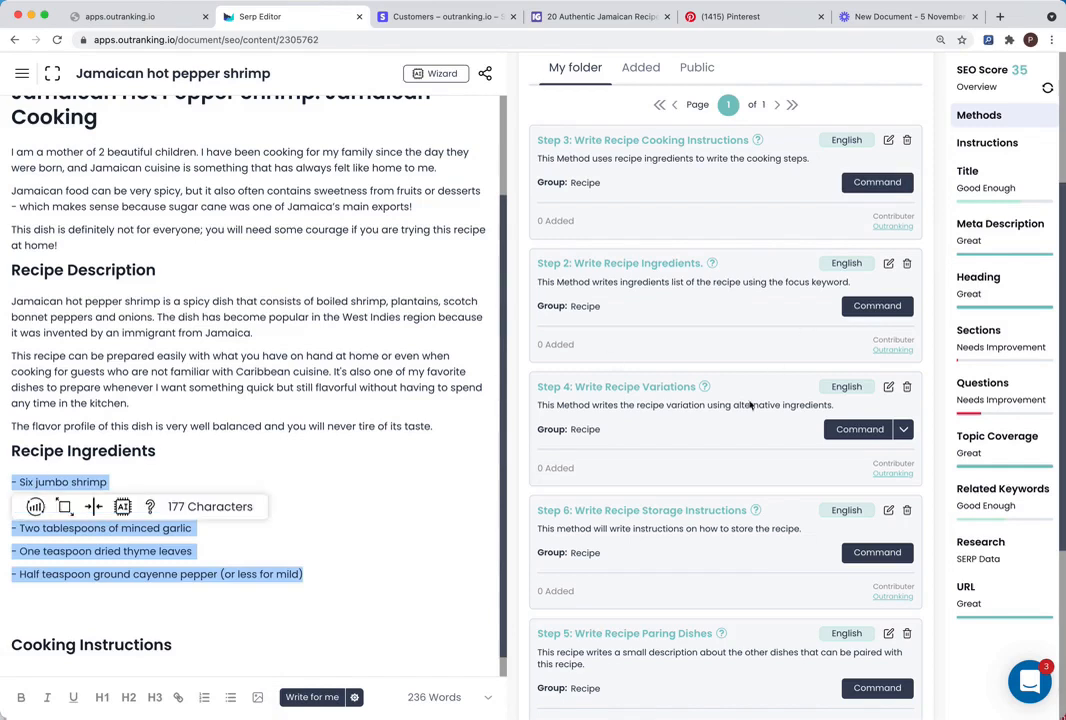
pyautogui.click(315, 569)
pyautogui.press('Return')
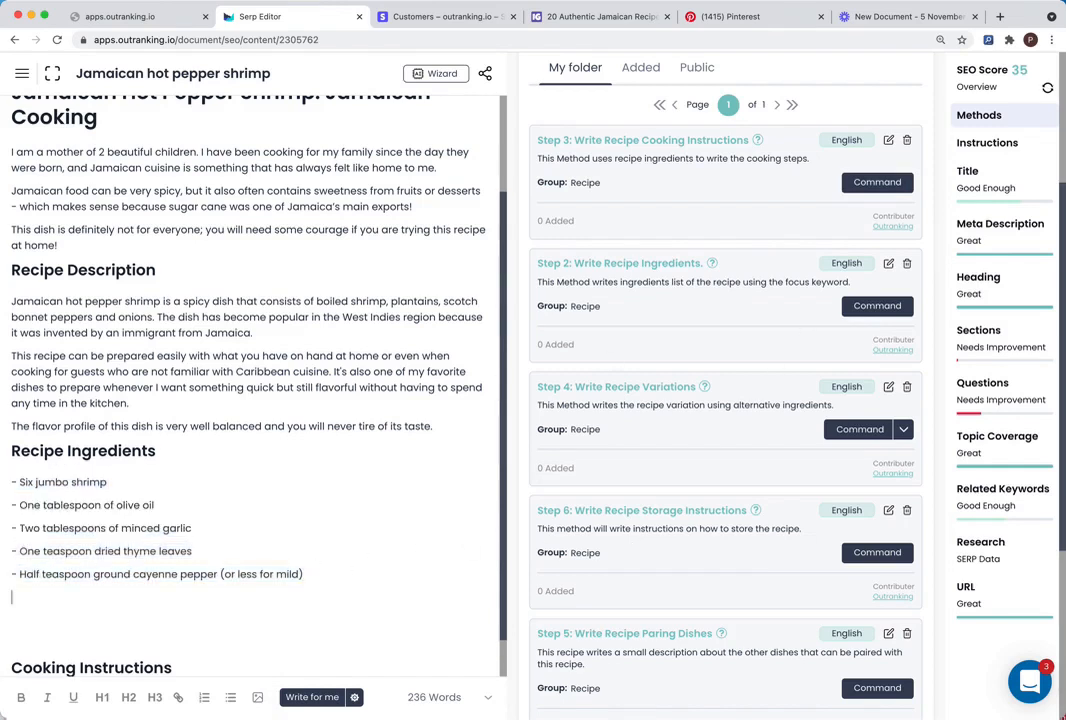
pyautogui.press('BackSpace')
# Step: Insert the ingredient line "- One finely minced onions" after the minced garlic line
pyautogui.tripleClick(206, 525)
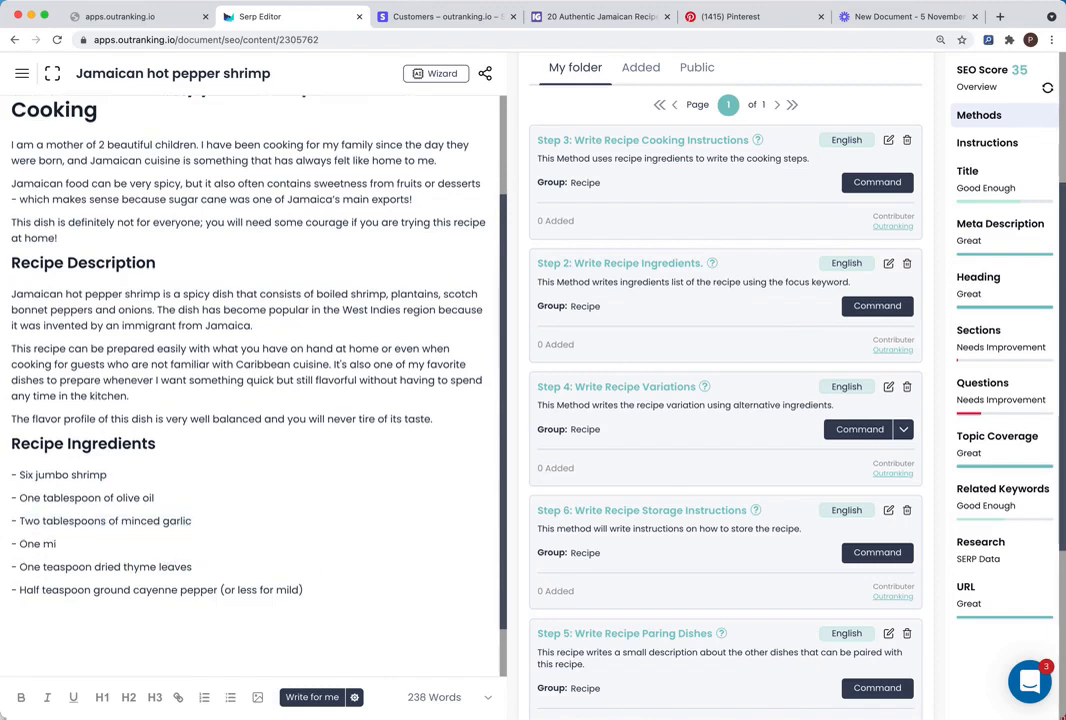
pyautogui.press('BackSpace')
pyautogui.press('BackSpace')
pyautogui.press('BackSpace')
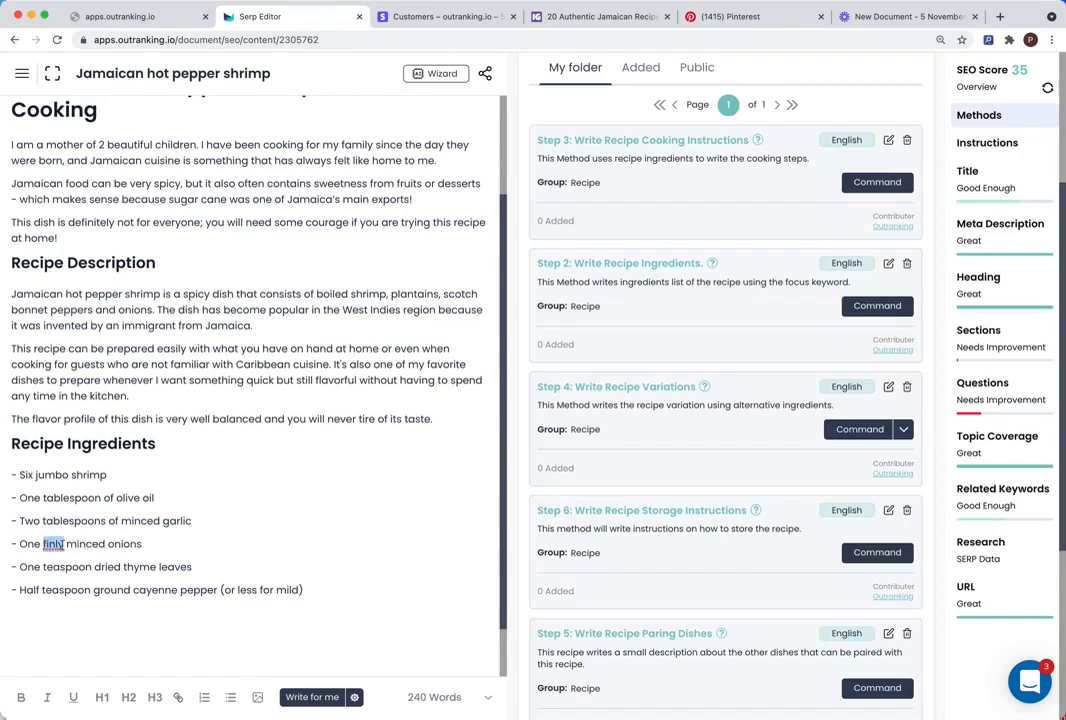
pyautogui.write('finely')
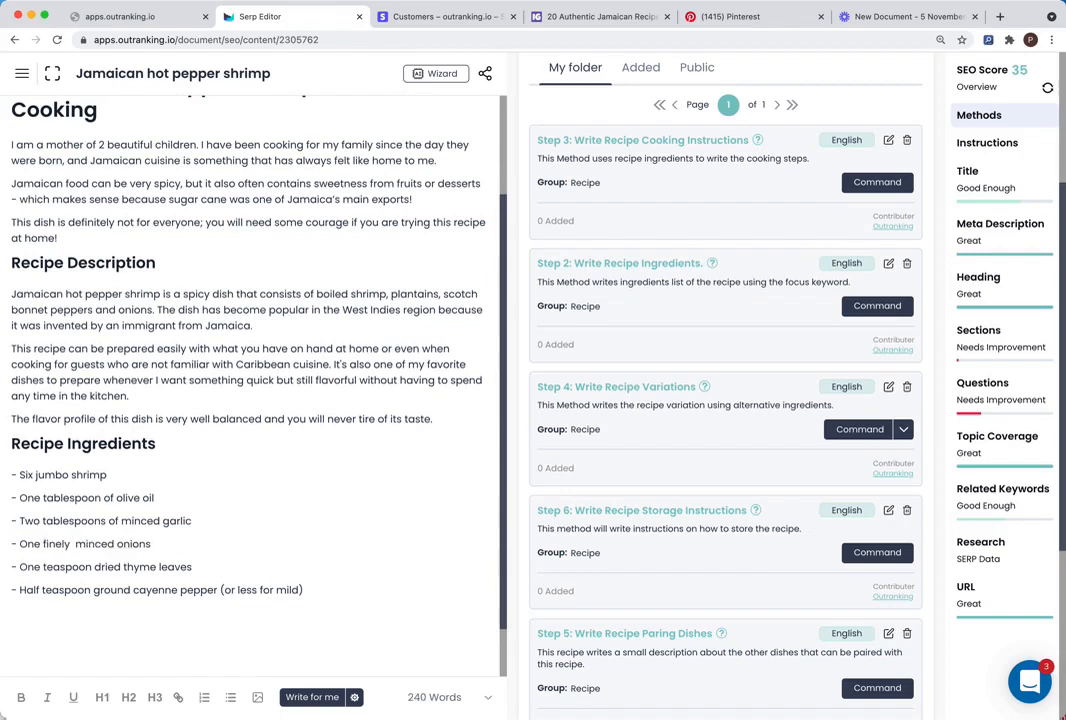
pyautogui.press('BackSpace')
# Step: Generate cooking steps from the full ingredients list with the Step 3: Write Recipe Cooking Instructions method
pyautogui.moveTo(322, 595); pyautogui.dragTo(13, 470)
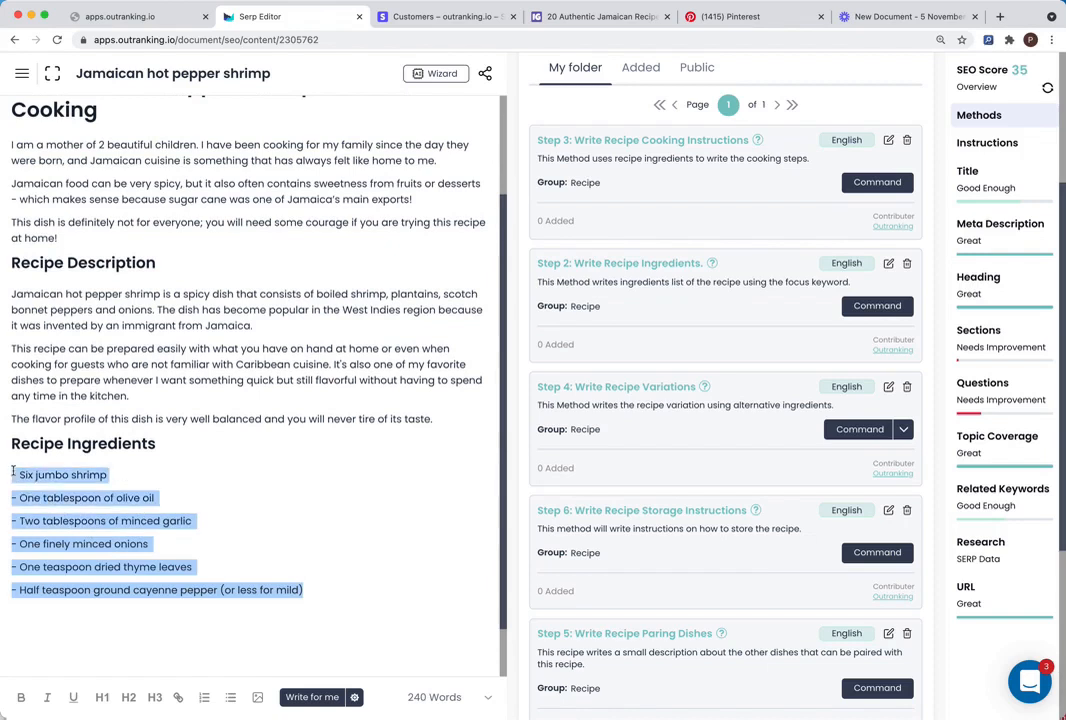
pyautogui.click(878, 183)
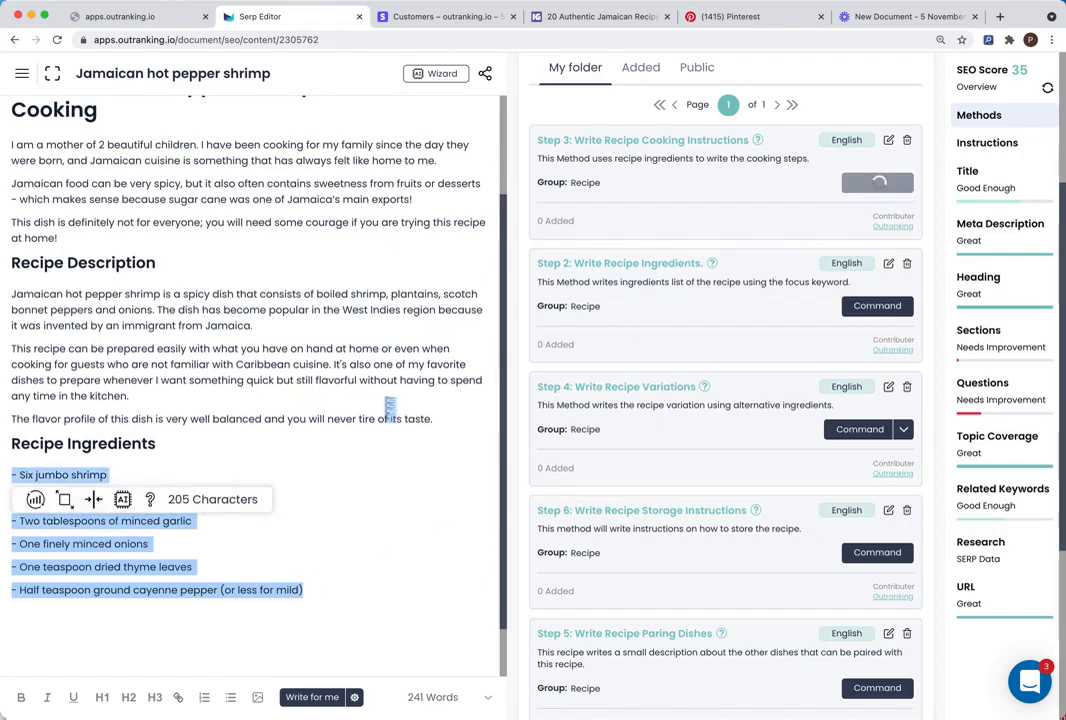
pyautogui.scroll(-1, 387, 405)
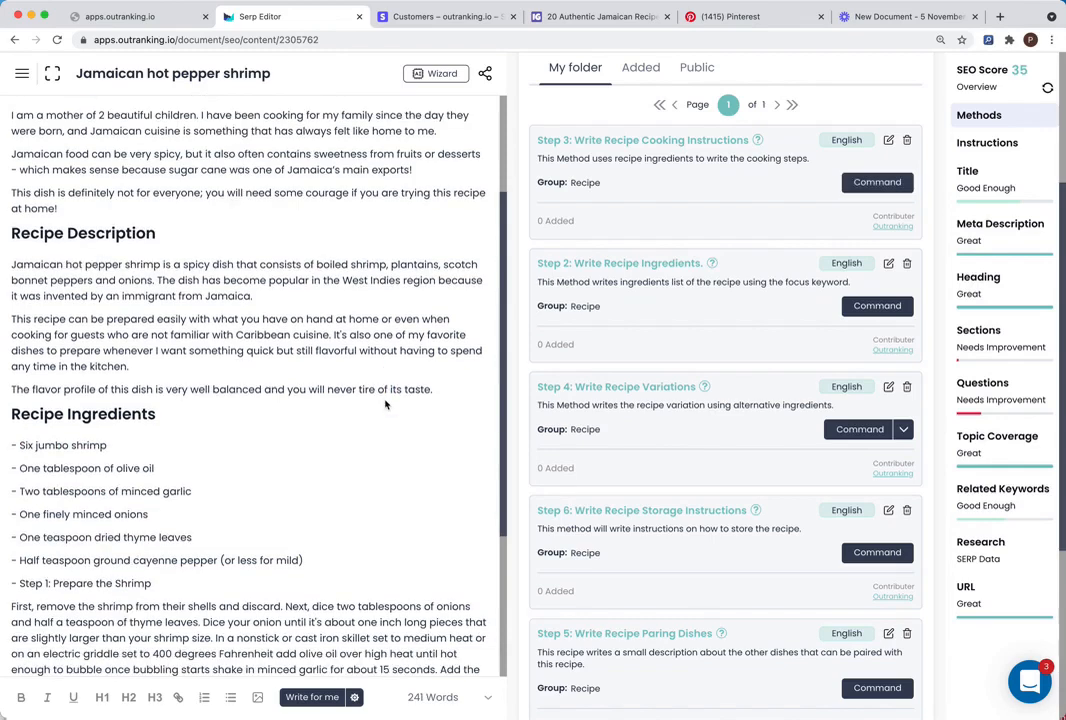
pyautogui.scroll(-5, 386, 404)
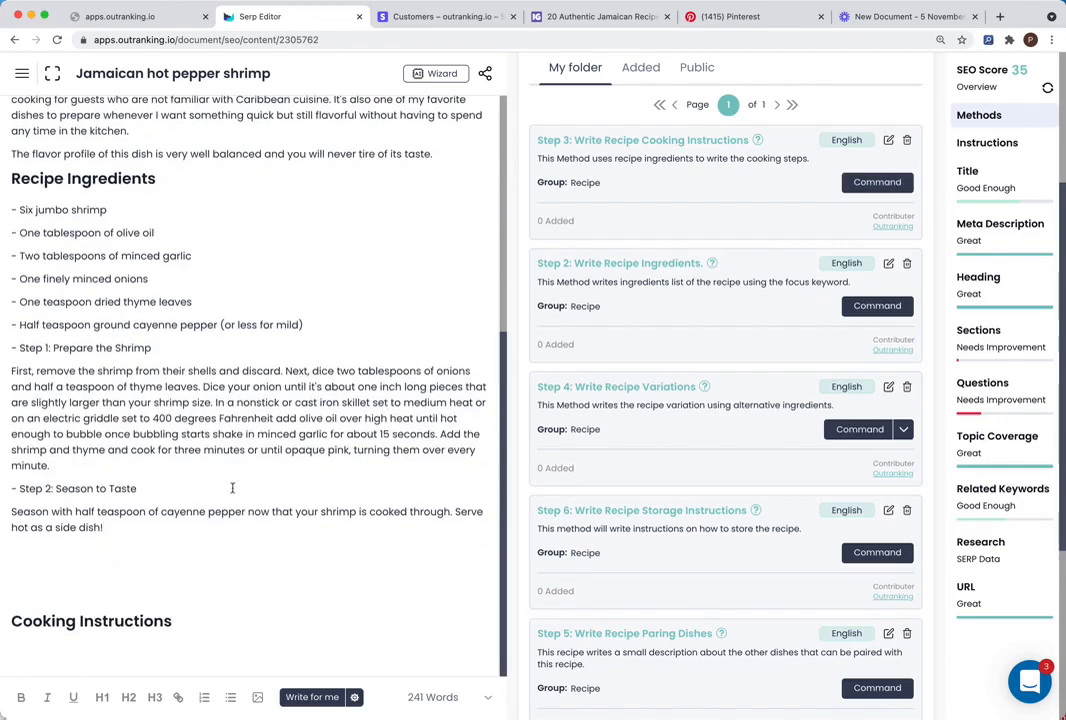
# Step: Move the generated cooking steps from the ingredients section to below the "Cooking Instructions" heading and remove the blank lines above that heading
pyautogui.moveTo(104, 528); pyautogui.dragTo(4, 348)
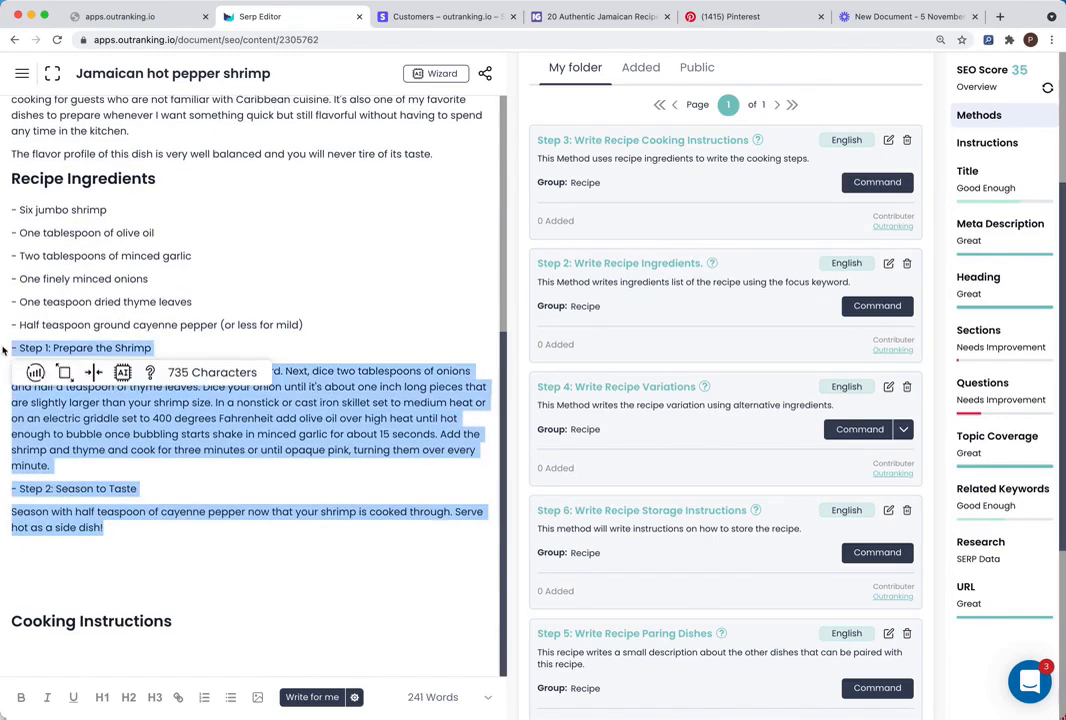
pyautogui.press('BackSpace')
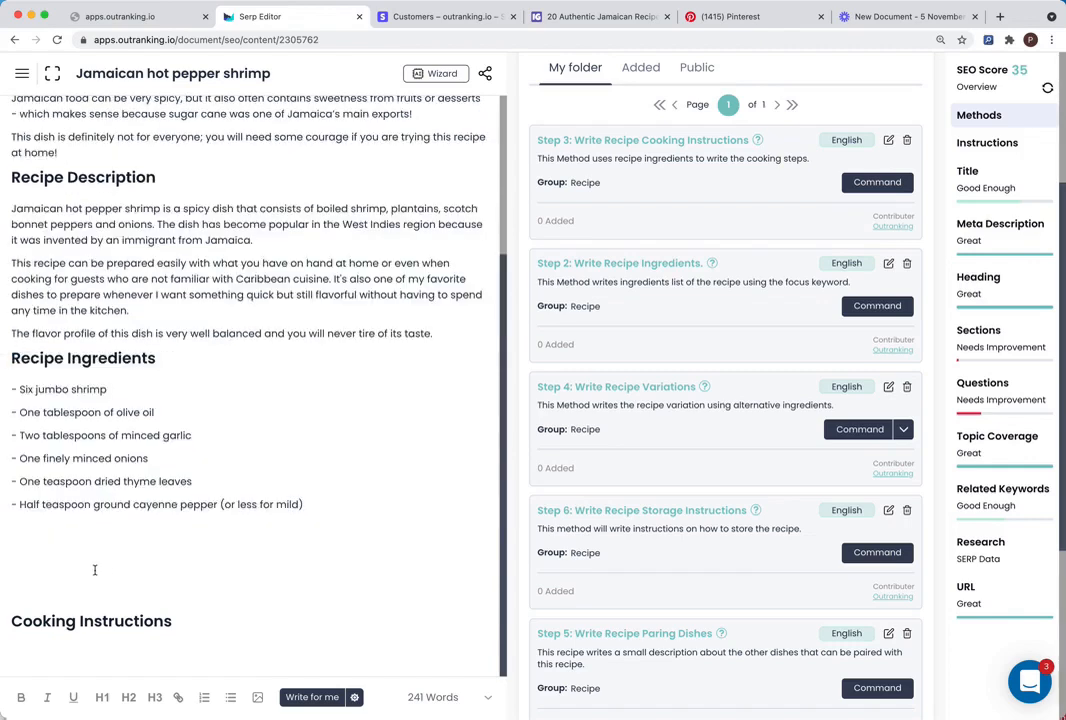
pyautogui.press('BackSpace')
pyautogui.press('BackSpace')
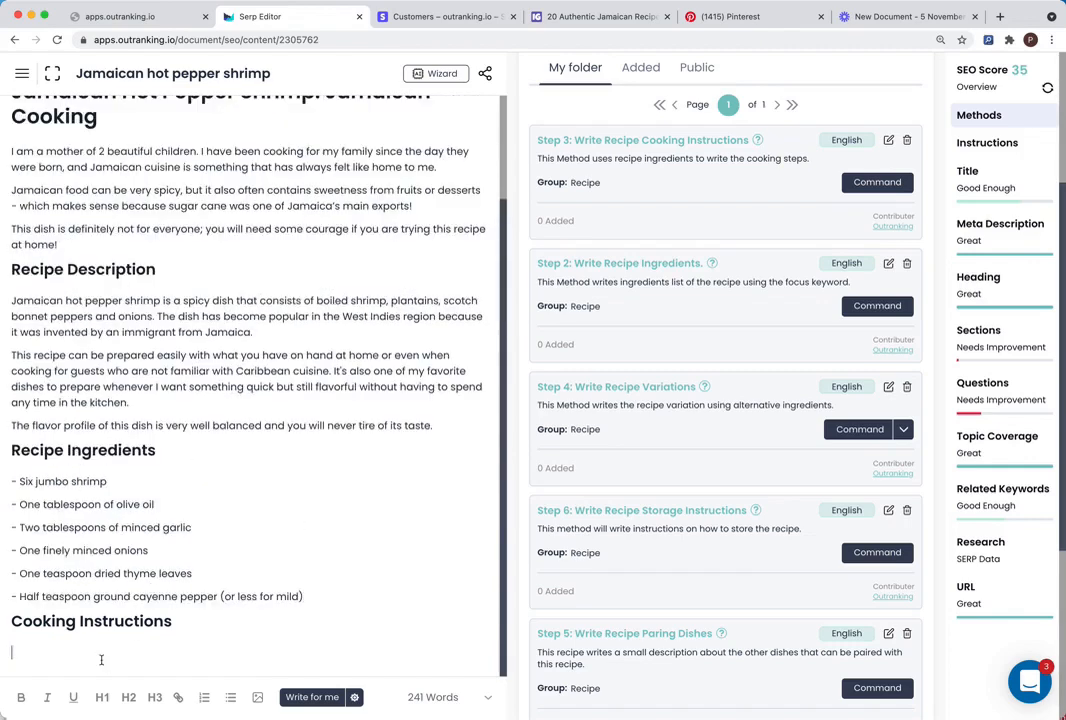
pyautogui.write("- Step 1: Prepare the Shrimp First, remove the shrimp from their shells and discard. Next, dice two tablespoons of onions and half a teaspoon of thyme leaves. Dice your onion until it's about one inch long pieces that are slightly larger than your shrimp size. In a nonstick or cast iron skillet set to medium heat or an electric griddle set to 400 degrees Fahrenheit add olive oil over high heat until hot enough to bubble once bubbling starts shake in minced garlic for about 15 seconds. Add the shrimp and thyme and cook for three minutes or until opaque pink, turning them over every minute. - Step 2: Season to Taste Season with half teaspoon of cayenne pepper now that your shrimp is cooked through. Serve hot as a side dish!")
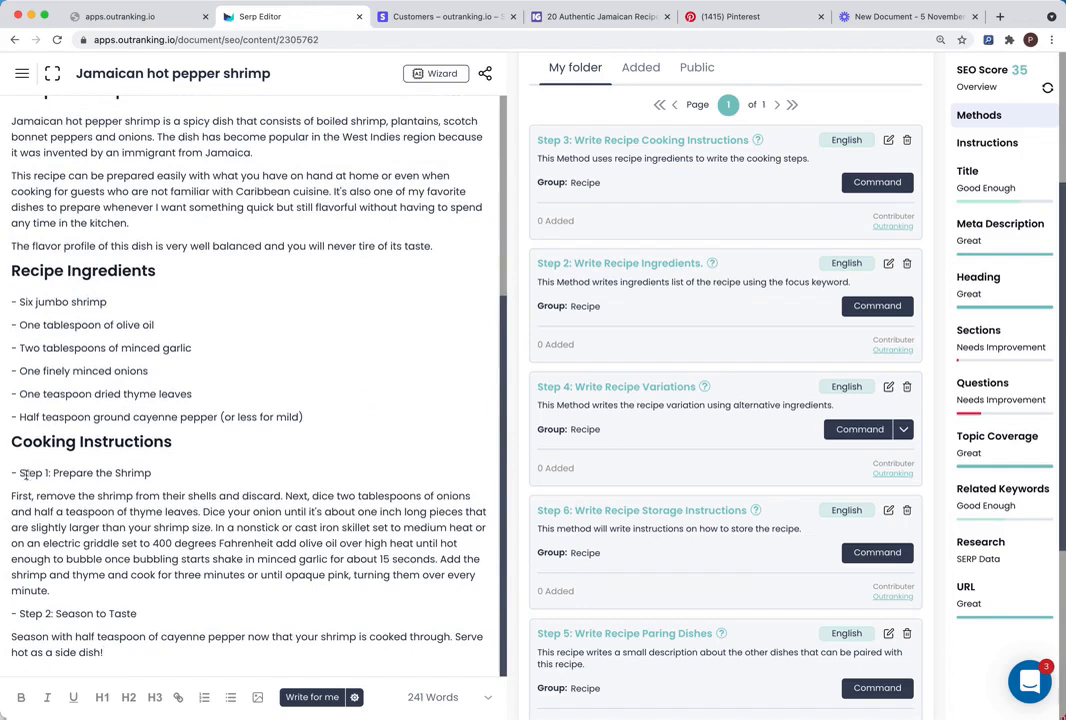
# Step: Remove the leading dashes from the "Step 1: Prepare the Shrimp" and "Step 2: Season to Taste" lines
pyautogui.click(19, 474)
pyautogui.press('BackSpace')
pyautogui.press('BackSpace')
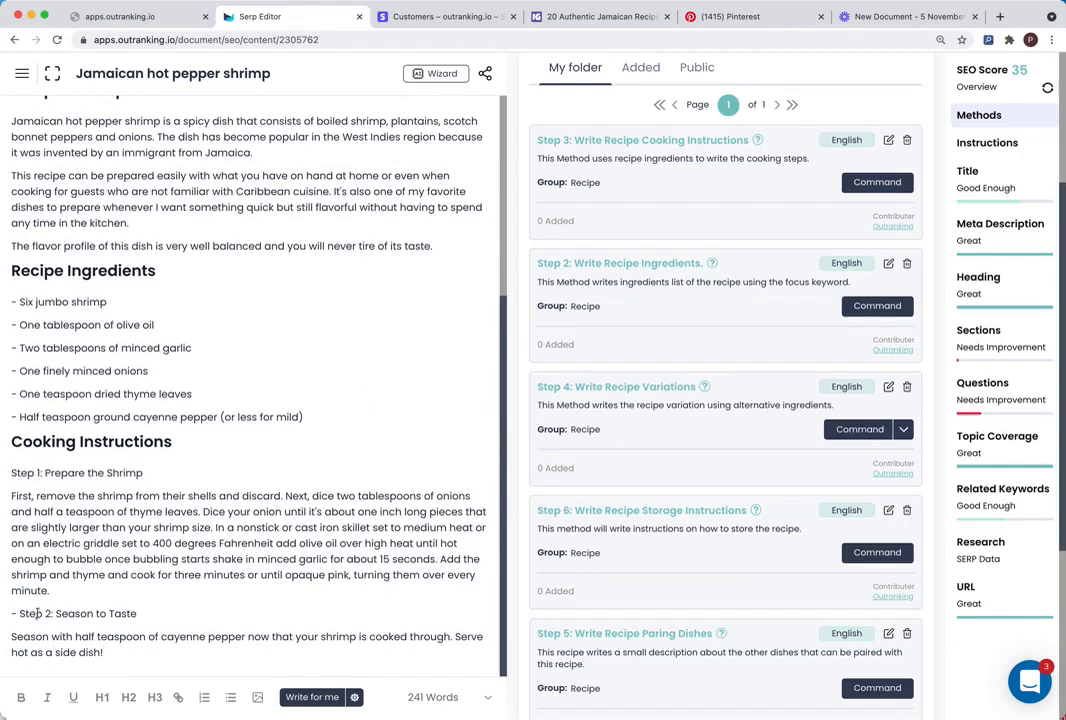
pyautogui.click(18, 614)
pyautogui.press('BackSpace')
pyautogui.press('BackSpace')
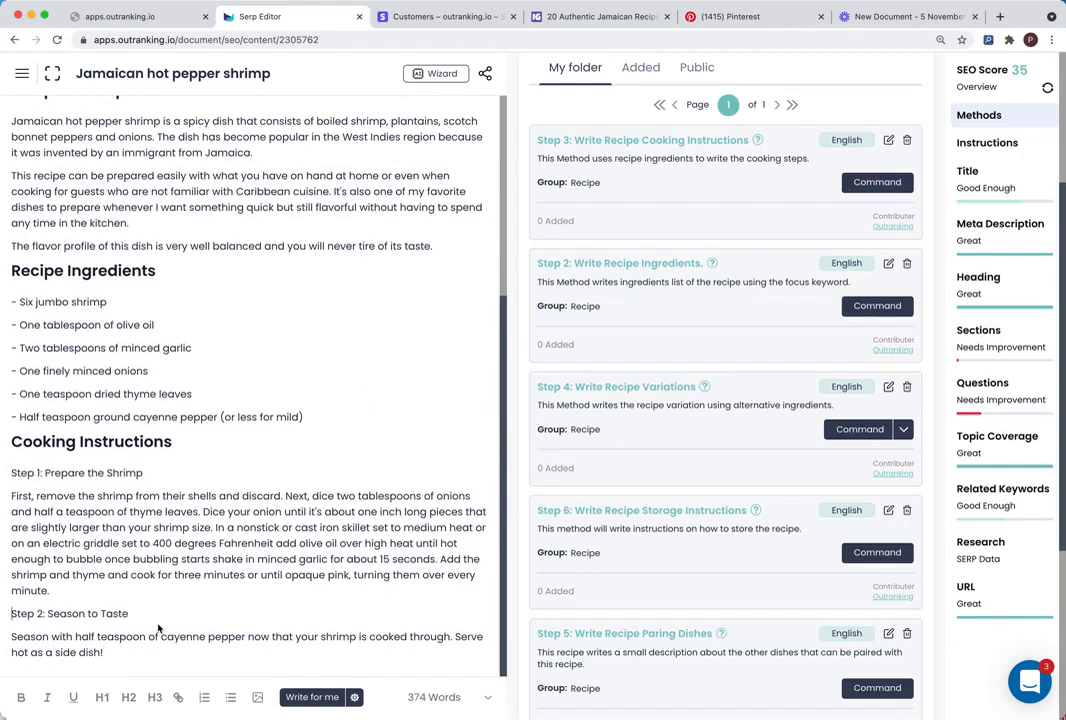
# Step: Format the "Step 1: Prepare the Shrimp" and "Step 2: Season to Taste" lines as bold H3 headings
pyautogui.moveTo(159, 626); pyautogui.dragTo(8, 616)
pyautogui.hotkey('ctrl', 'b')
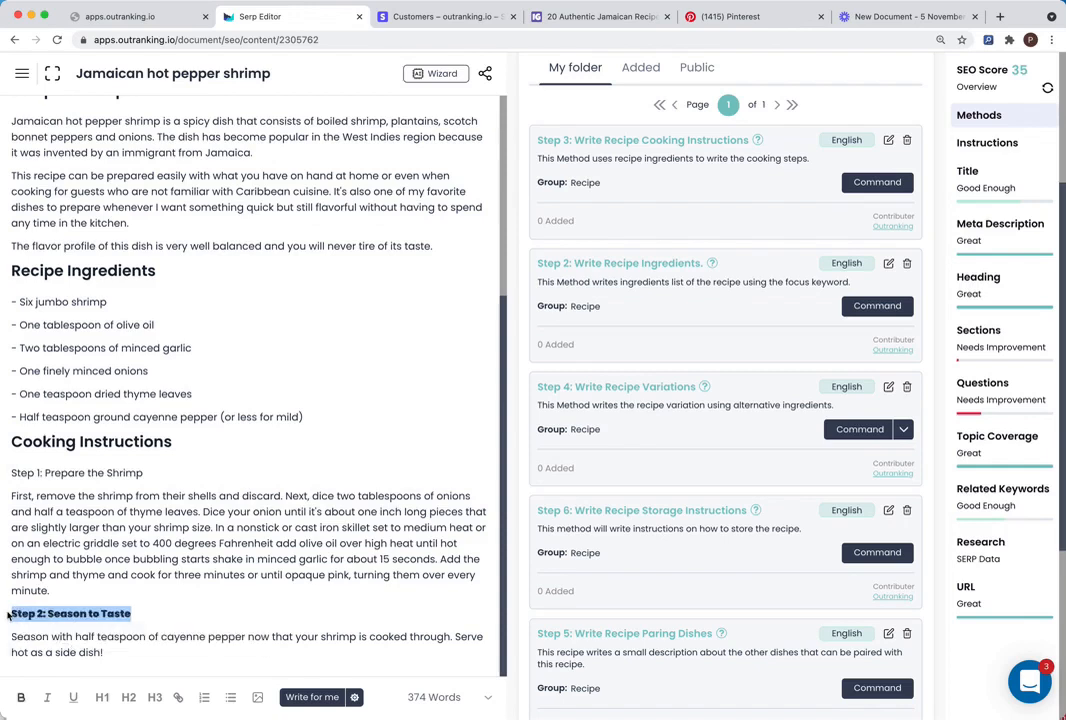
pyautogui.moveTo(145, 474); pyautogui.dragTo(10, 474)
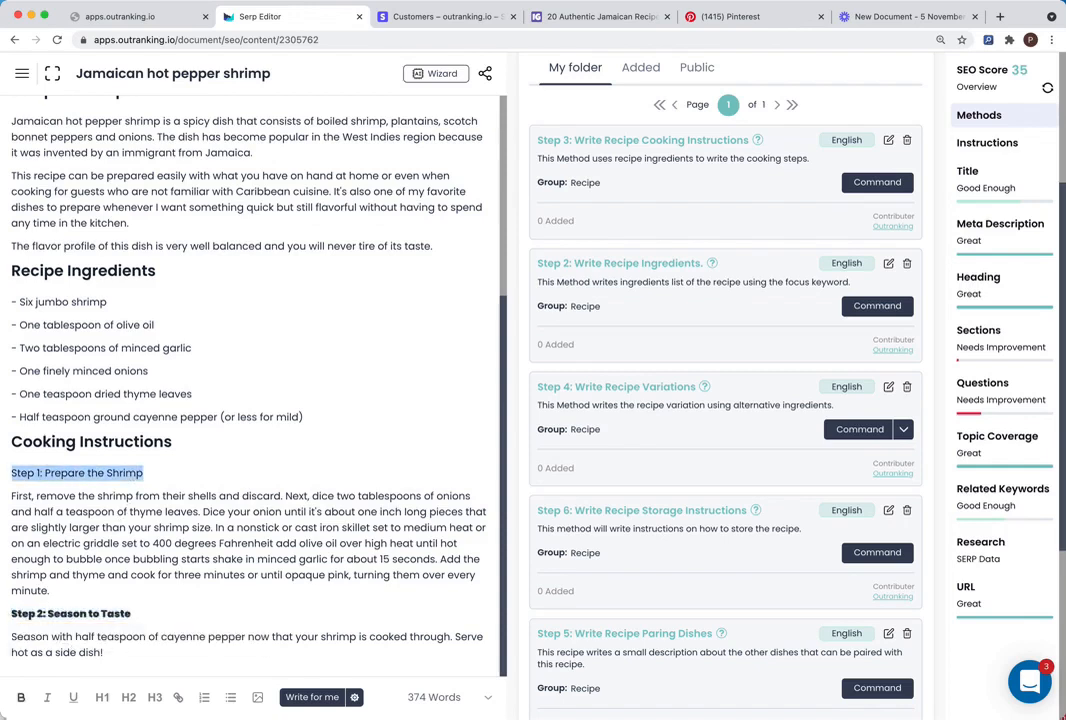
pyautogui.hotkey('ctrl', 'b')
pyautogui.click(129, 698)
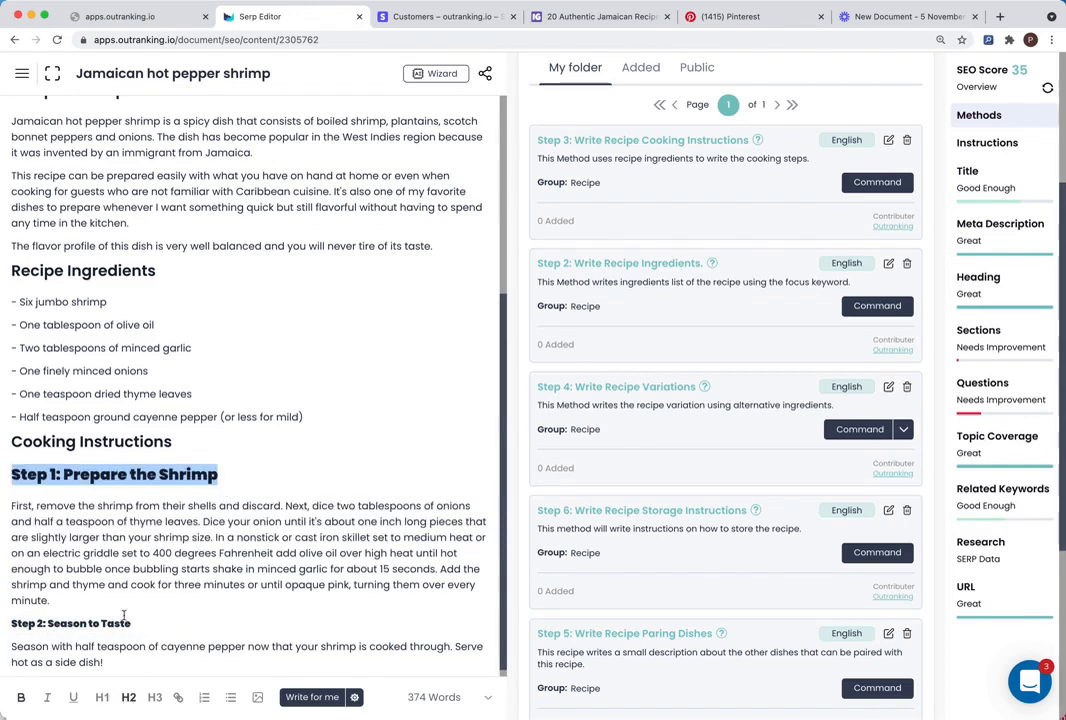
pyautogui.click(136, 622)
pyautogui.press('shift+super+Left')
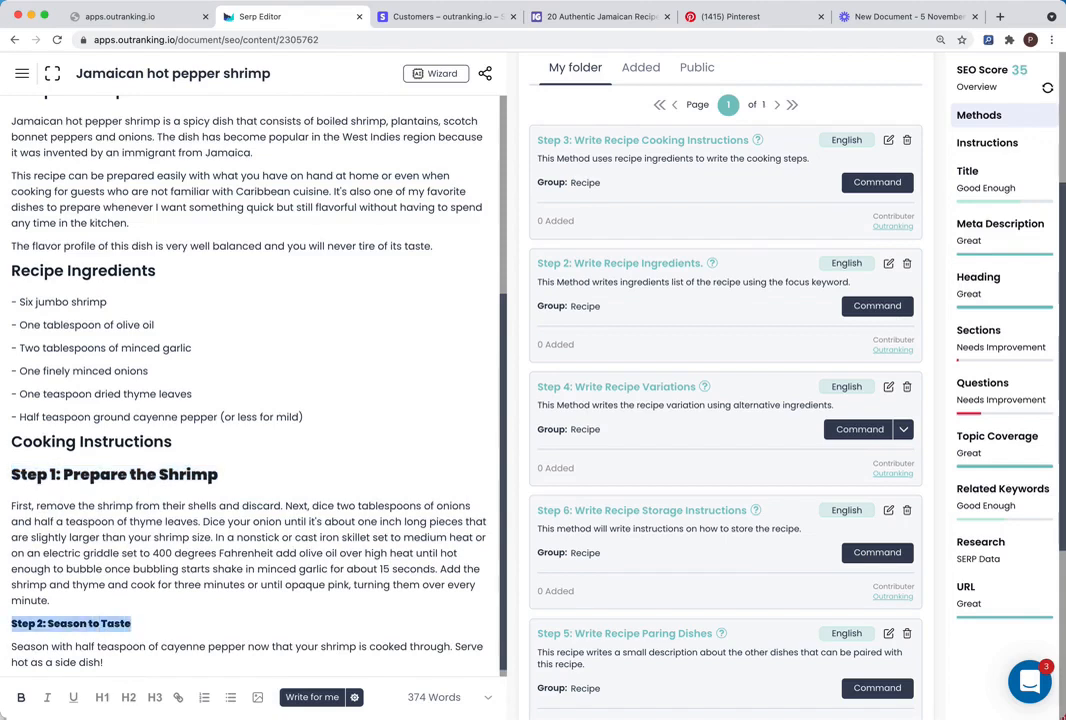
pyautogui.click(155, 697)
pyautogui.moveTo(218, 474); pyautogui.dragTo(10, 474)
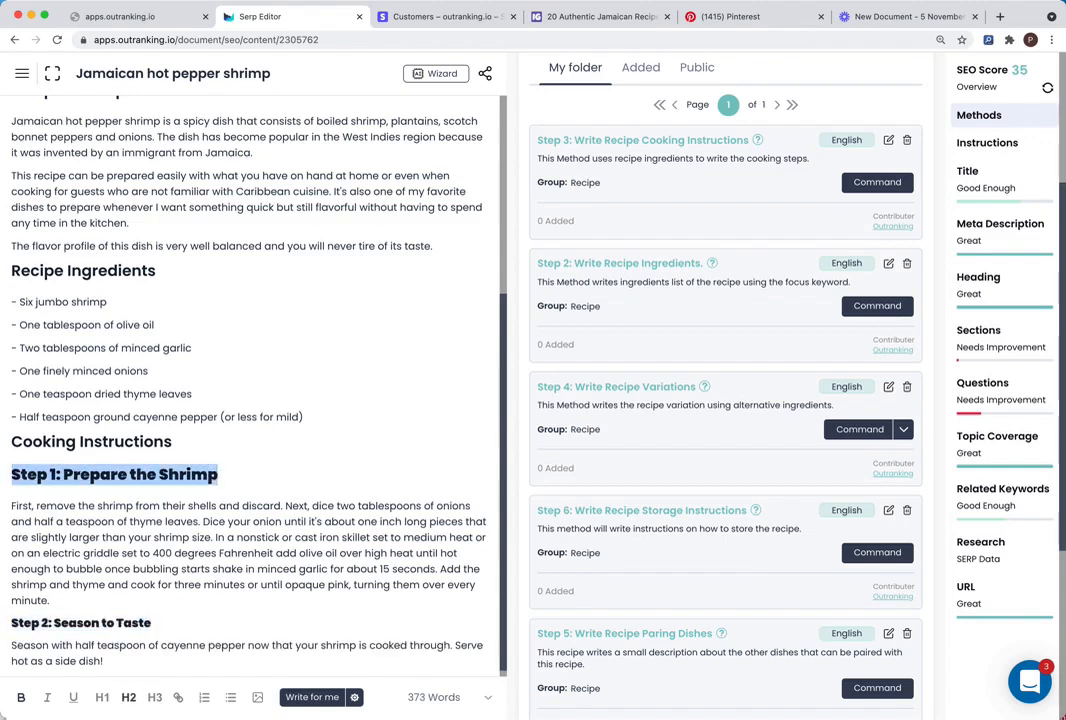
pyautogui.click(155, 697)
pyautogui.click(290, 560)
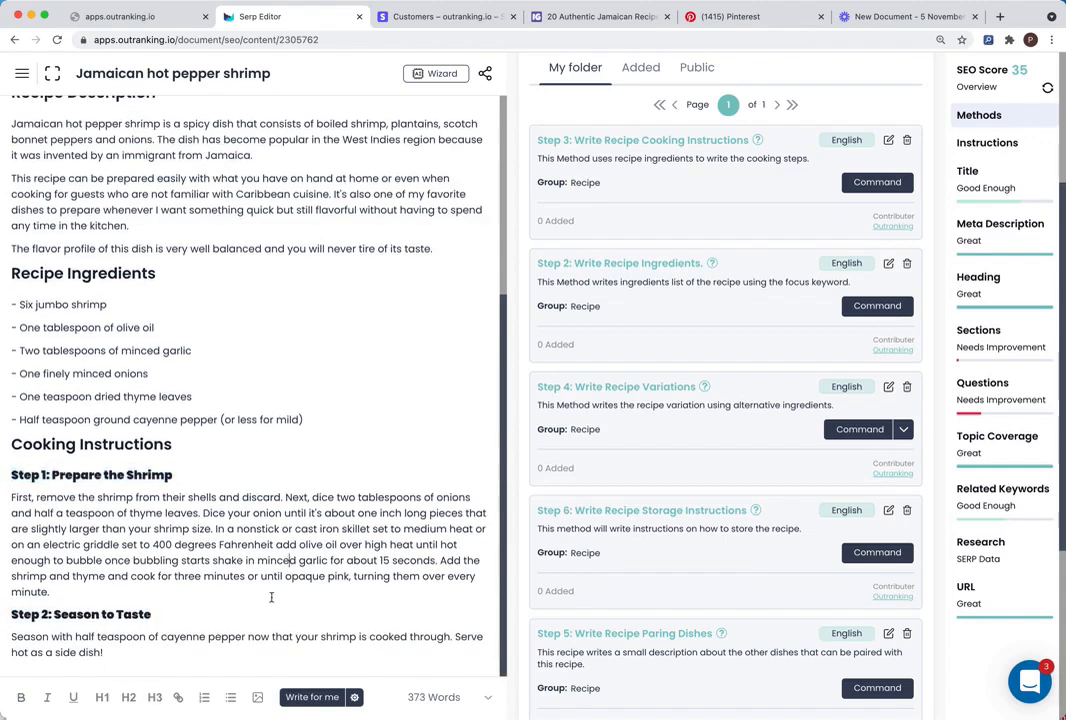
# Step: Generate a recipe variation on a new line below the cooking steps with Step 4: Write Recipe Variations, using "- chicken" as the variation ingredient
pyautogui.click(126, 653)
pyautogui.press('Return')
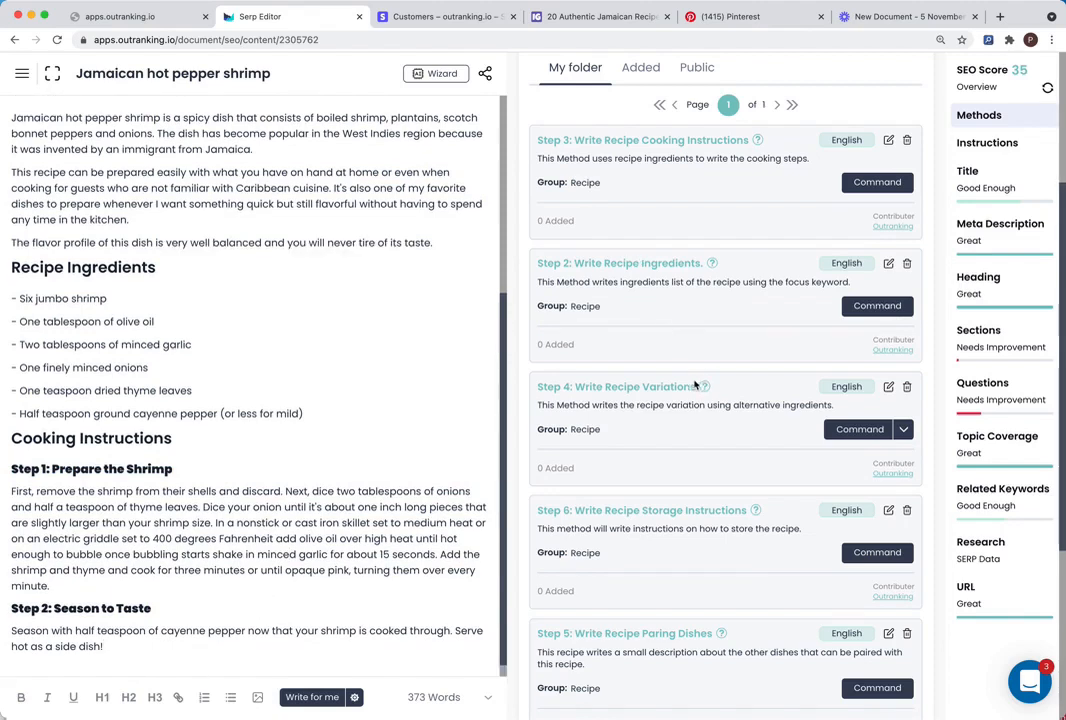
pyautogui.scroll(-1, 285, 496)
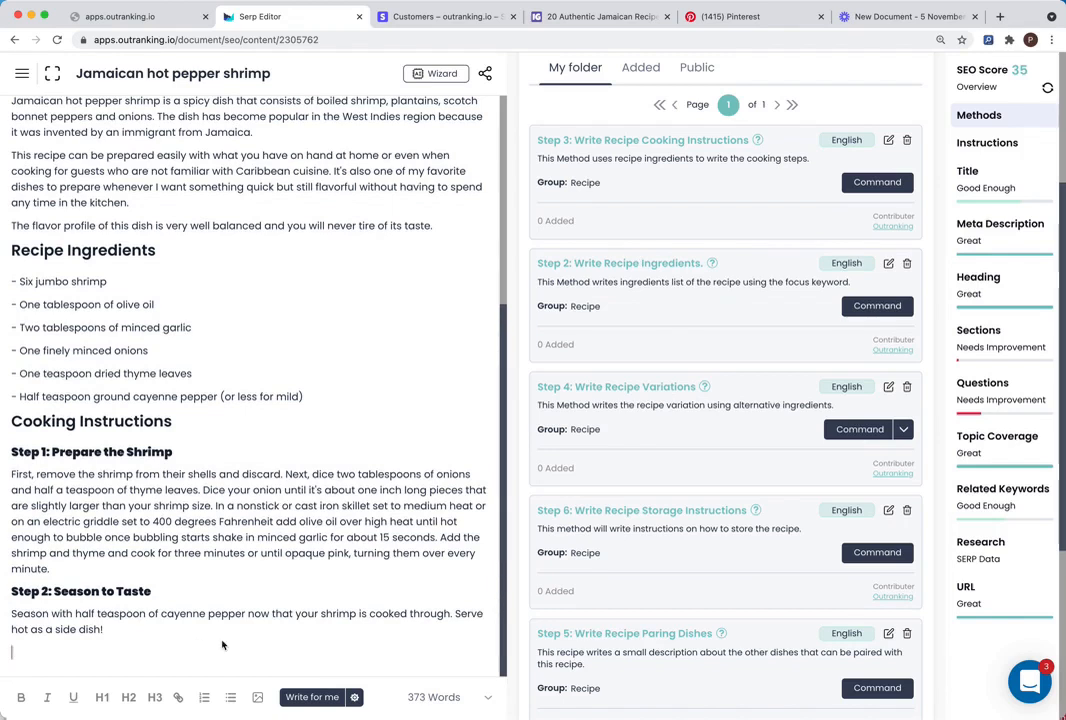
pyautogui.scroll(1, 410, 450)
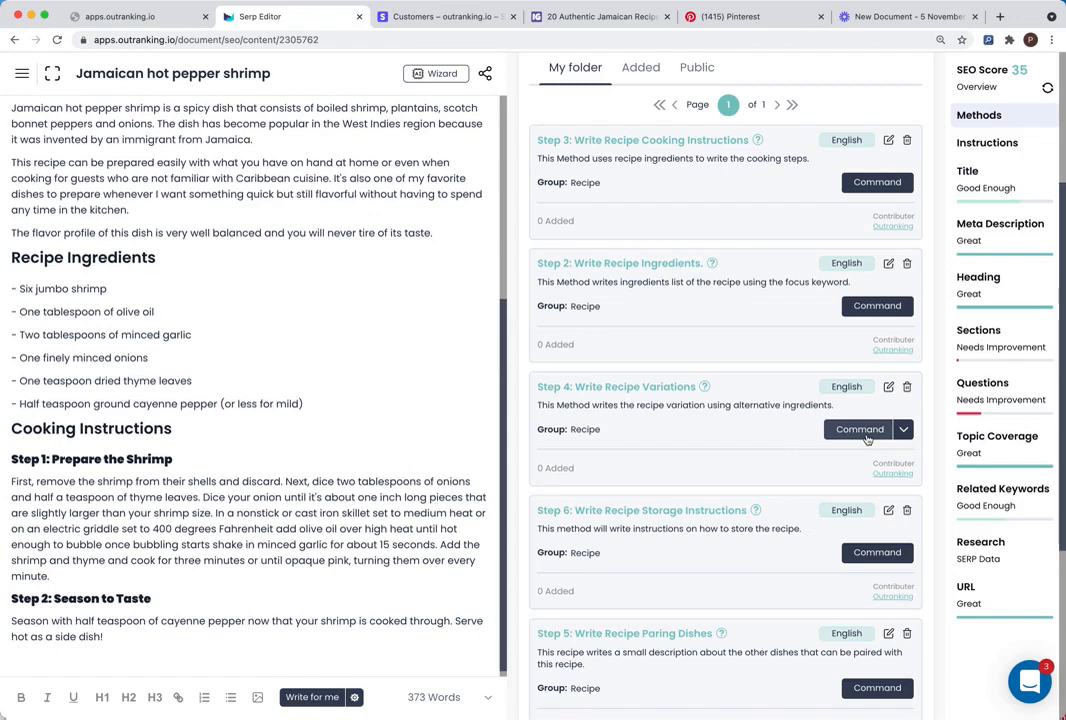
pyautogui.click(867, 437)
pyautogui.click(682, 365)
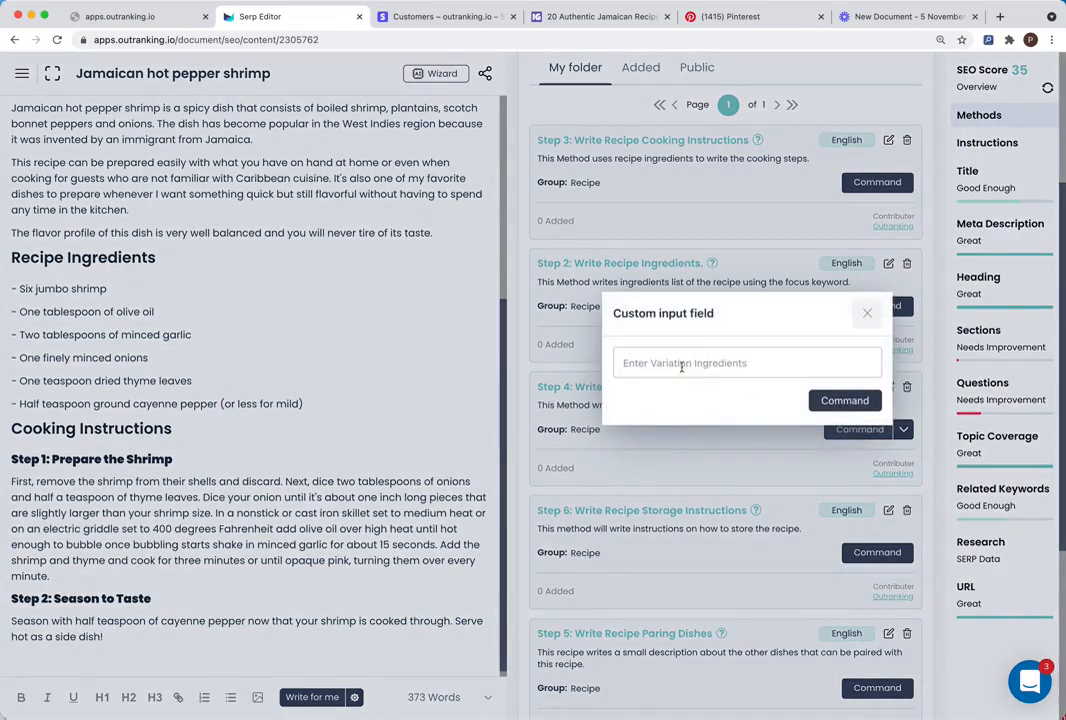
pyautogui.write('-')
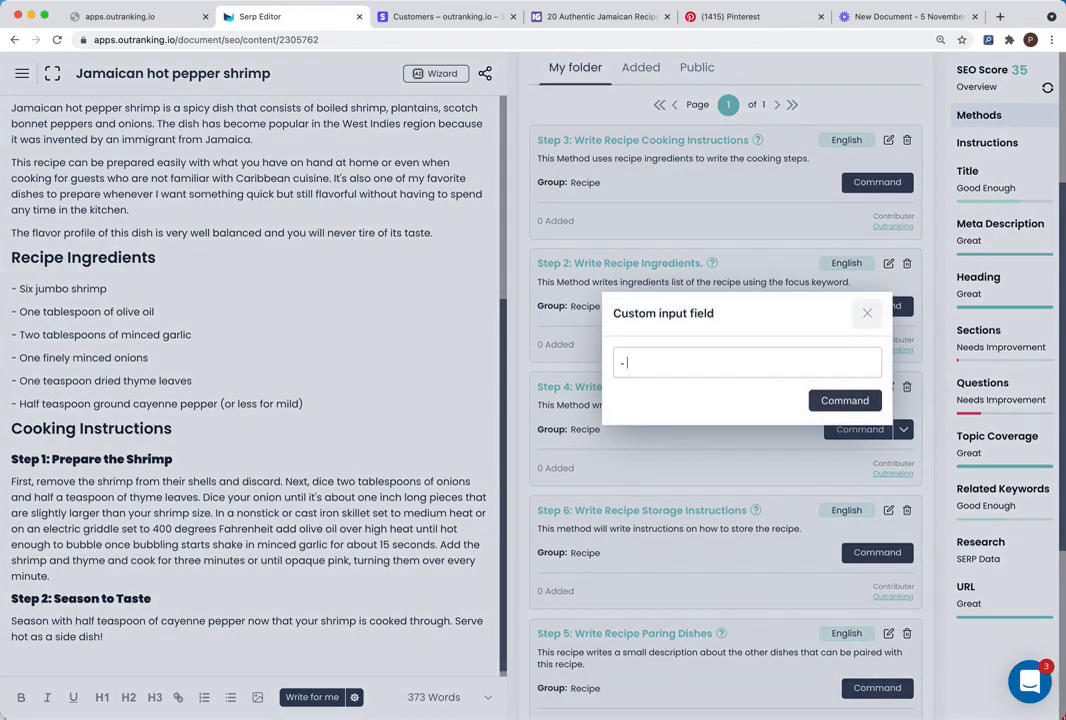
pyautogui.write(' chicken')
pyautogui.click(855, 400)
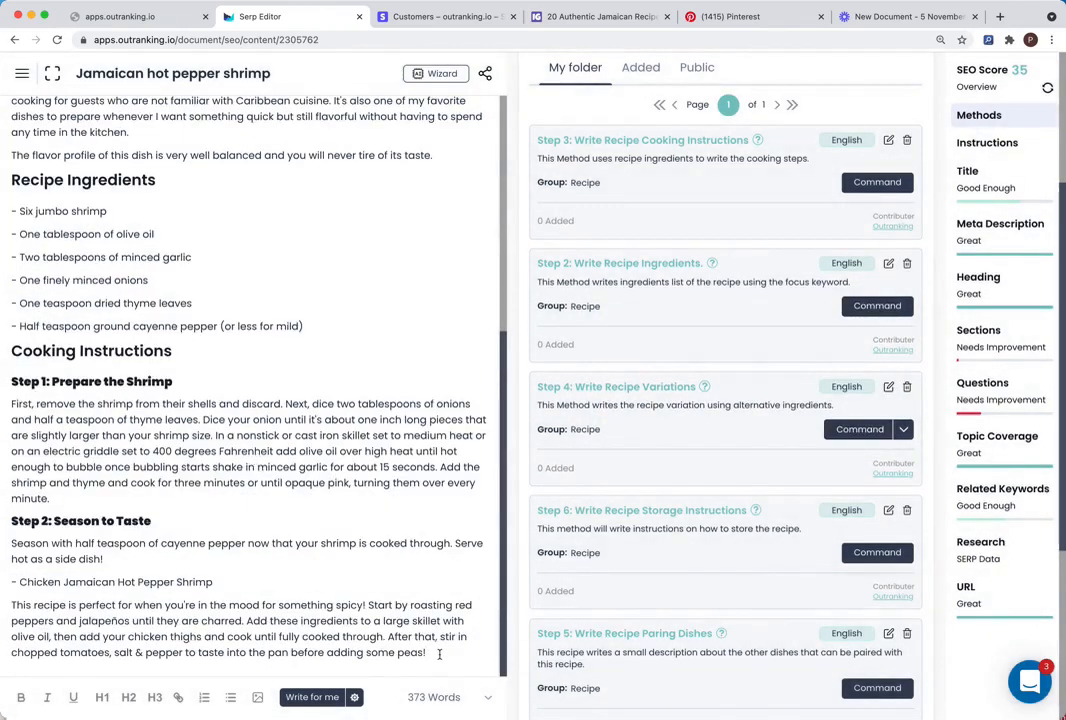
# Step: Remove the leading dash from the "Chicken Jamaican Hot Pepper Shrimp" line and insert an H2 heading "Recipe Variations" above it
pyautogui.click(19, 581)
pyautogui.press('BackSpace')
pyautogui.press('BackSpace')
pyautogui.press('Return')
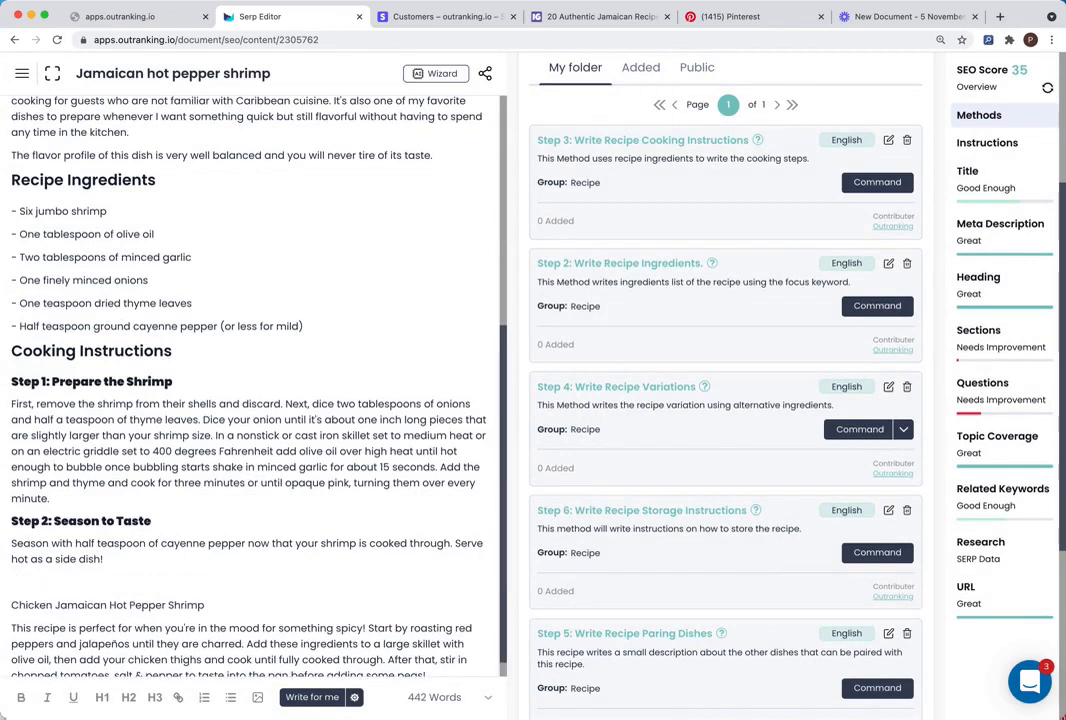
pyautogui.write('Recipe Variations')
pyautogui.moveTo(105, 605); pyautogui.dragTo(9, 605)
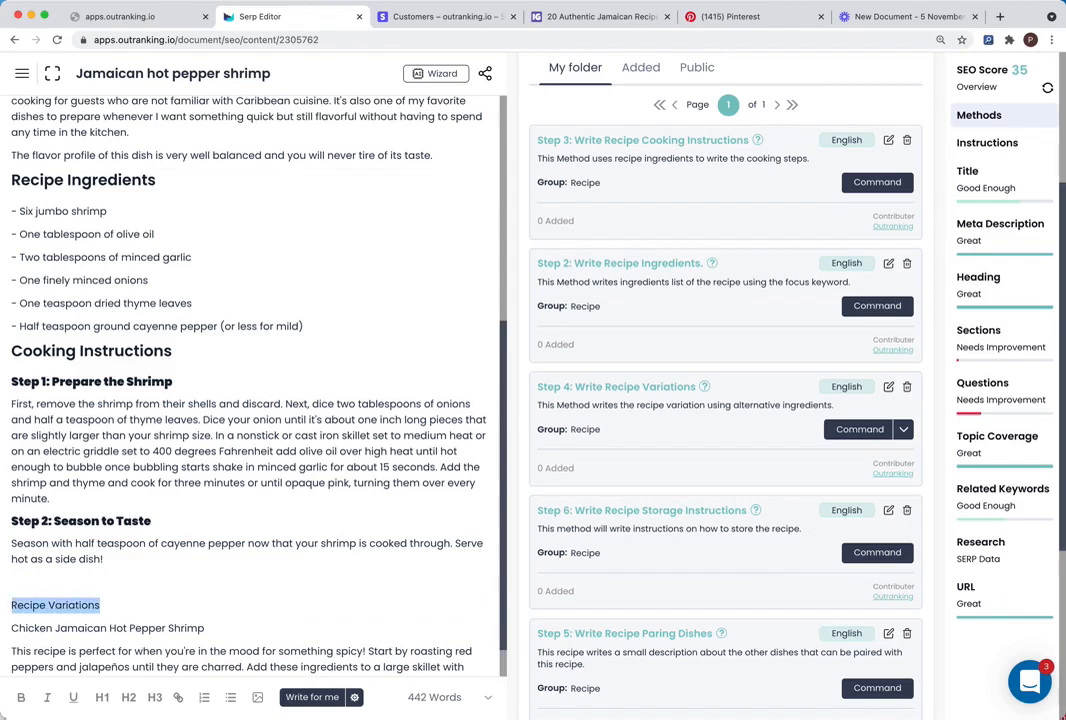
pyautogui.click(128, 697)
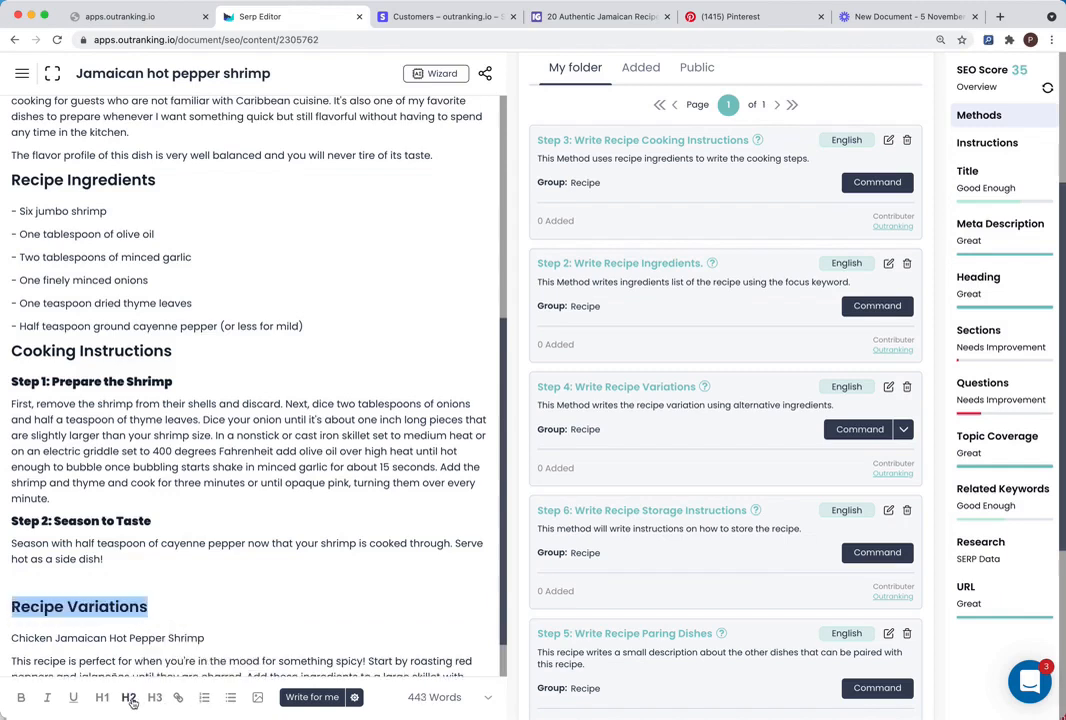
# Step: Format "Chicken Jamaican Hot Pepper Shrimp" as an H3 heading and remove the blank line above the "Recipe Variations" heading
pyautogui.click(152, 583)
pyautogui.moveTo(221, 636); pyautogui.dragTo(10, 637)
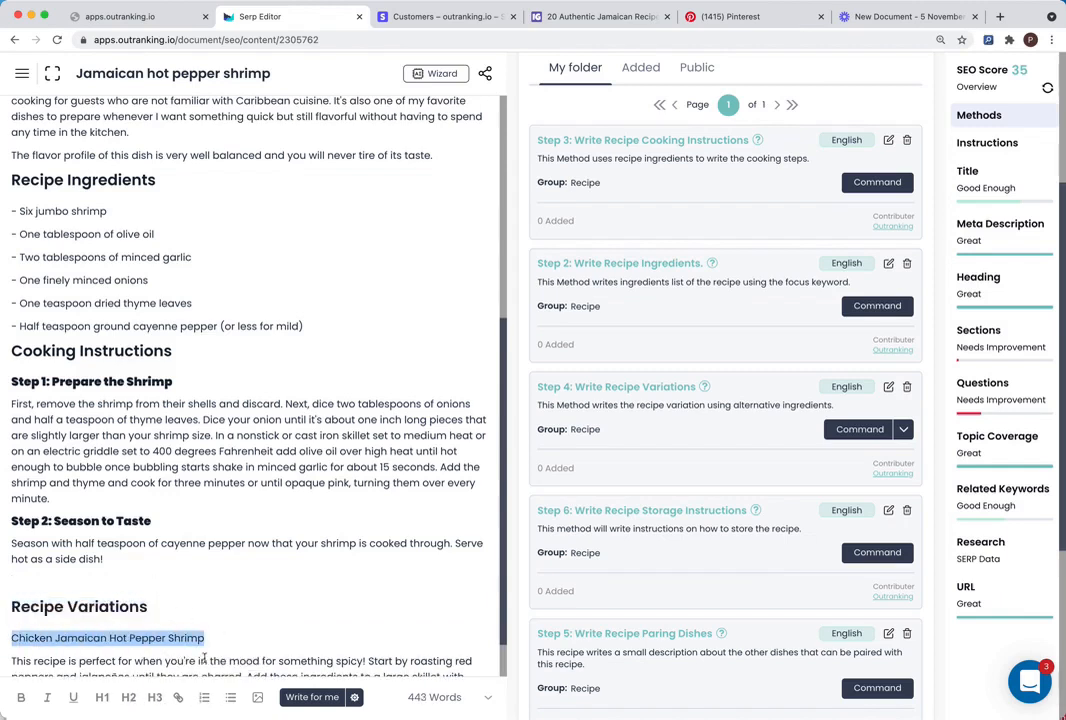
pyautogui.click(154, 697)
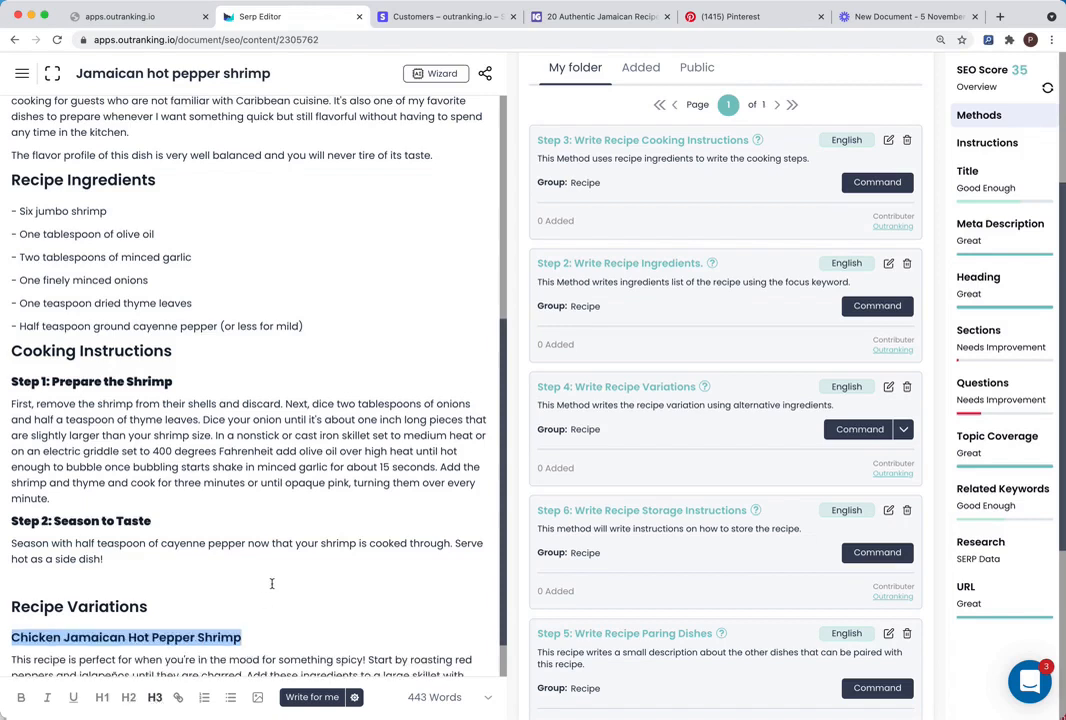
pyautogui.scroll(-2, 271, 583)
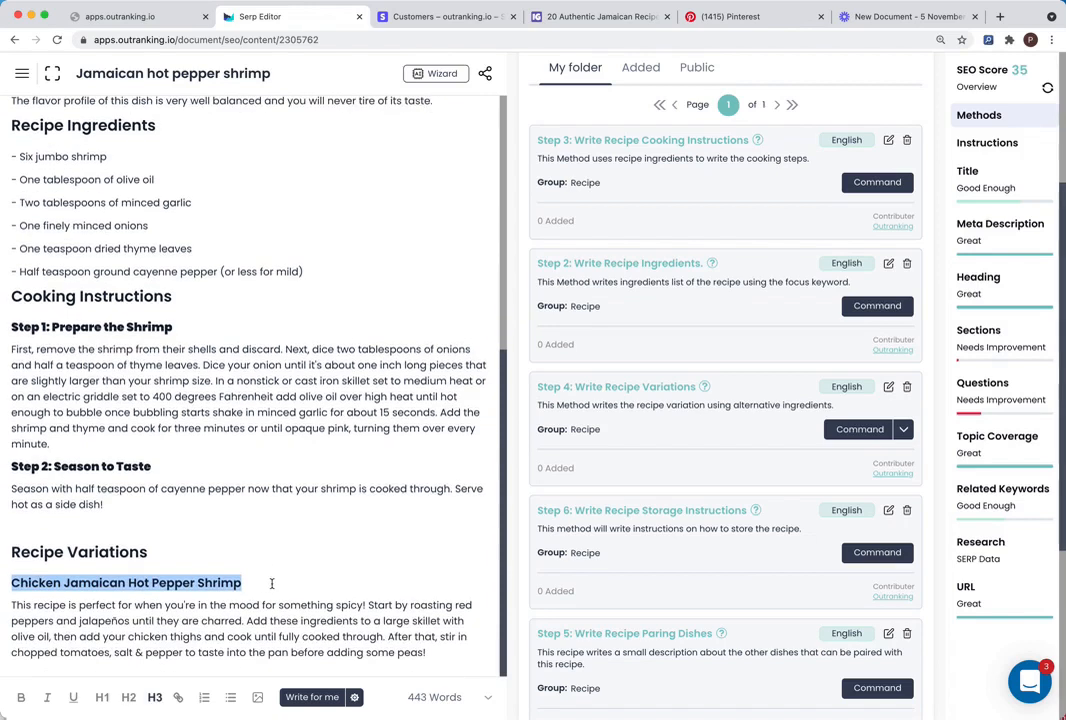
pyautogui.click(21, 526)
pyautogui.press('BackSpace')
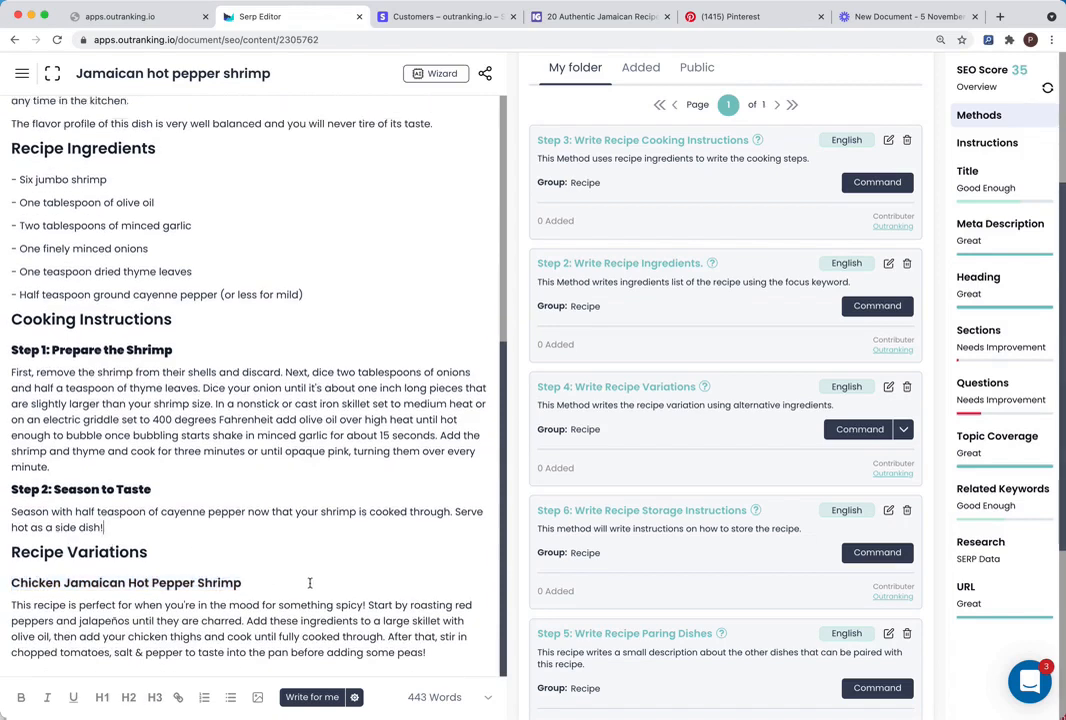
# Step: Generate a second recipe variation below the chicken variation with the Recipe Variations method, using "- turkey" as the variation ingredient
pyautogui.click(446, 651)
pyautogui.press('Return')
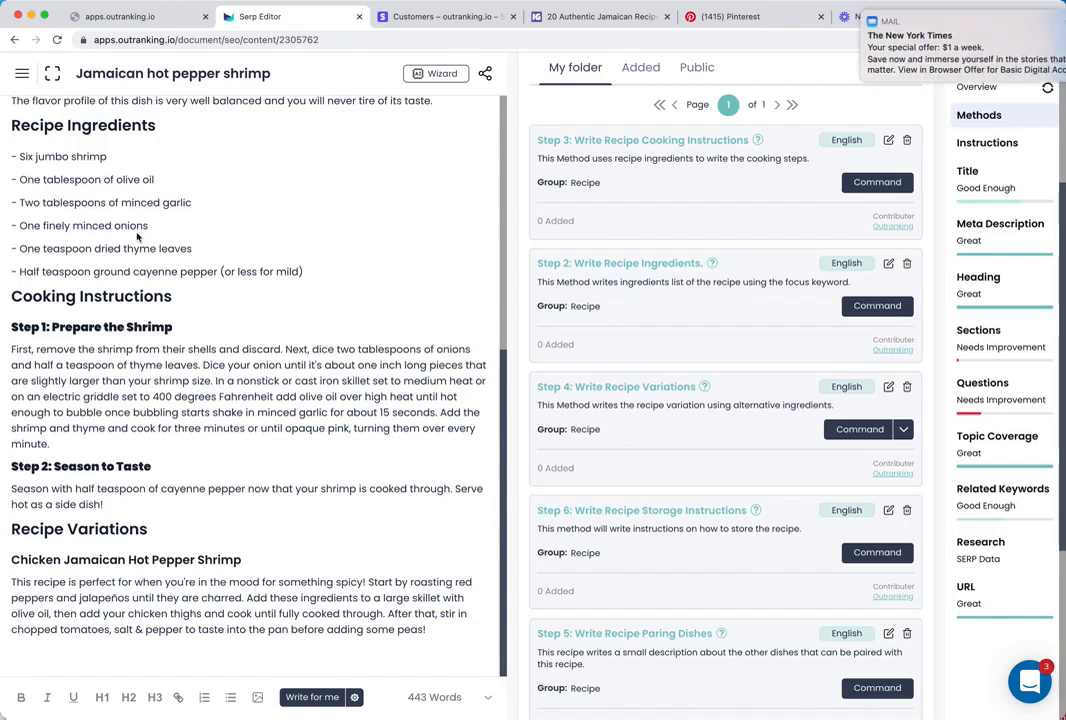
pyautogui.click(859, 430)
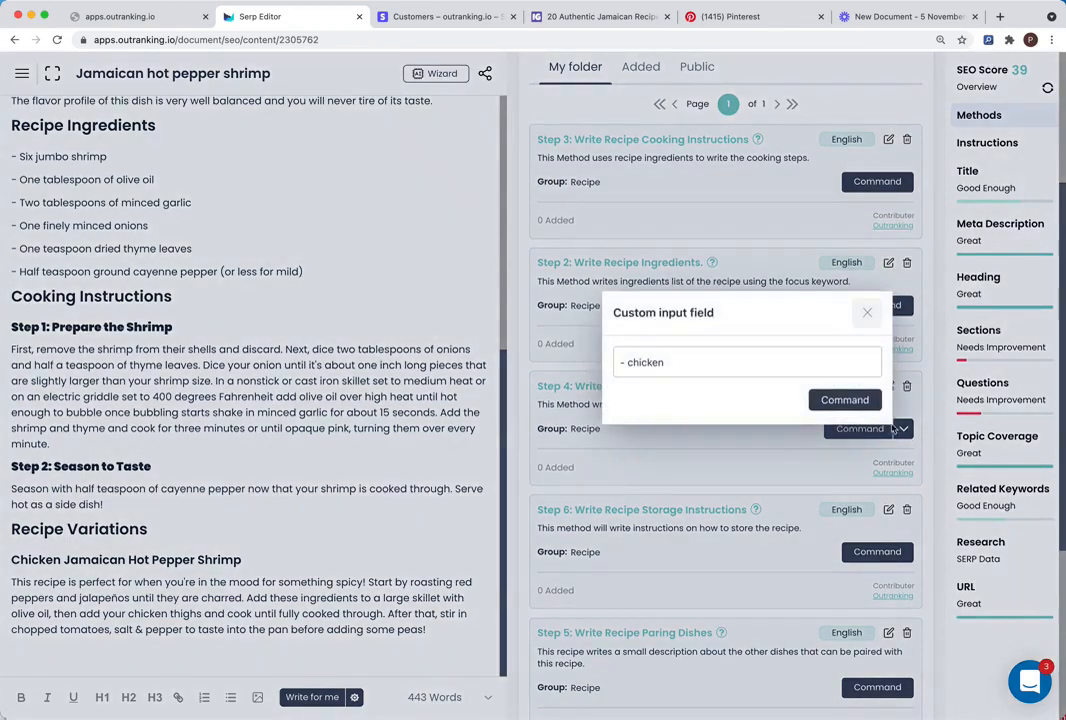
pyautogui.moveTo(704, 361); pyautogui.dragTo(628, 362)
pyautogui.press('BackSpace')
pyautogui.write('turkey')
pyautogui.click(845, 400)
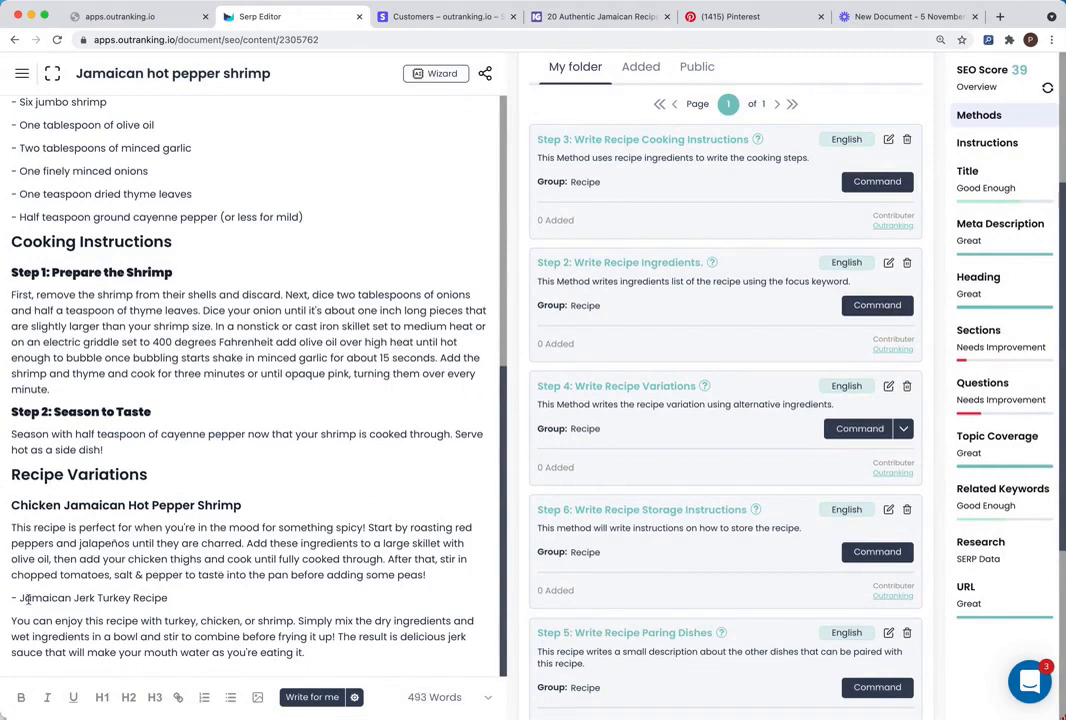
# Step: Turn the "- Jamaican Jerk Turkey Recipe" line into an H3 heading without its dash and add an empty line after the turkey paragraph
pyautogui.moveTo(20, 598); pyautogui.dragTo(4, 598)
pyautogui.press('BackSpace')
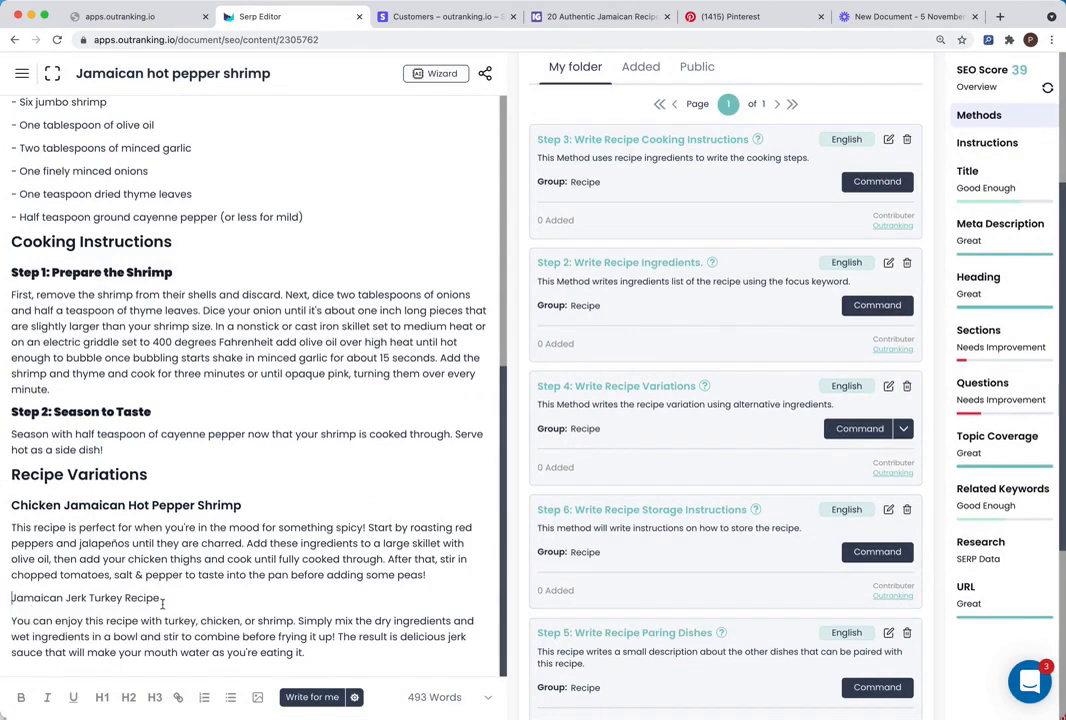
pyautogui.moveTo(182, 598); pyautogui.dragTo(8, 598)
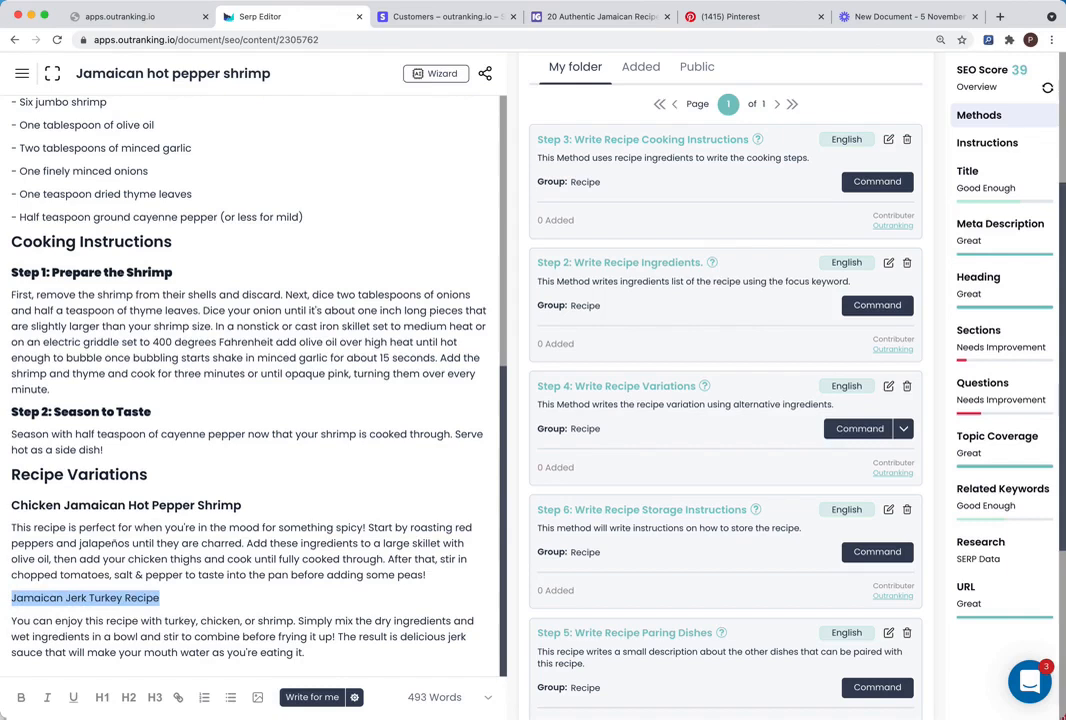
pyautogui.click(155, 698)
pyautogui.click(333, 650)
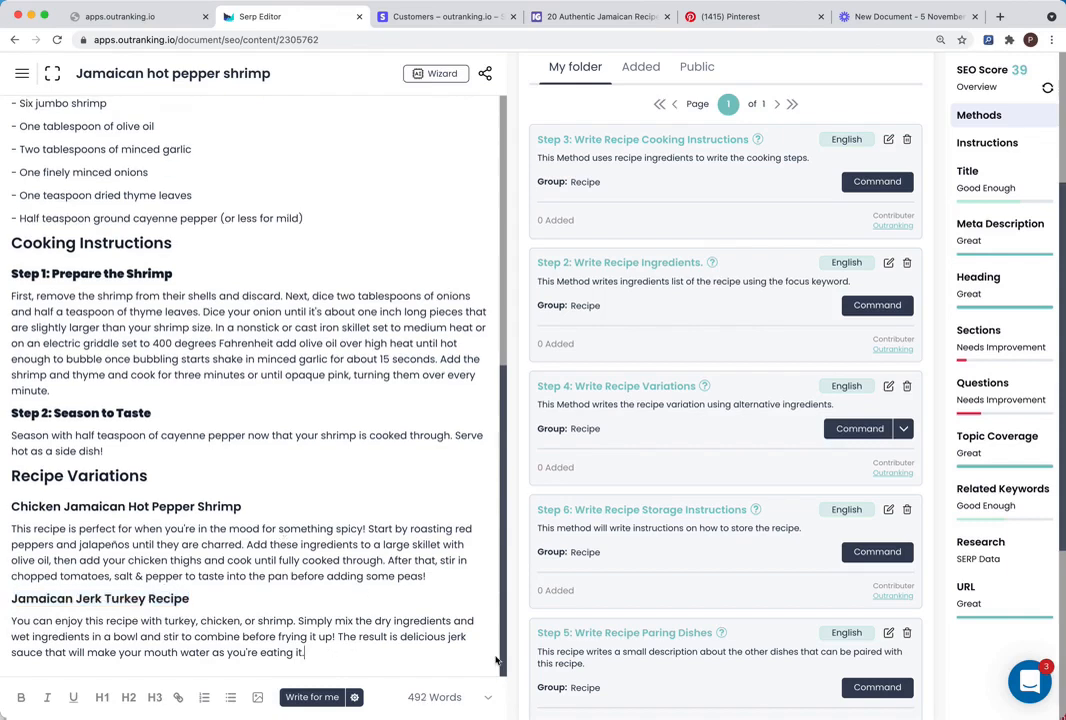
pyautogui.press('Return')
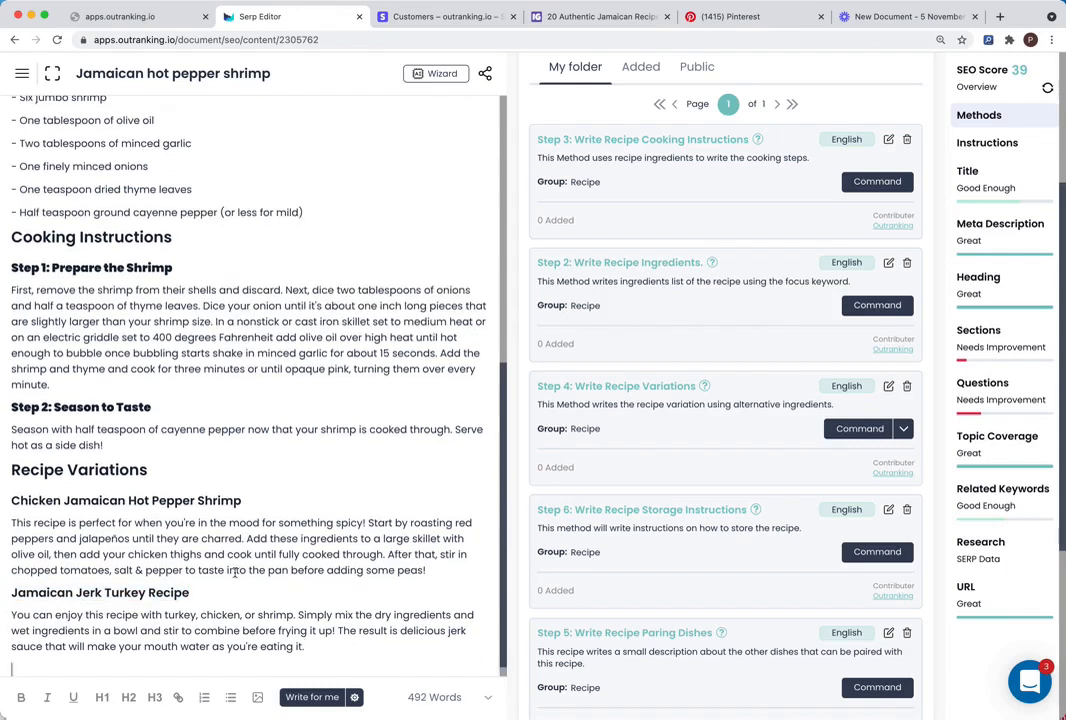
# Step: Insert a blank line above both the "Recipe Variations" and "Cooking Instructions" headings
pyautogui.click(11, 470)
pyautogui.press('Return')
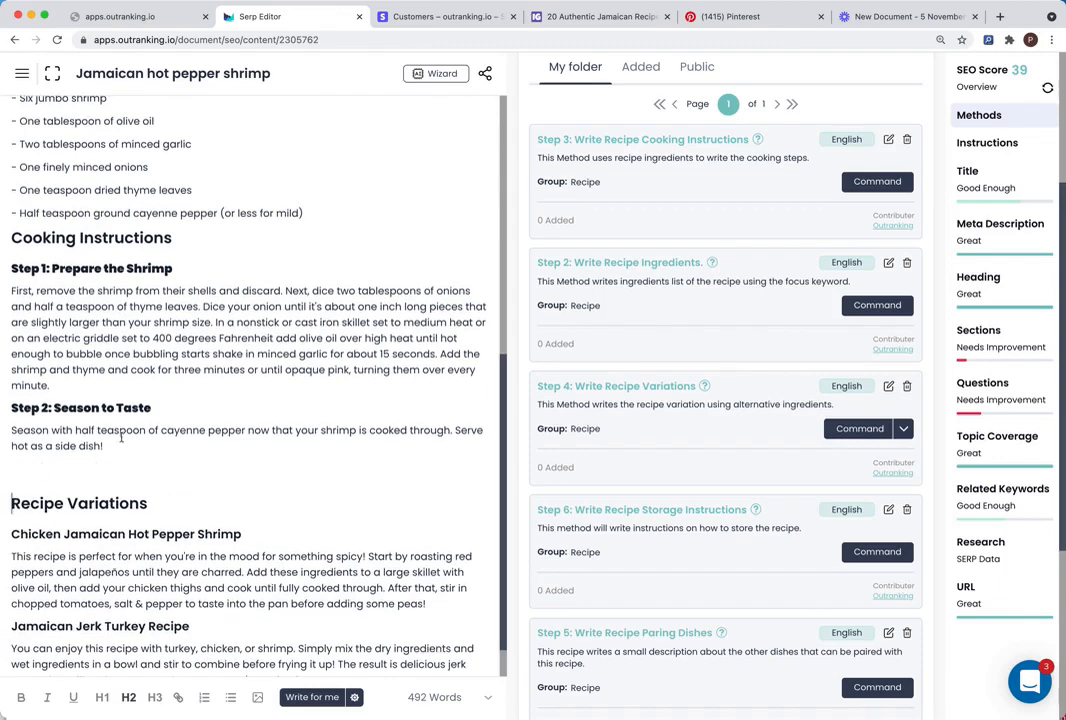
pyautogui.scroll(2, 121, 438)
pyautogui.click(12, 382)
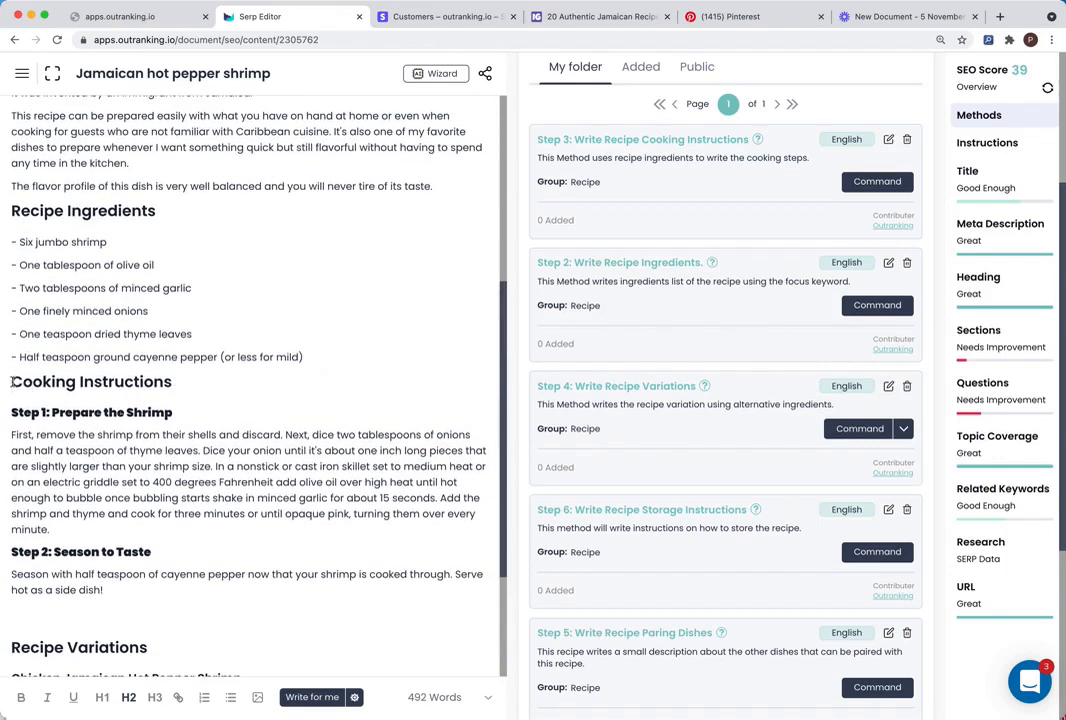
pyautogui.press('Return')
# Step: Generate a pairing section at the end of the article with the Step 5: Write Recipe Paring Dishes method
pyautogui.scroll(-2, 271, 302)
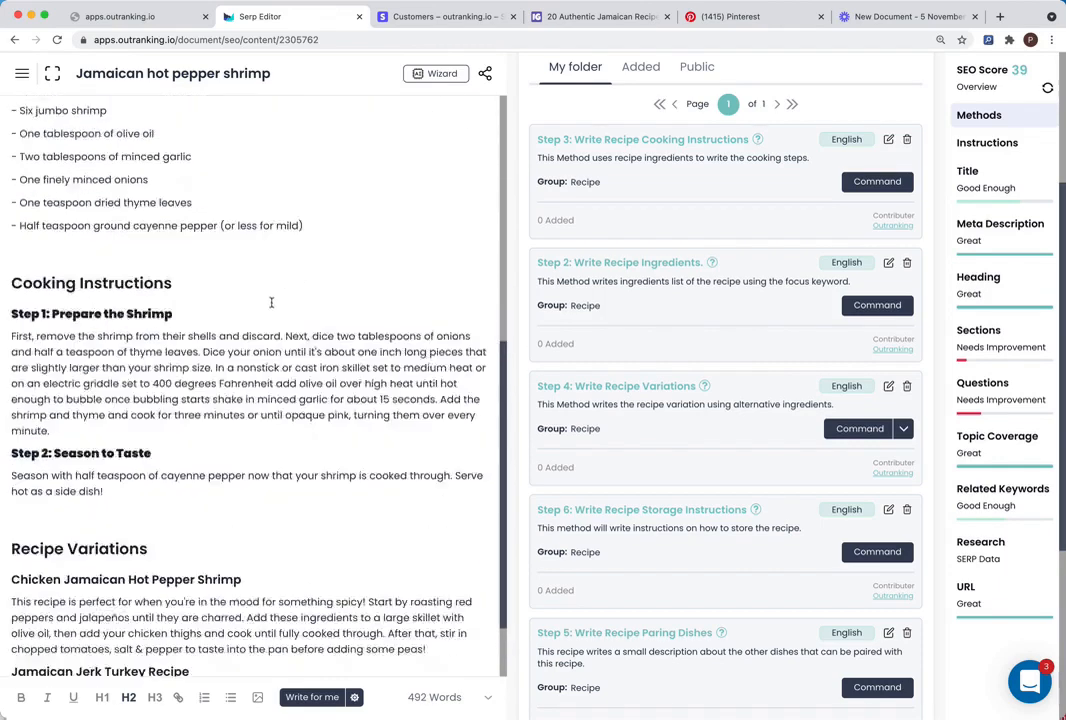
pyautogui.scroll(-1, 271, 302)
pyautogui.click(338, 643)
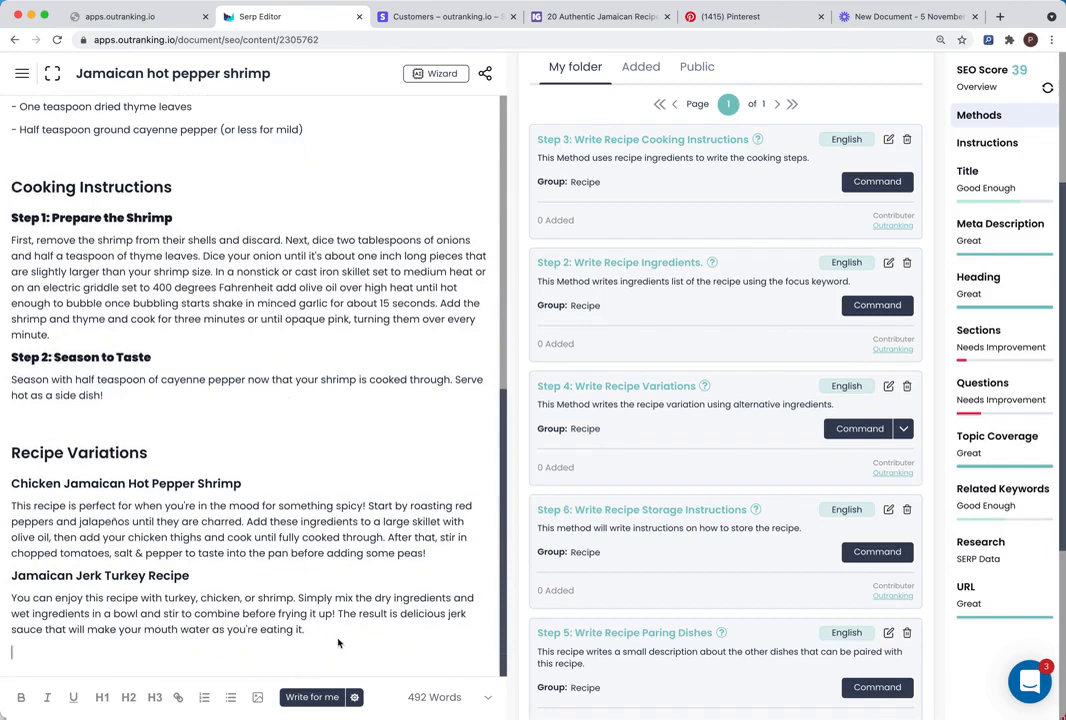
pyautogui.press('Return')
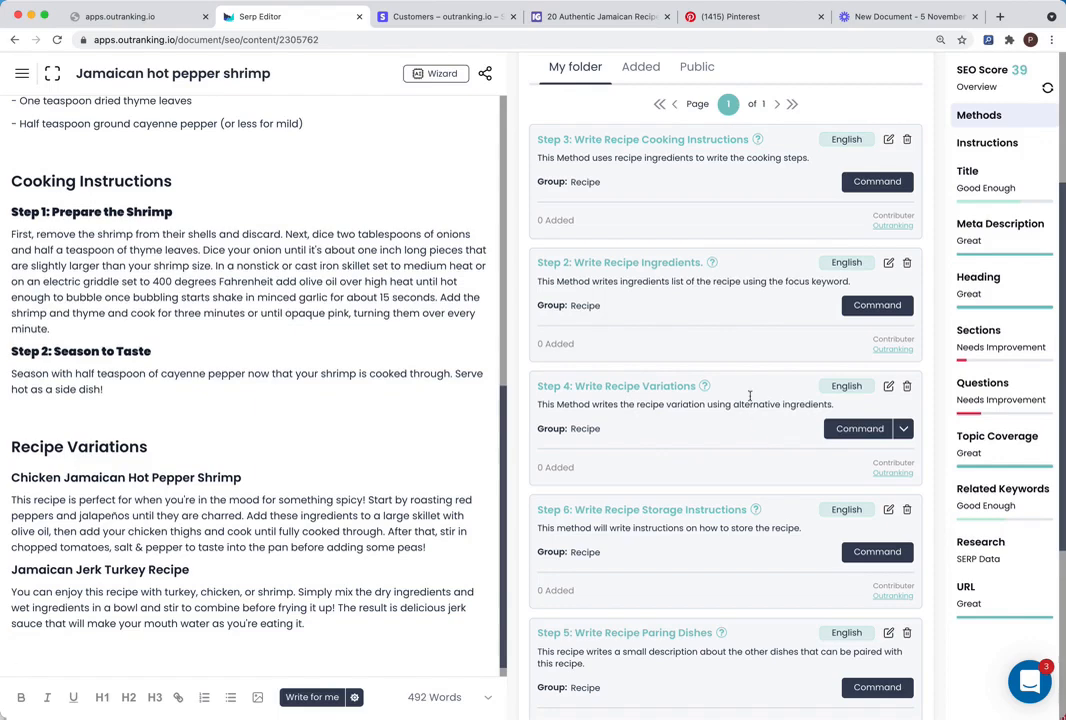
pyautogui.scroll(-3, 757, 440)
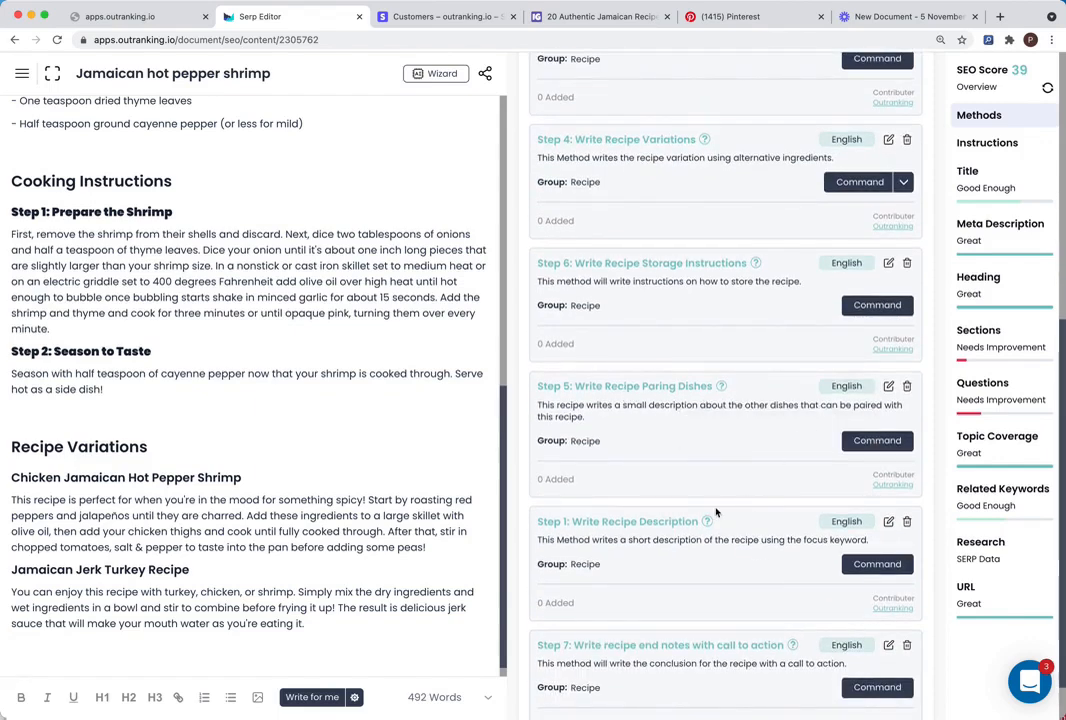
pyautogui.press('BackSpace')
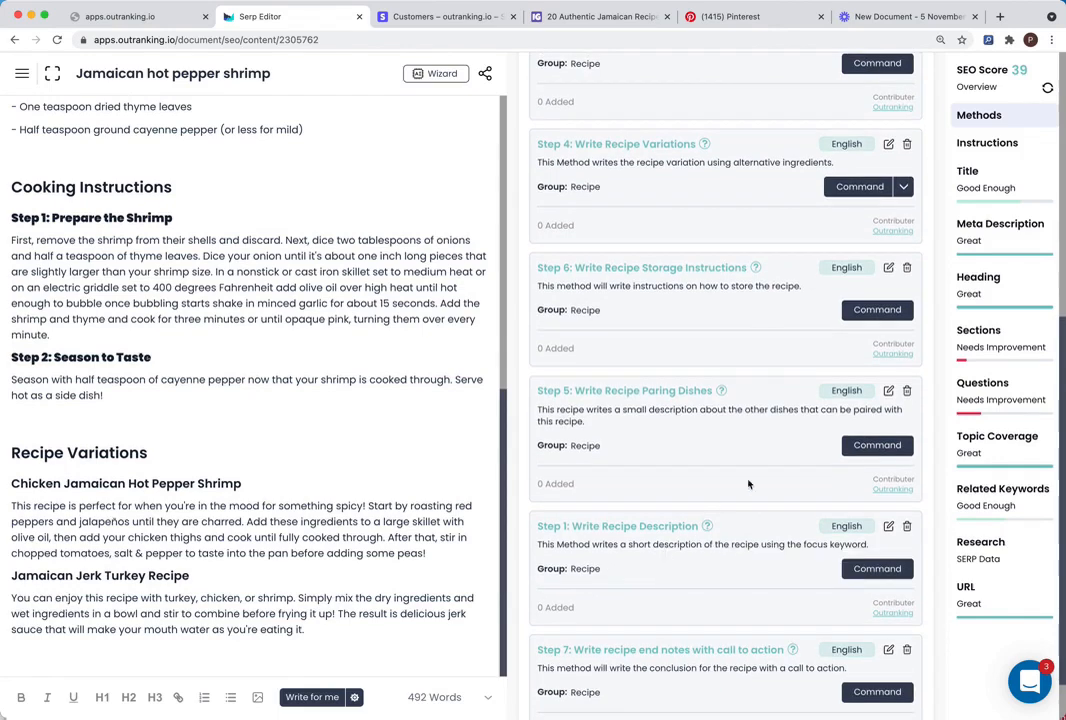
pyautogui.click(875, 442)
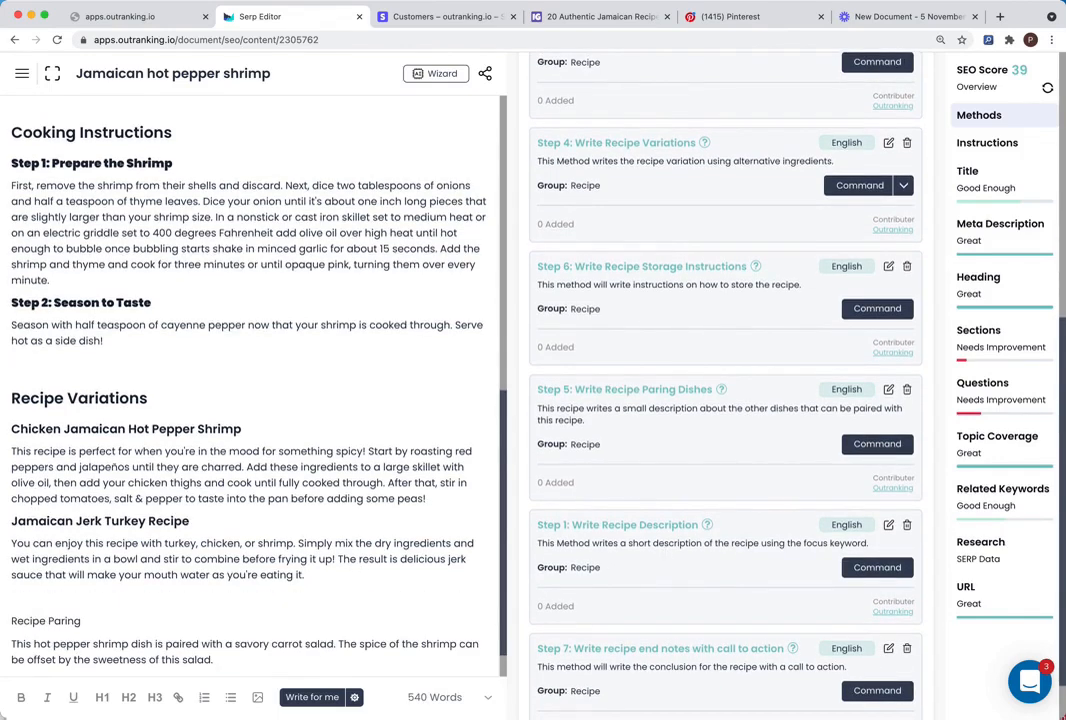
pyautogui.scroll(-1, 354, 577)
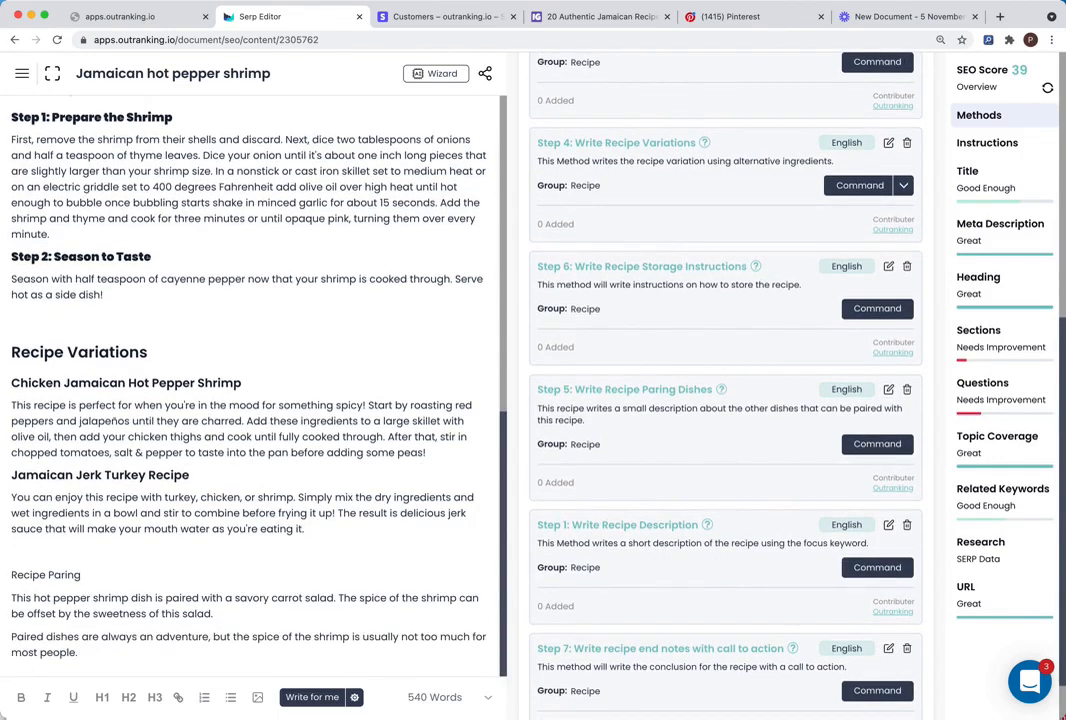
# Step: Format the "Recipe Paring" line as an H2 heading
pyautogui.moveTo(90, 577); pyautogui.dragTo(4, 577)
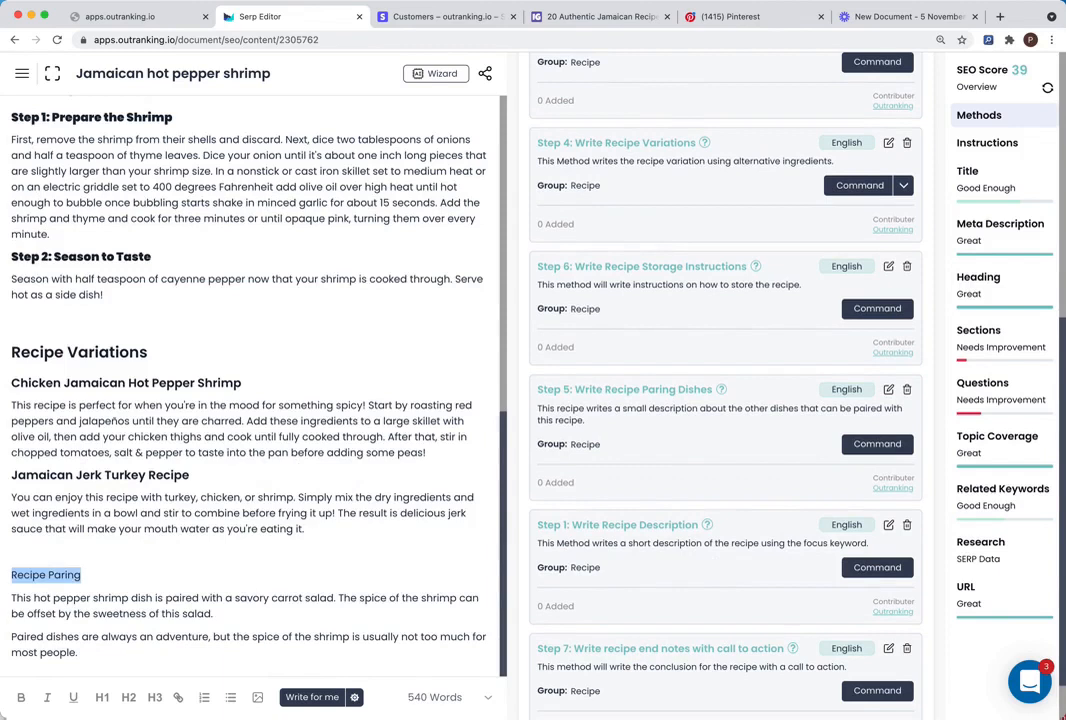
pyautogui.click(135, 705)
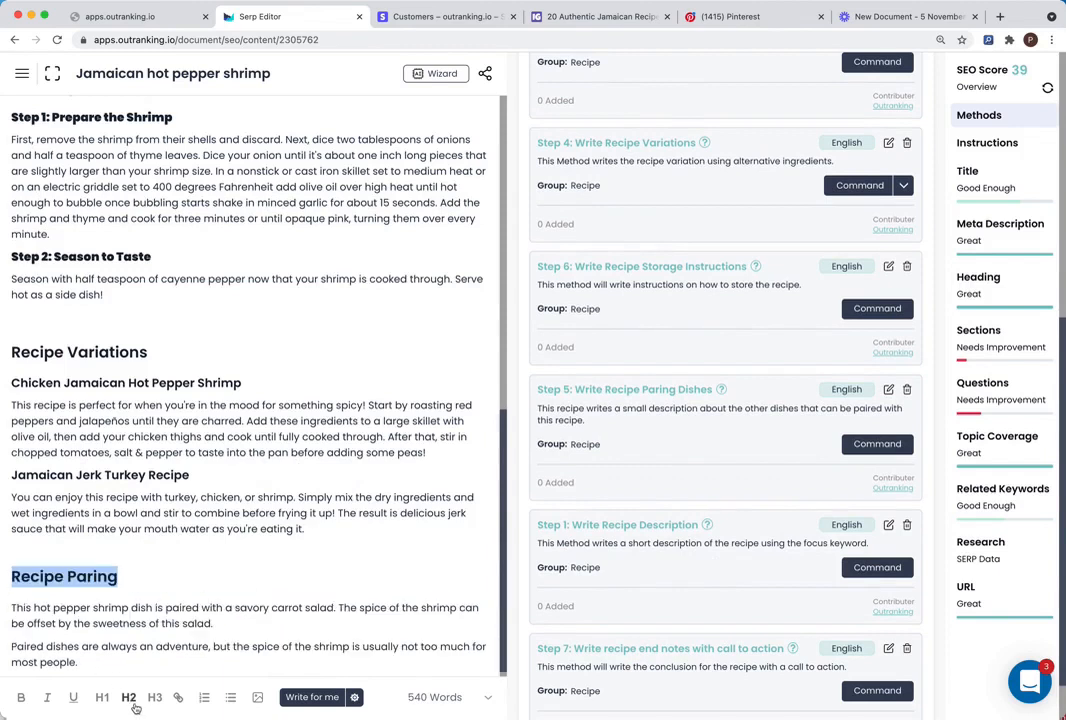
pyautogui.click(195, 554)
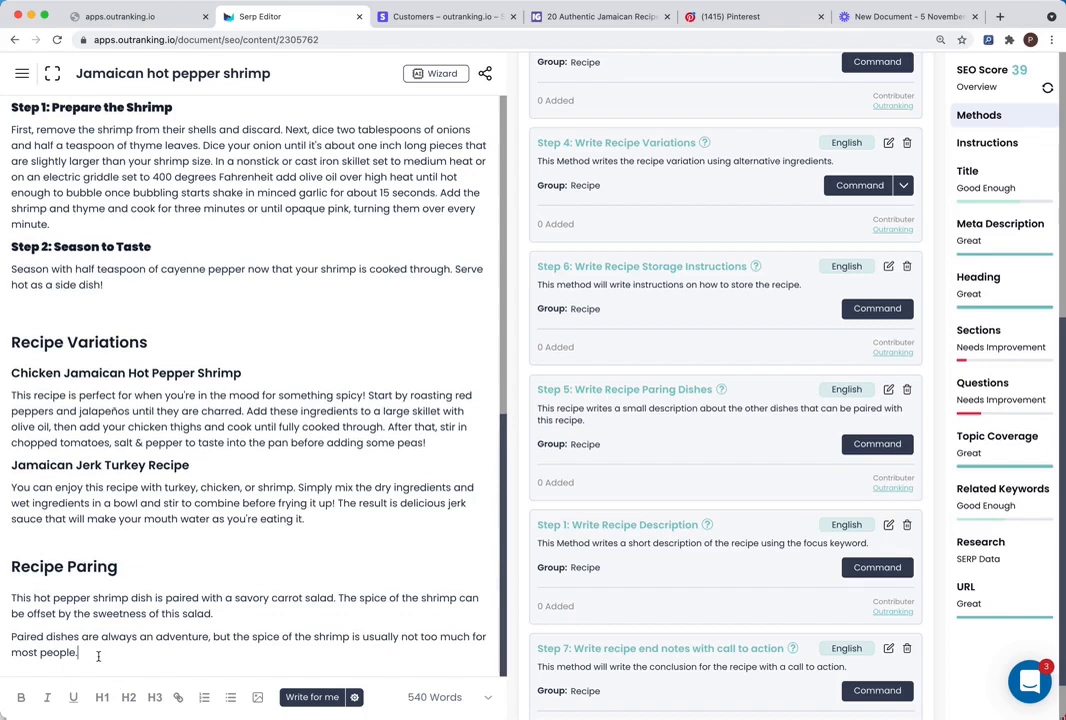
# Step: Generate more pairing text with the Step 5: Write Recipe Paring Dishes method and add bold "Salad" and "Seafood and Rice" subheadings above the two parts
pyautogui.press('Return')
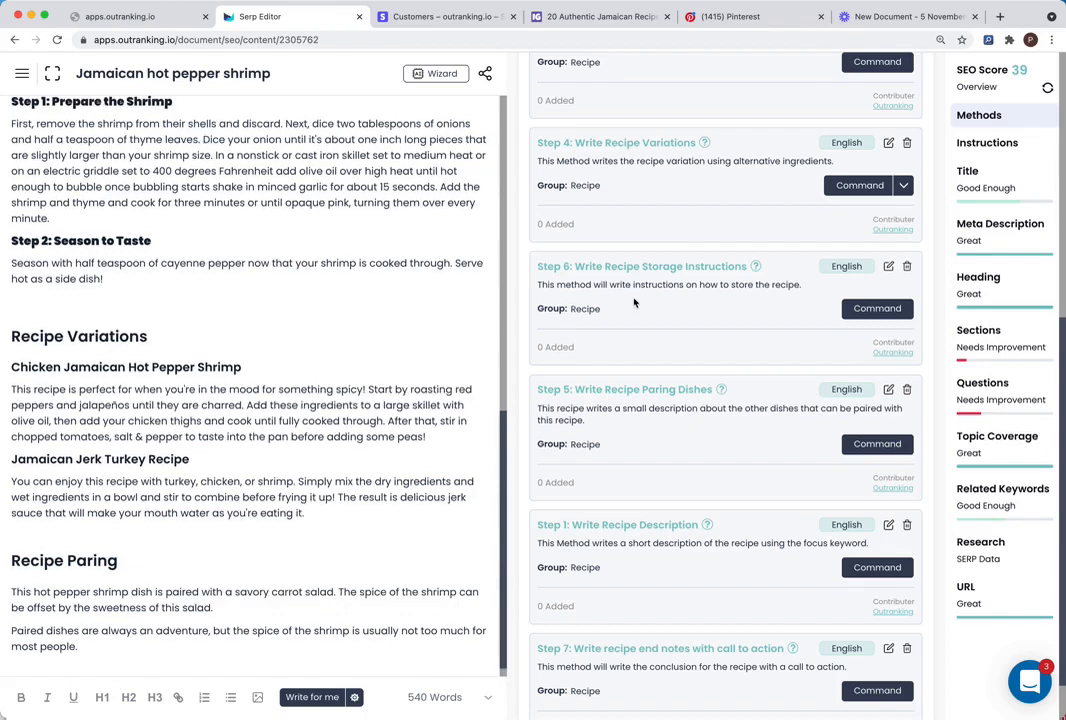
pyautogui.click(886, 452)
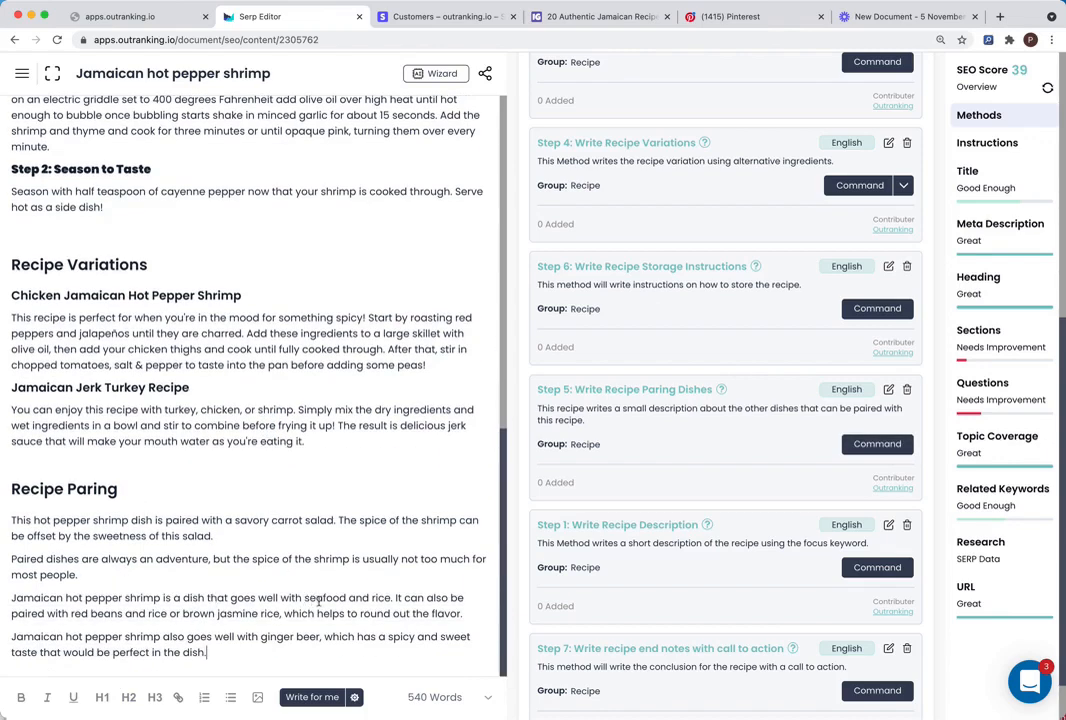
pyautogui.press('Return')
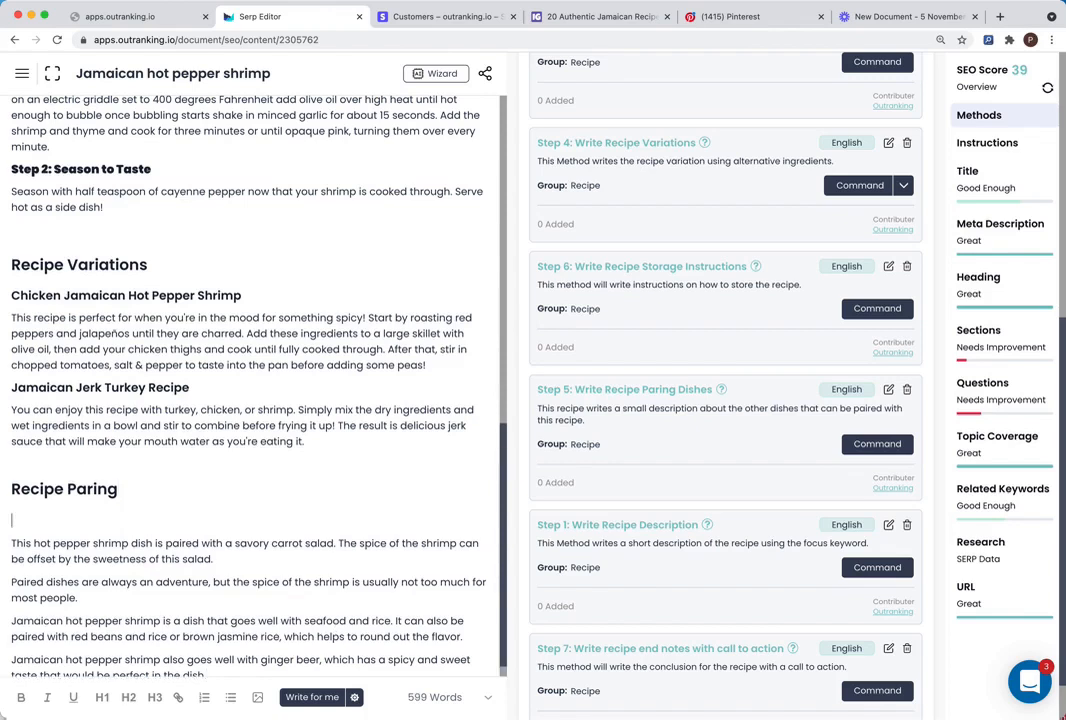
pyautogui.write('Salad')
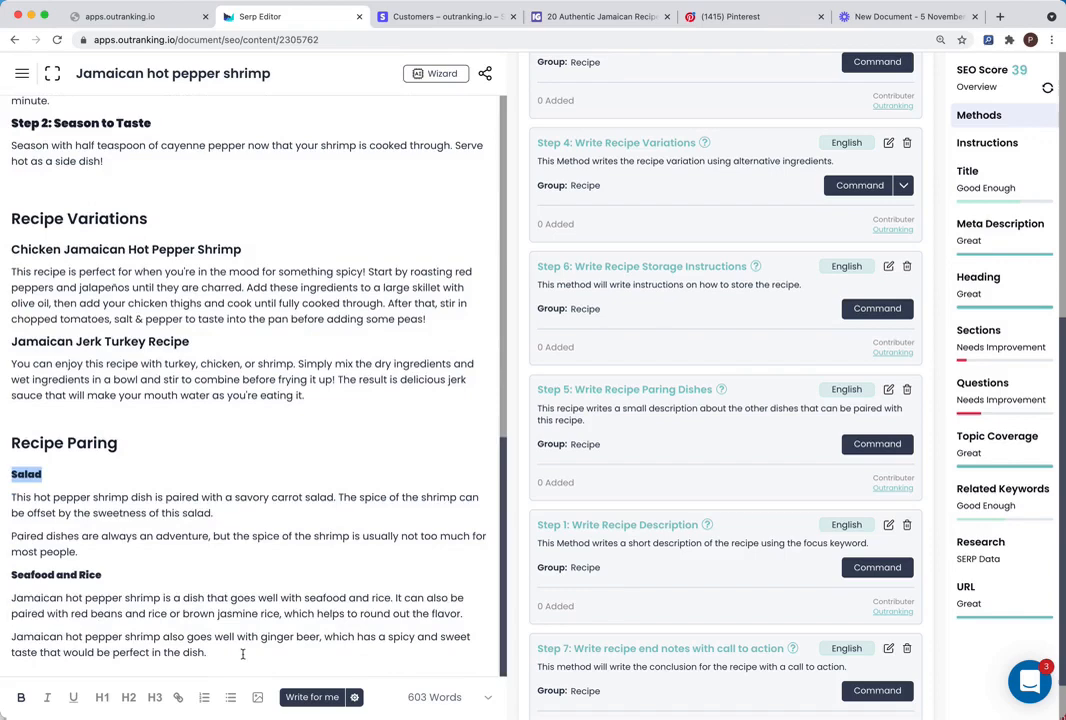
# Step: Generate storage text at the end of the article with the Step 6: Write Recipe Storage Instructions method, discarding the first output and running it again
pyautogui.click(242, 654)
pyautogui.press('Return')
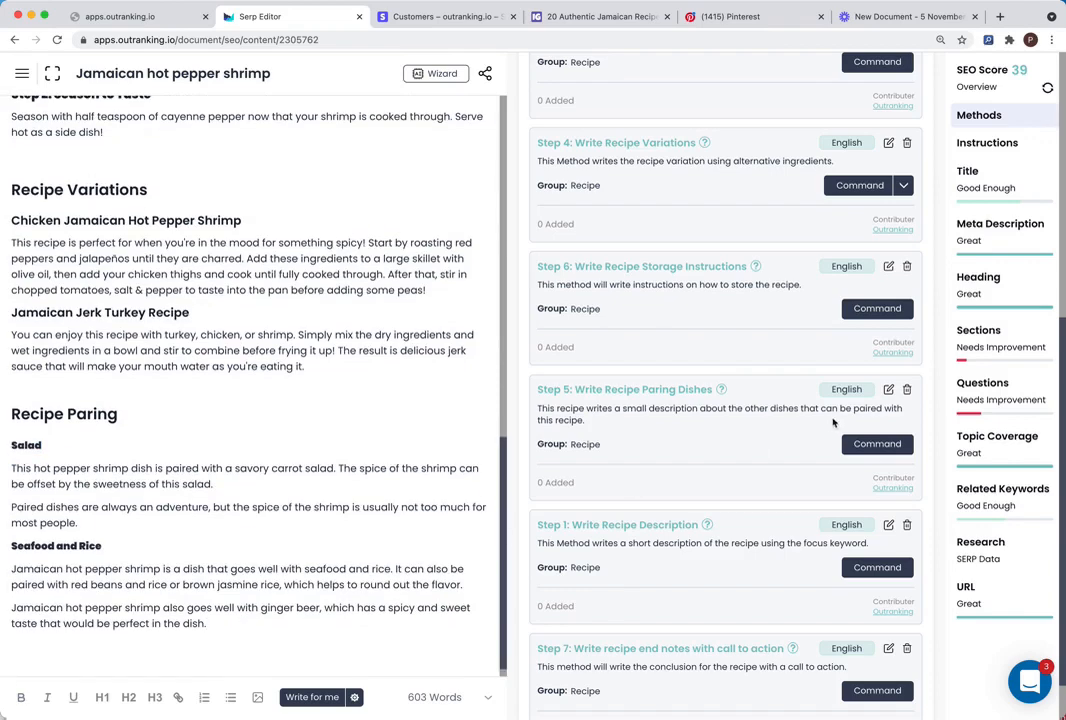
pyautogui.scroll(5, 771, 490)
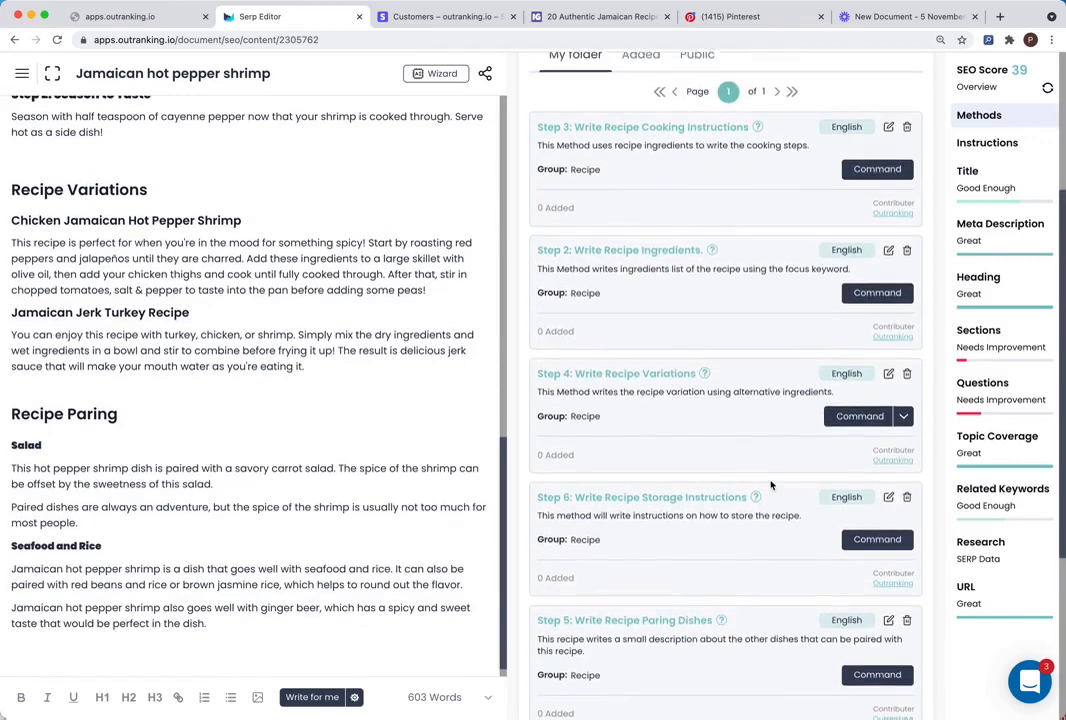
pyautogui.scroll(-4, 771, 487)
pyautogui.scroll(-1, 771, 486)
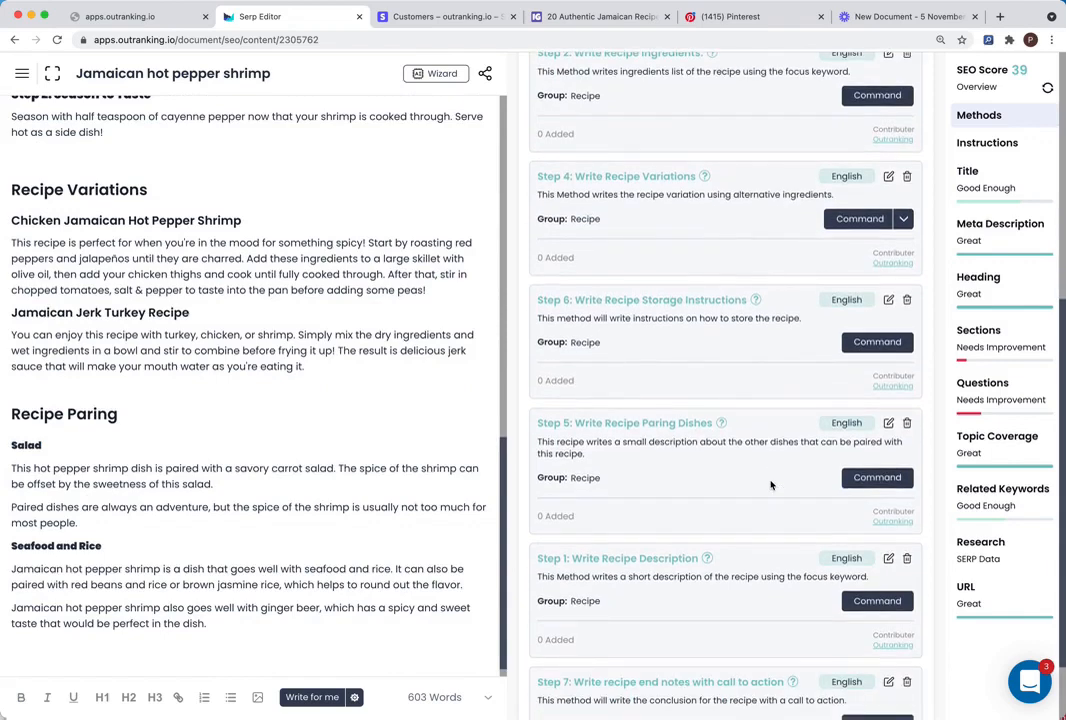
pyautogui.click(850, 345)
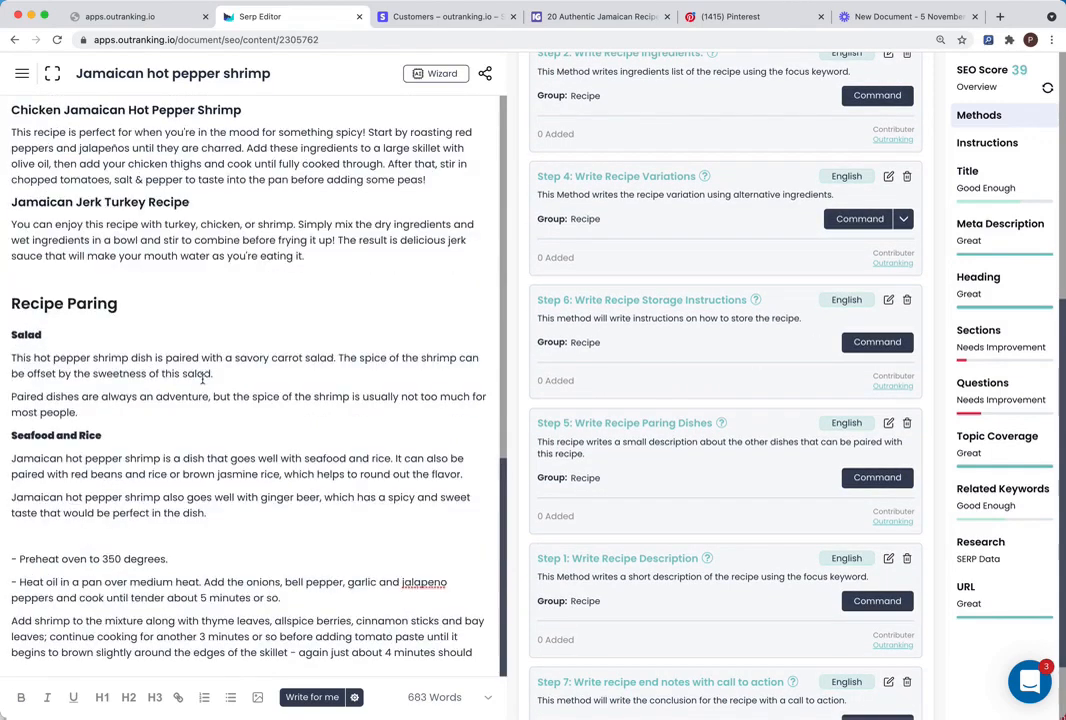
pyautogui.scroll(2, 202, 378)
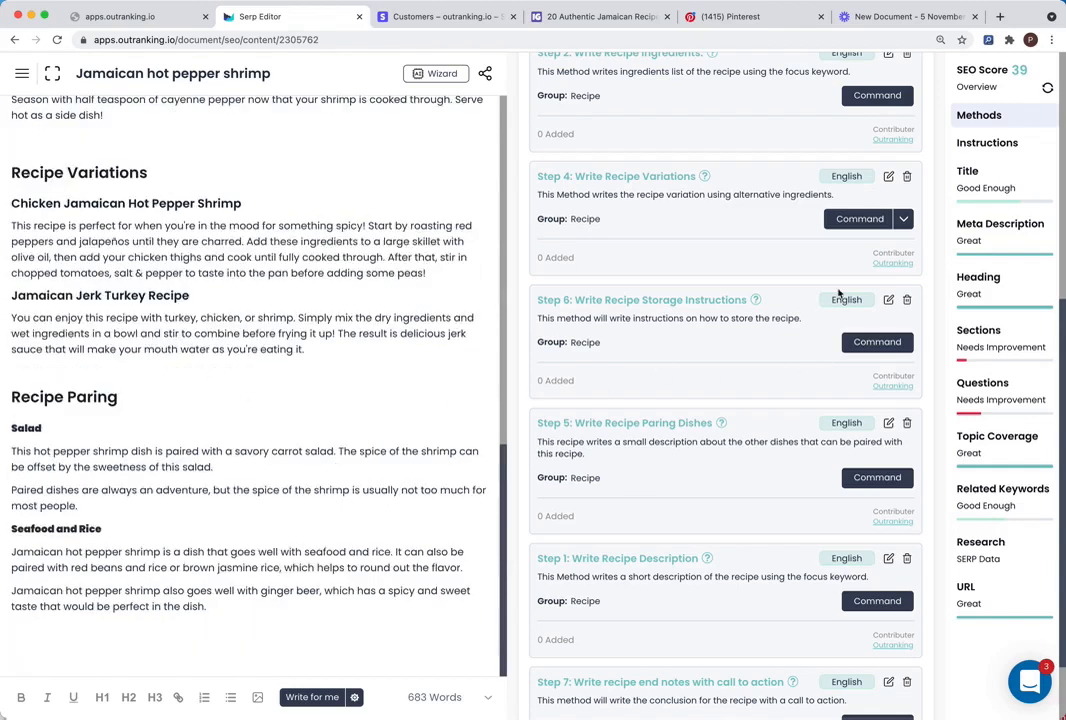
pyautogui.click(873, 343)
pyautogui.scroll(-2, 380, 345)
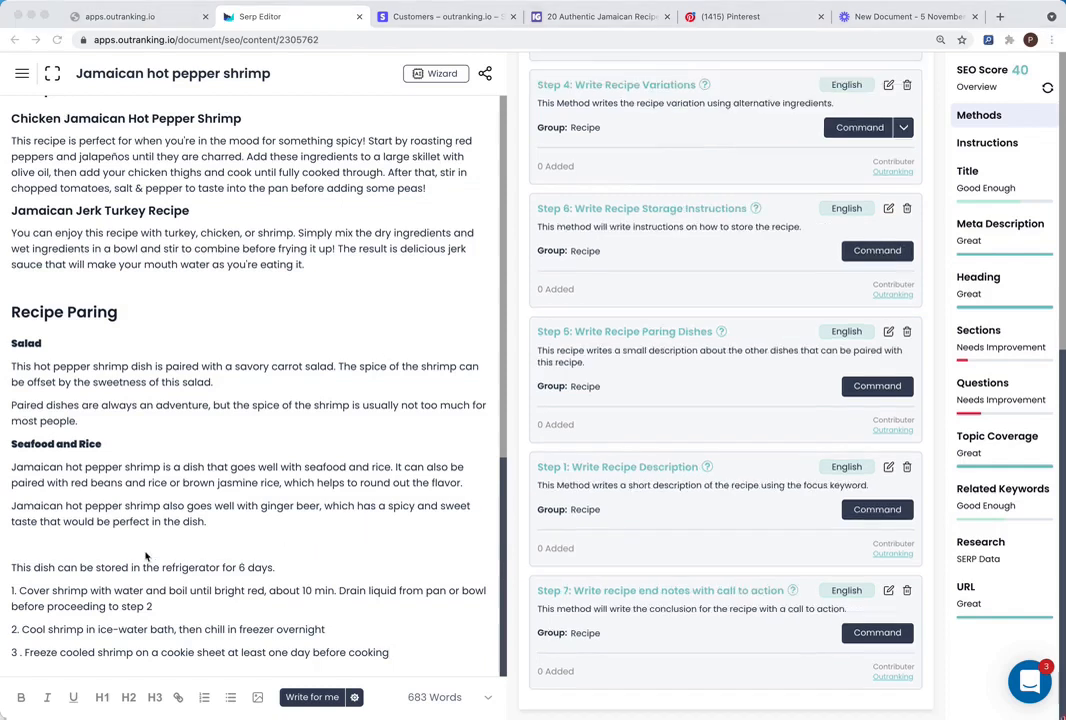
# Step: Add a "Storage Instructions" H2 heading above the storage text, with a blank line before it
pyautogui.click(89, 552)
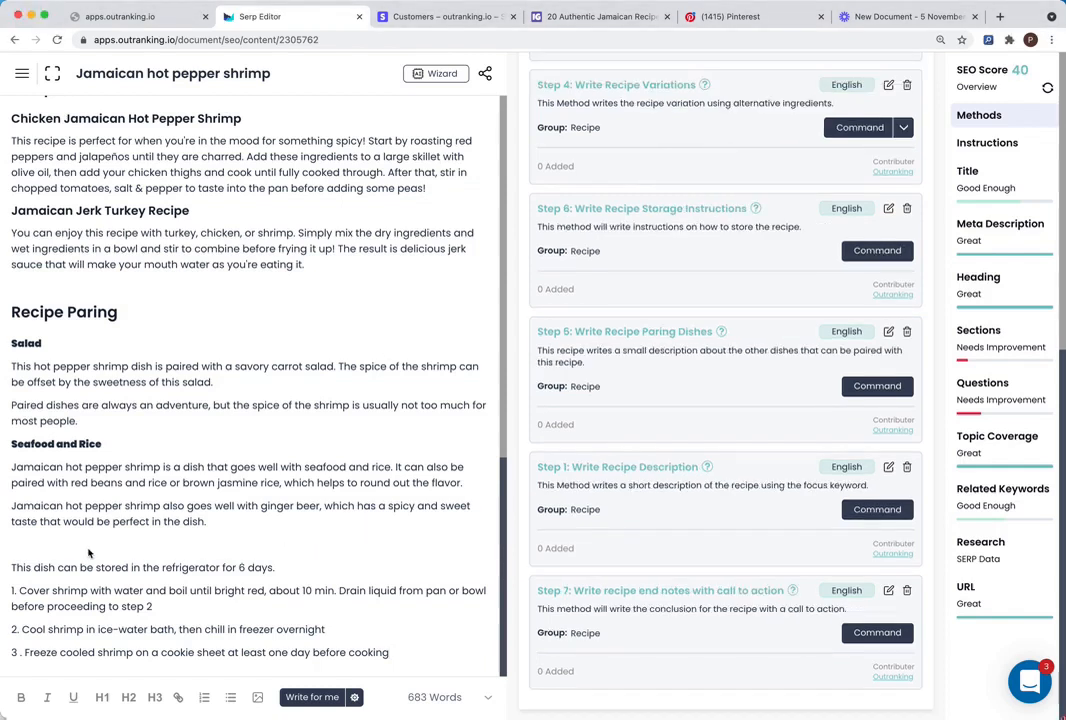
pyautogui.click(60, 551)
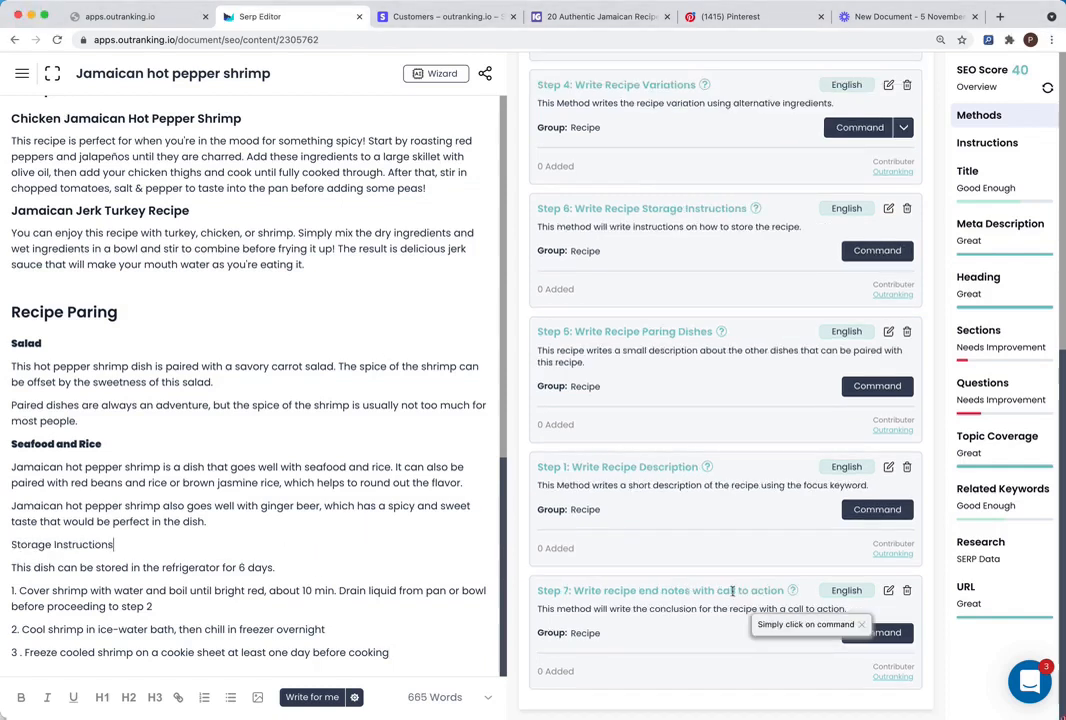
pyautogui.moveTo(120, 545); pyautogui.dragTo(11, 545)
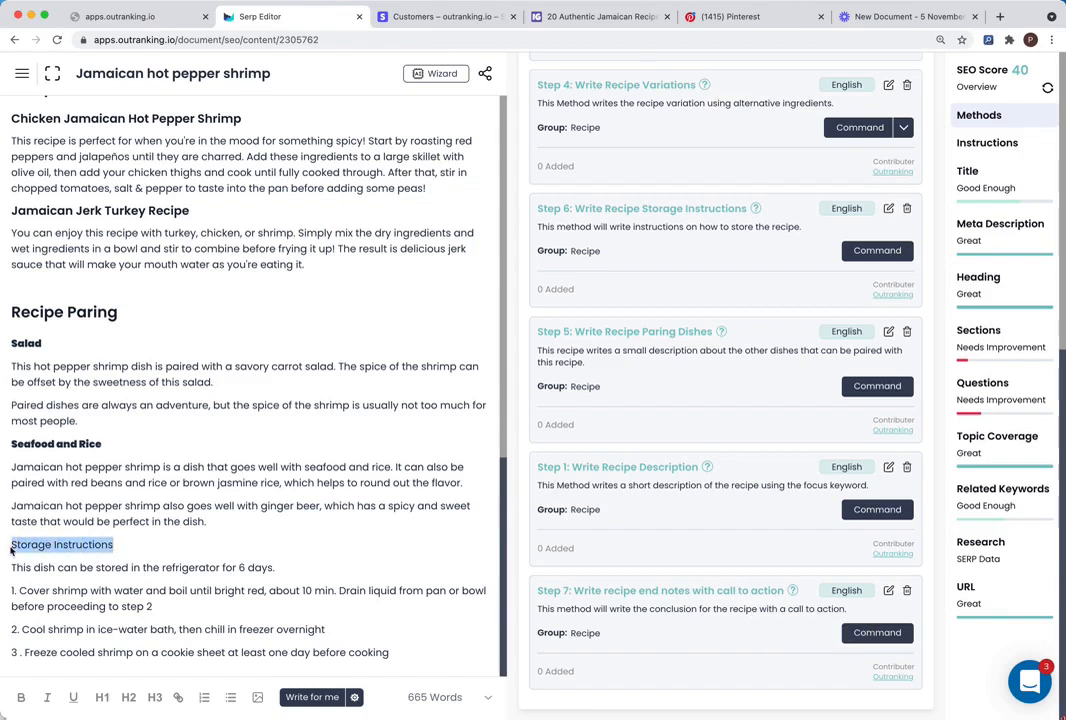
pyautogui.click(130, 583)
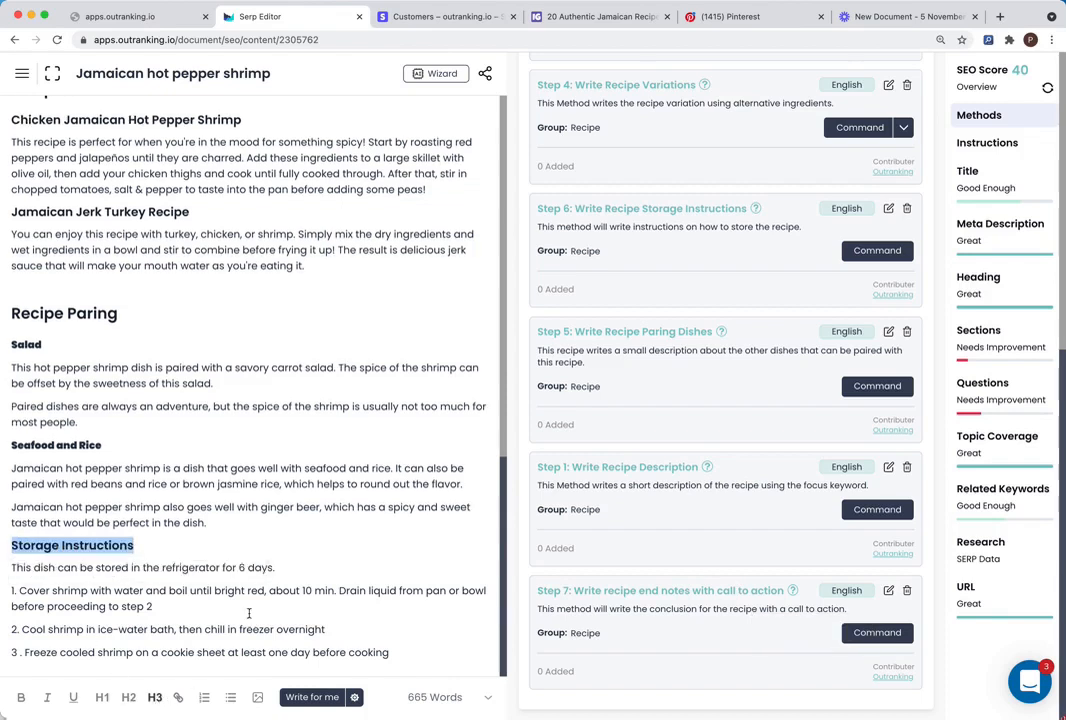
pyautogui.click(127, 699)
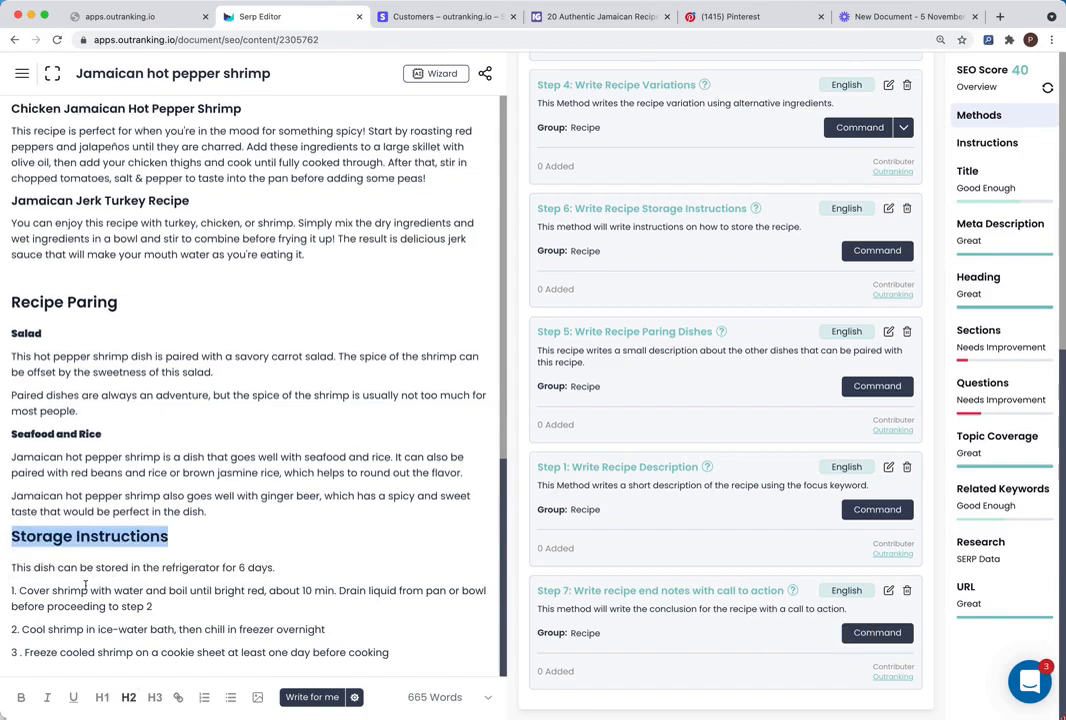
pyautogui.click(14, 537)
pyautogui.press('Return')
pyautogui.scroll(1, 447, 623)
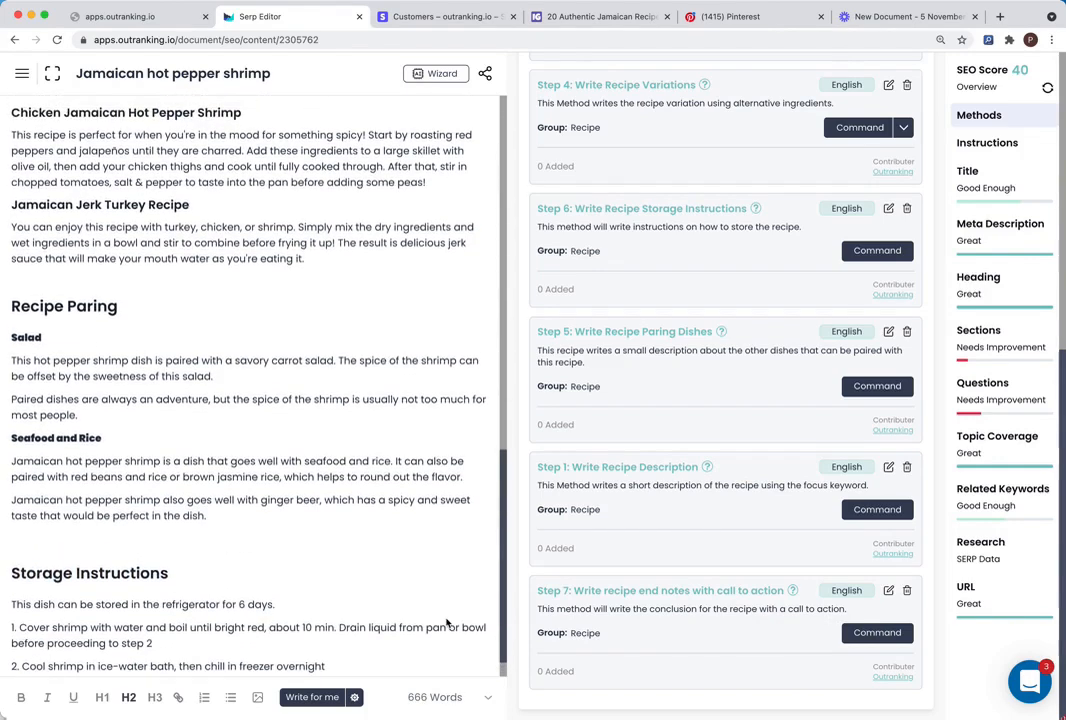
# Step: Generate a second block of storage text below the numbered list with the Step 6: Write Recipe Storage Instructions method, separated by a blank line
pyautogui.scroll(-1, 447, 623)
pyautogui.click(406, 653)
pyautogui.press('Return')
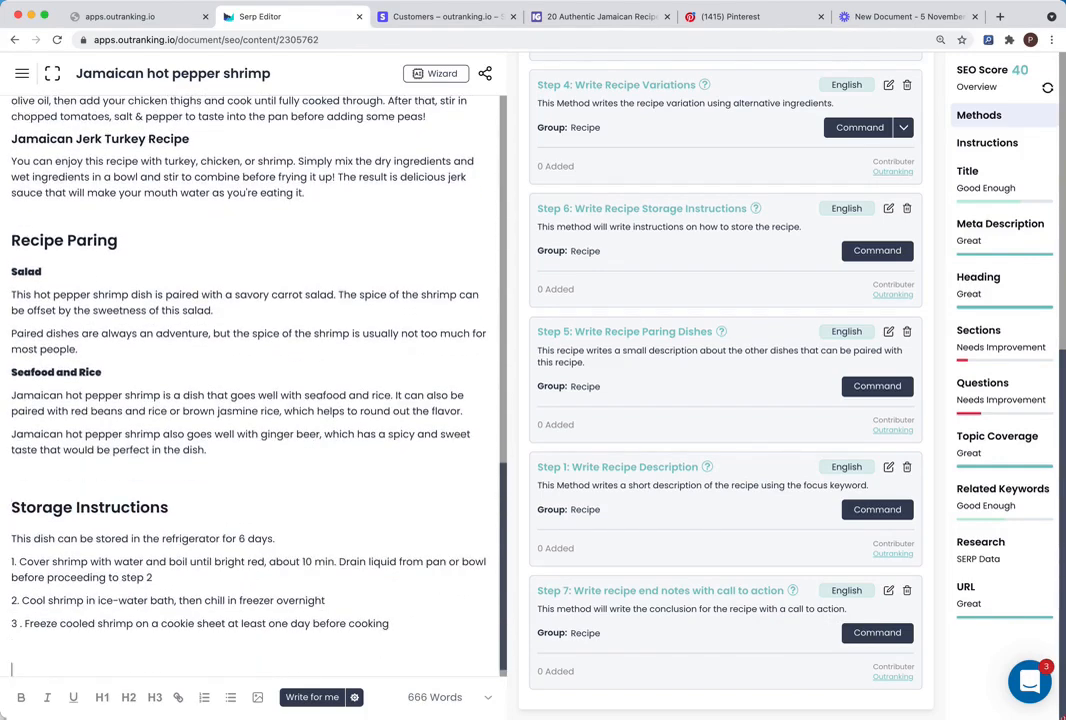
pyautogui.scroll(5, 809, 266)
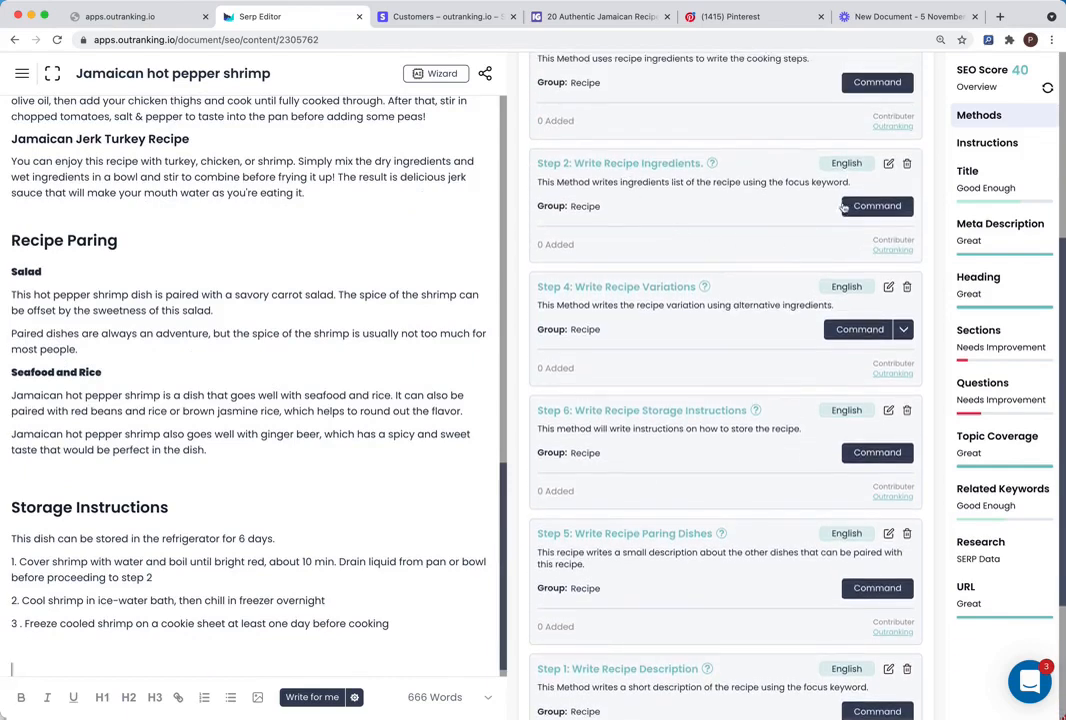
pyautogui.scroll(-2, 900, 380)
pyautogui.click(880, 386)
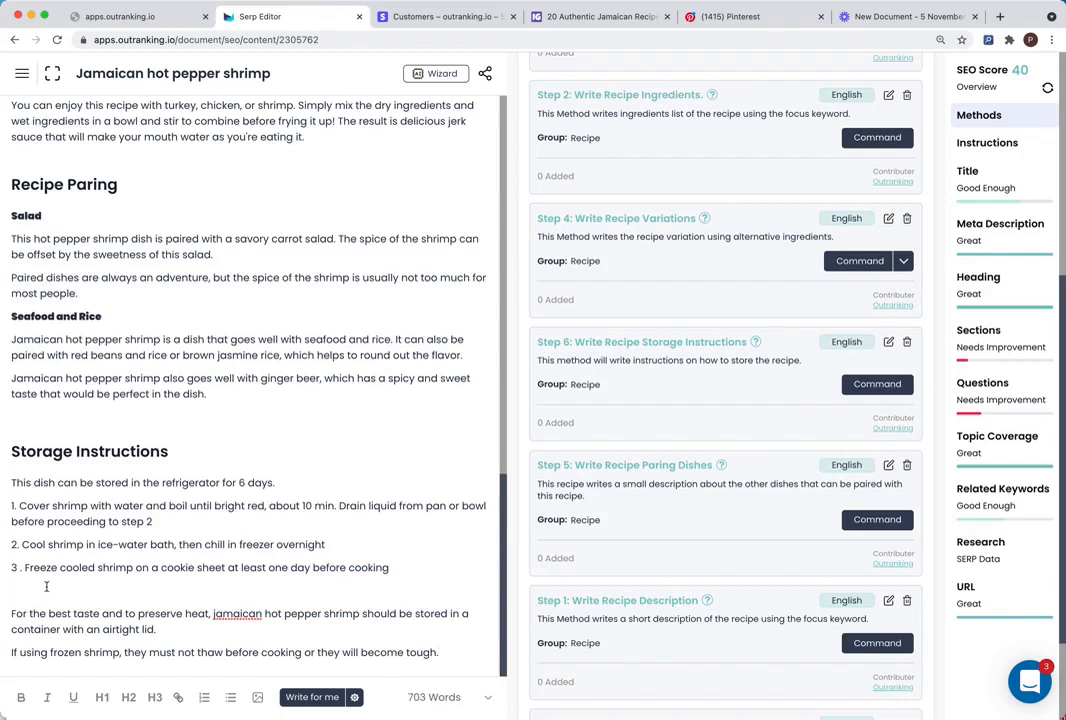
pyautogui.press('BackSpace')
pyautogui.press('Return')
# Step: Add an "End Notes:" H2 heading at the end of the article, with a blank line above it
pyautogui.click(455, 655)
pyautogui.press('Return')
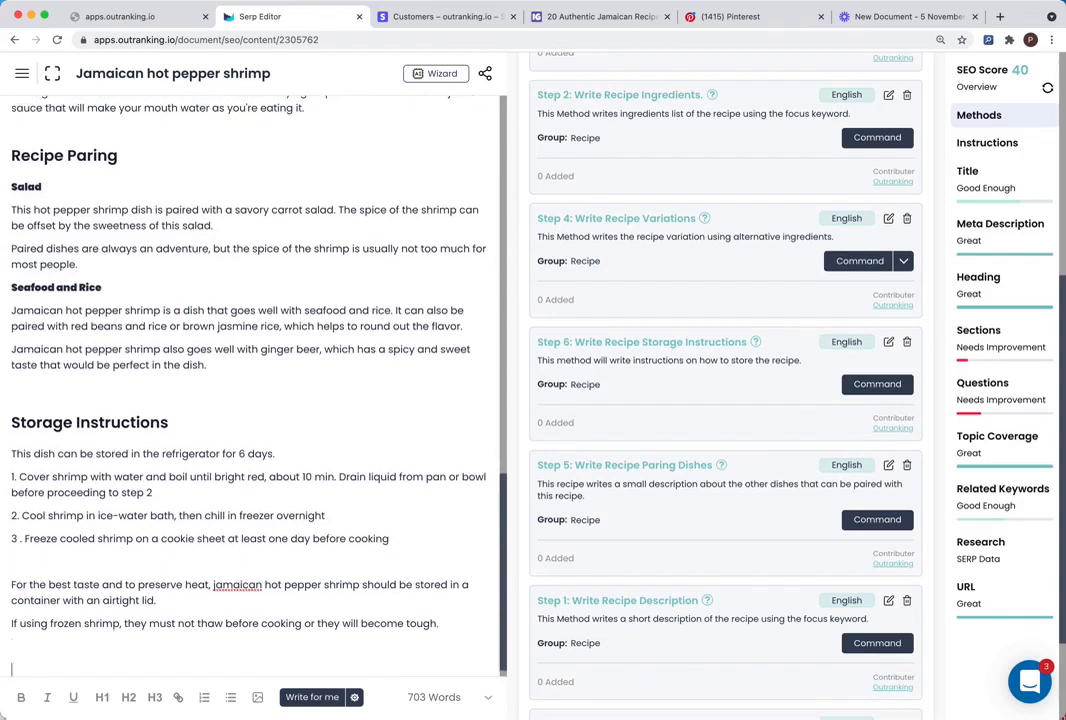
pyautogui.scroll(4, 699, 489)
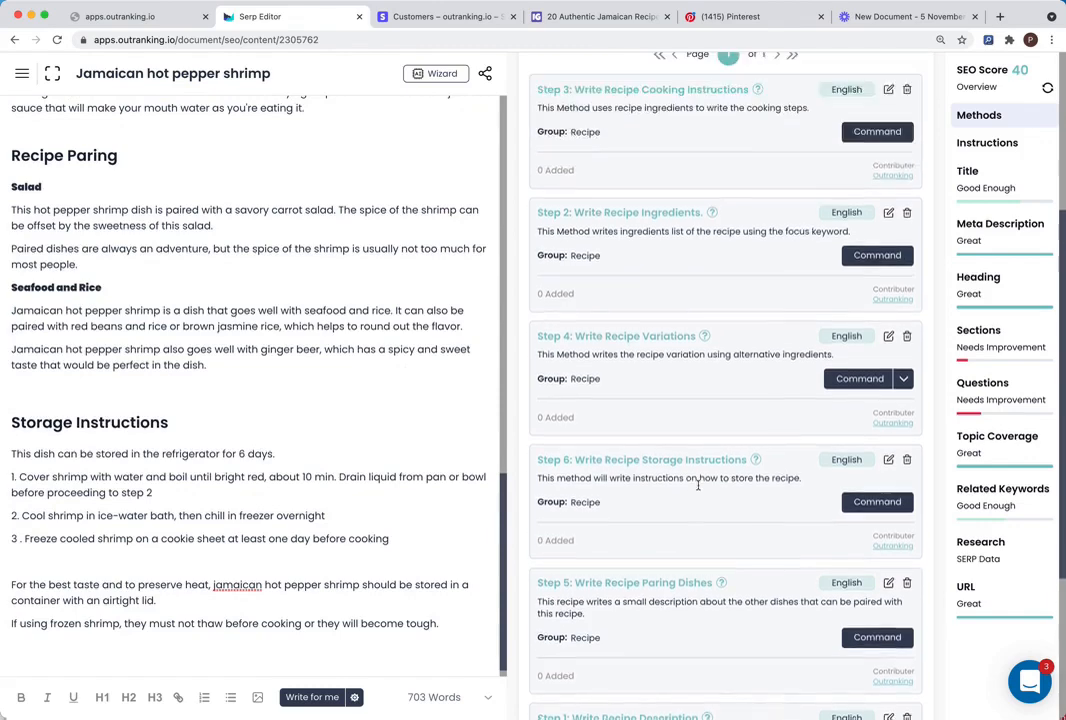
pyautogui.scroll(-7, 699, 489)
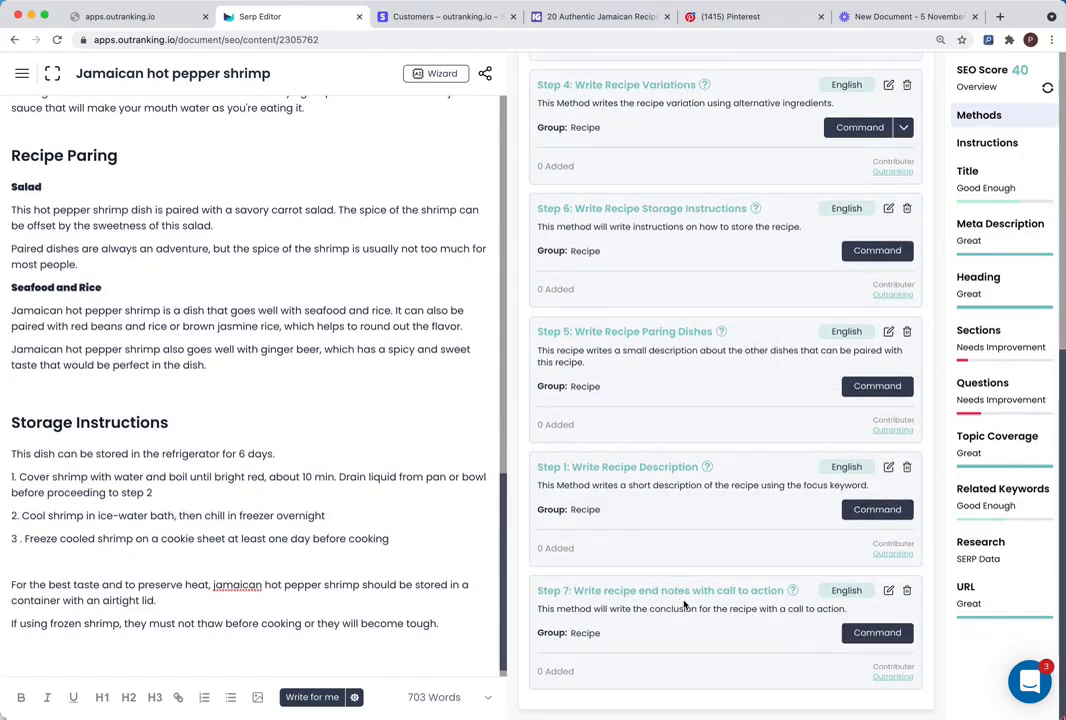
pyautogui.write('End Notes:')
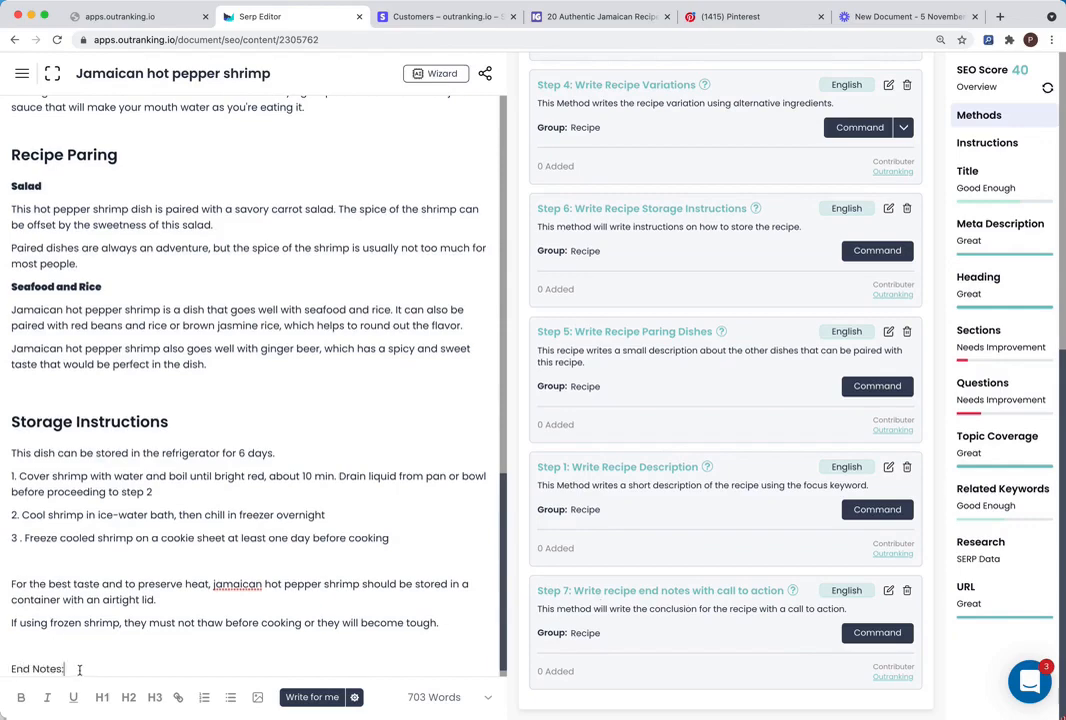
pyautogui.moveTo(68, 668); pyautogui.dragTo(11, 668)
pyautogui.click(129, 699)
pyautogui.click(30, 629)
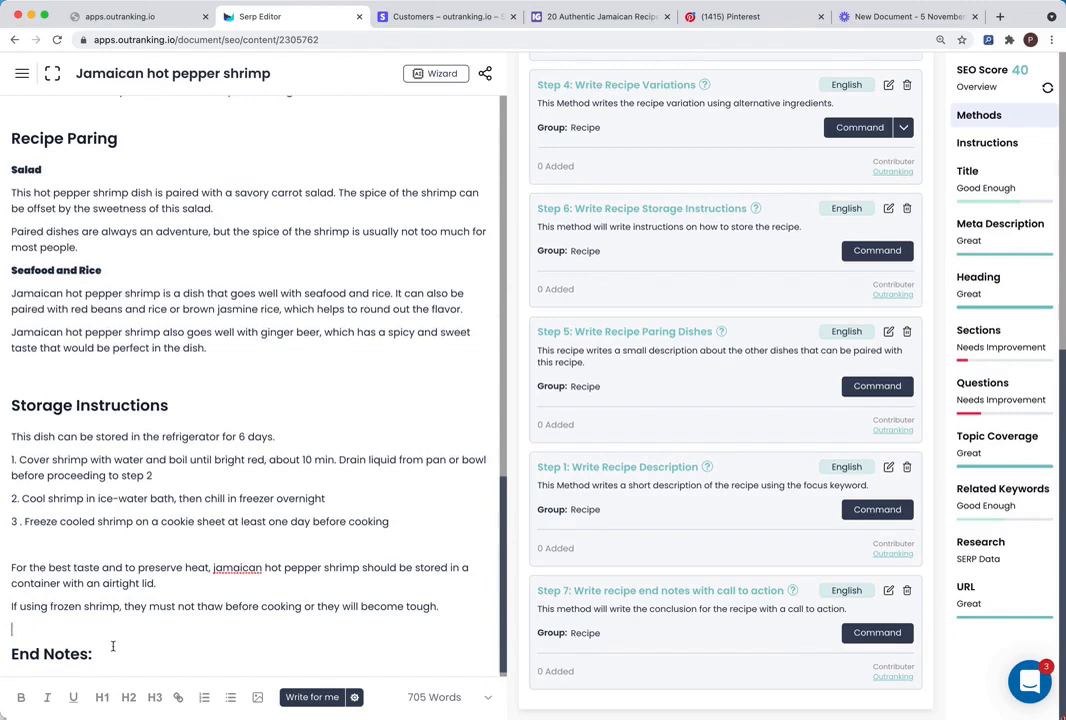
pyautogui.scroll(-1, 114, 631)
pyautogui.click(76, 665)
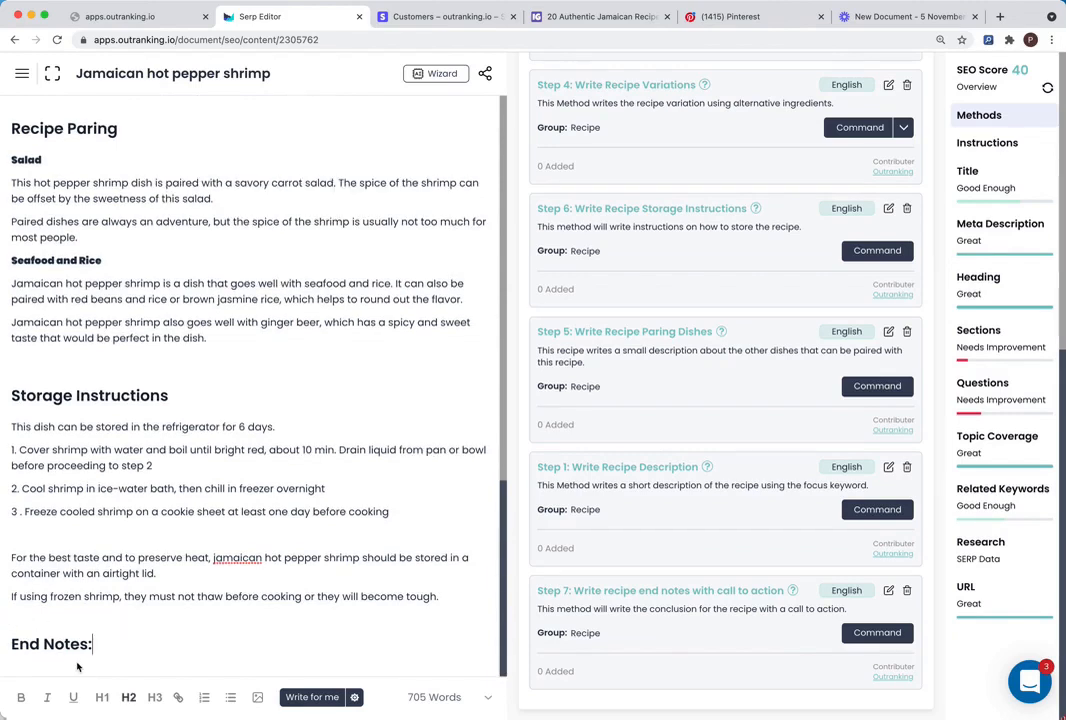
# Step: Generate the conclusion under "End Notes:" with the Step 7: Write recipe end notes with call to action method and delete its "The recipe: Buffalo chicken recipes" line
pyautogui.press('Return')
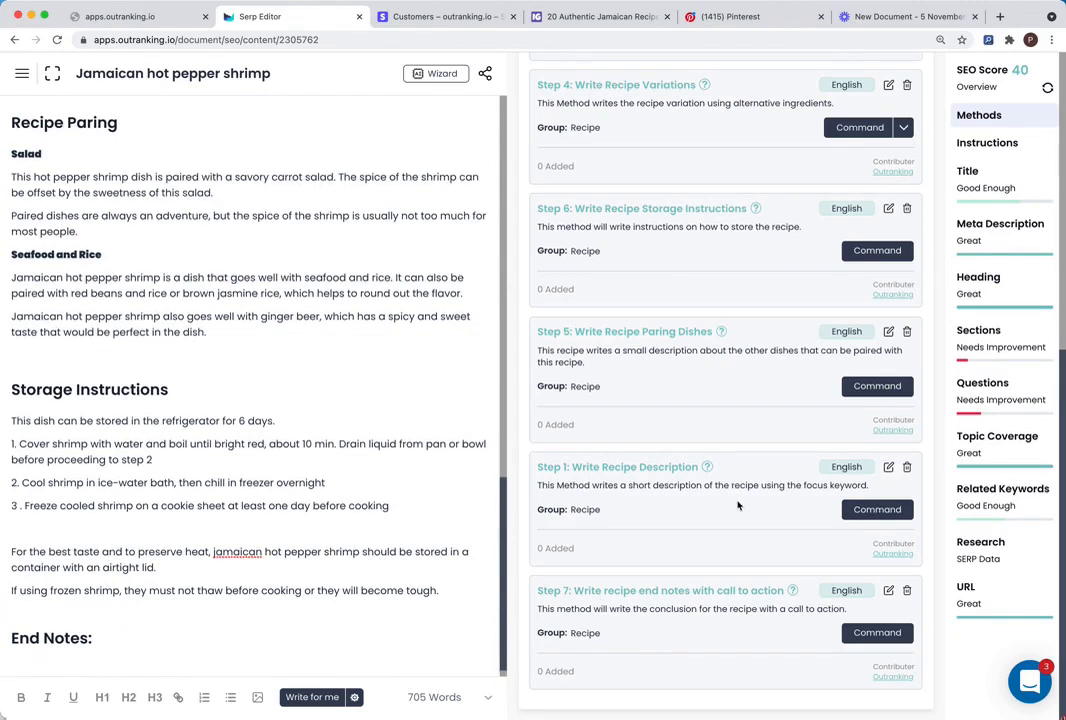
pyautogui.click(876, 633)
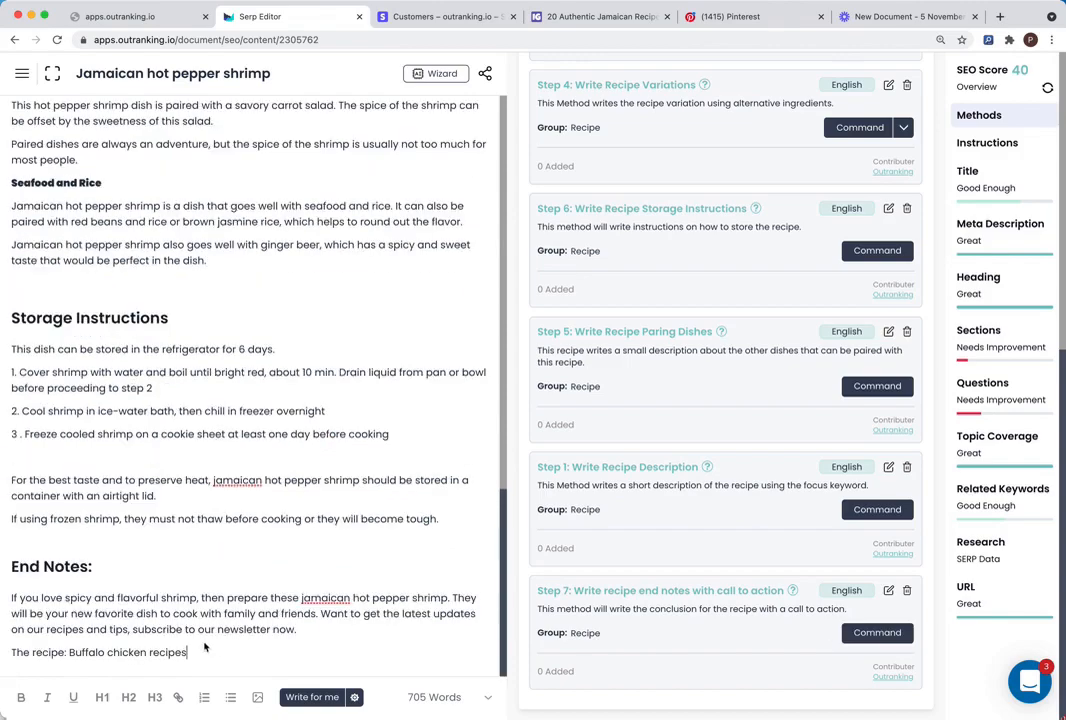
pyautogui.moveTo(188, 652); pyautogui.dragTo(11, 652)
pyautogui.press('BackSpace')
# Step: Review the finished article from its title to the end notes and look over the list of recipe methods
pyautogui.scroll(1, 329, 396)
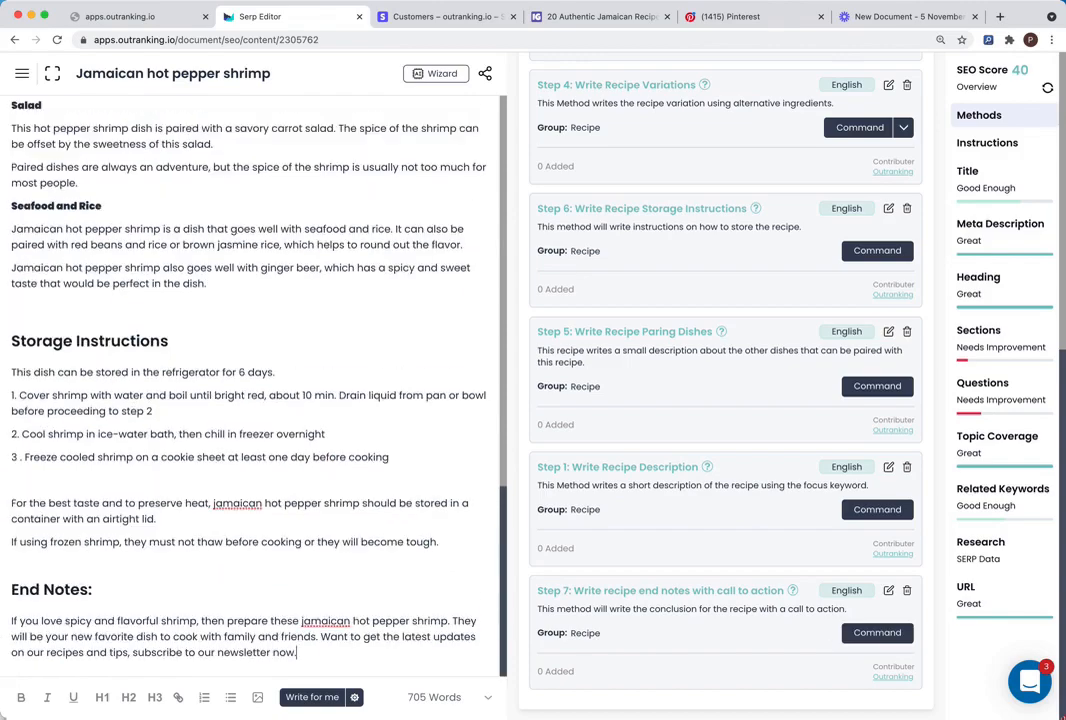
pyautogui.scroll(15, 329, 396)
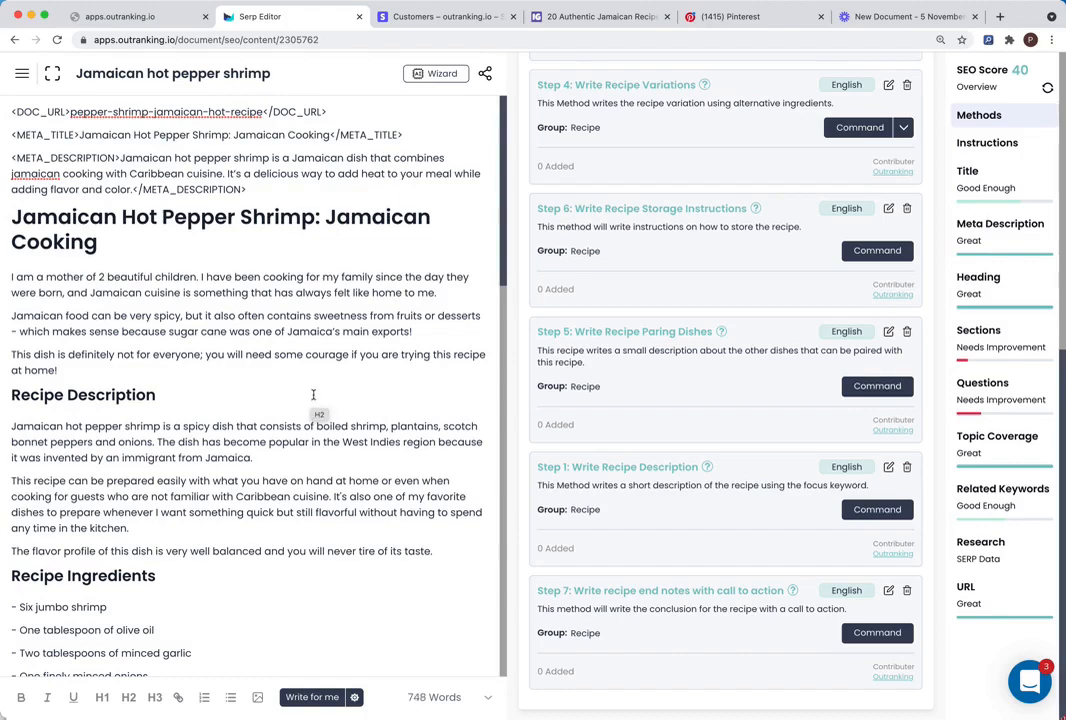
pyautogui.scroll(-13, 313, 395)
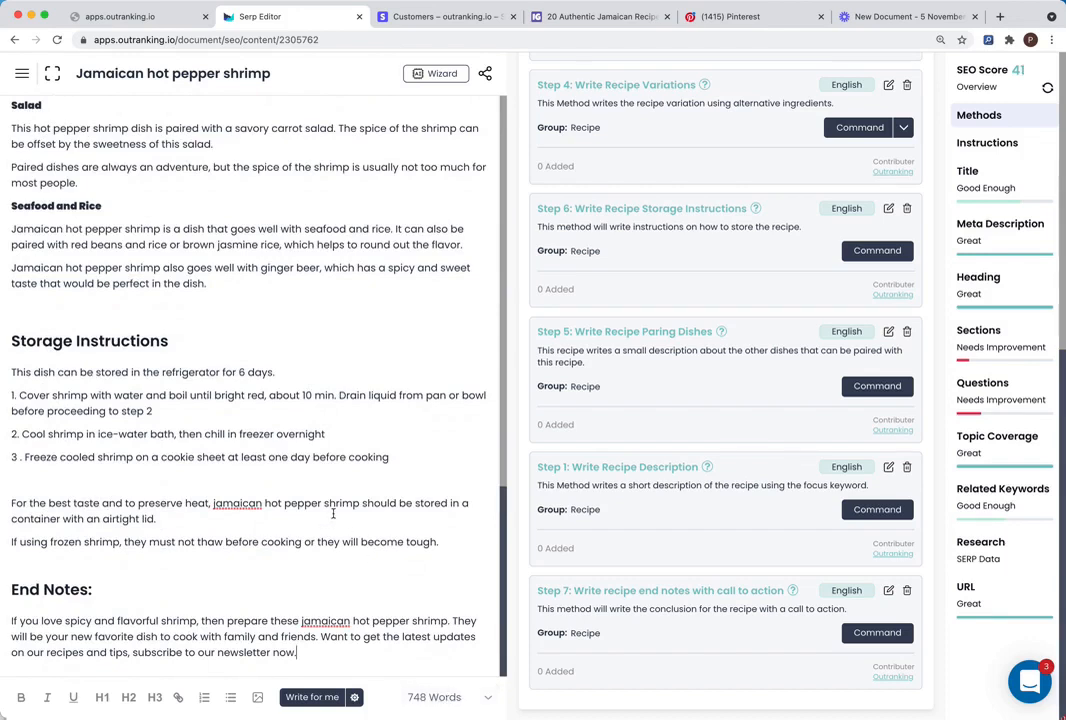
pyautogui.scroll(4, 111, 374)
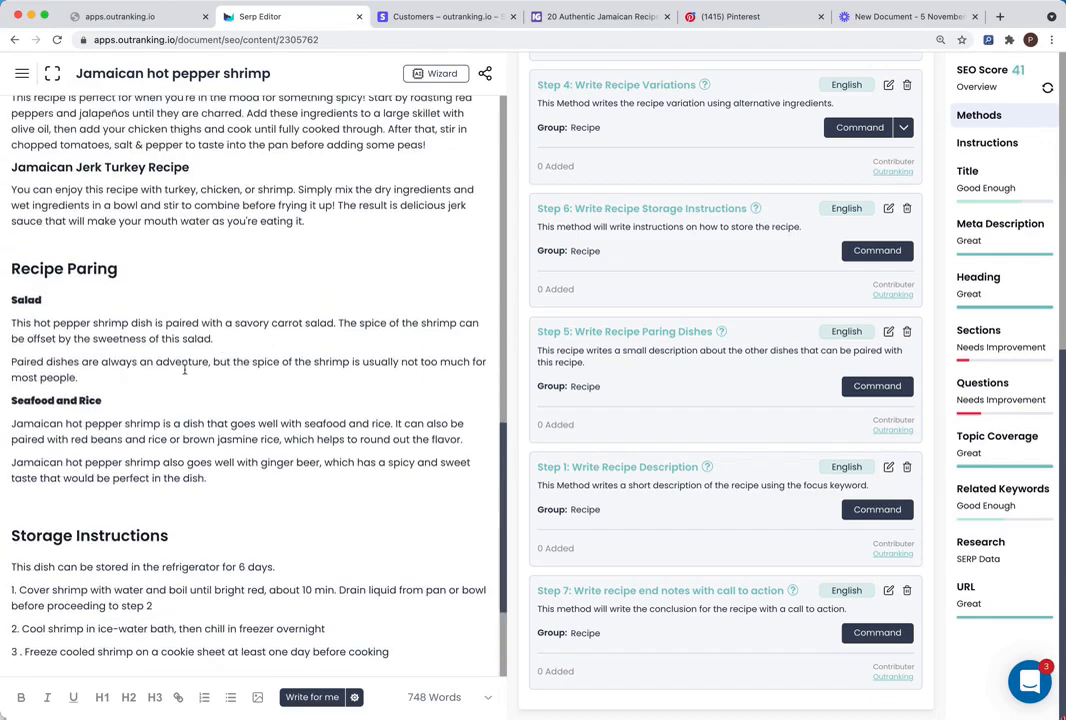
pyautogui.scroll(4, 186, 369)
pyautogui.scroll(-6, 189, 323)
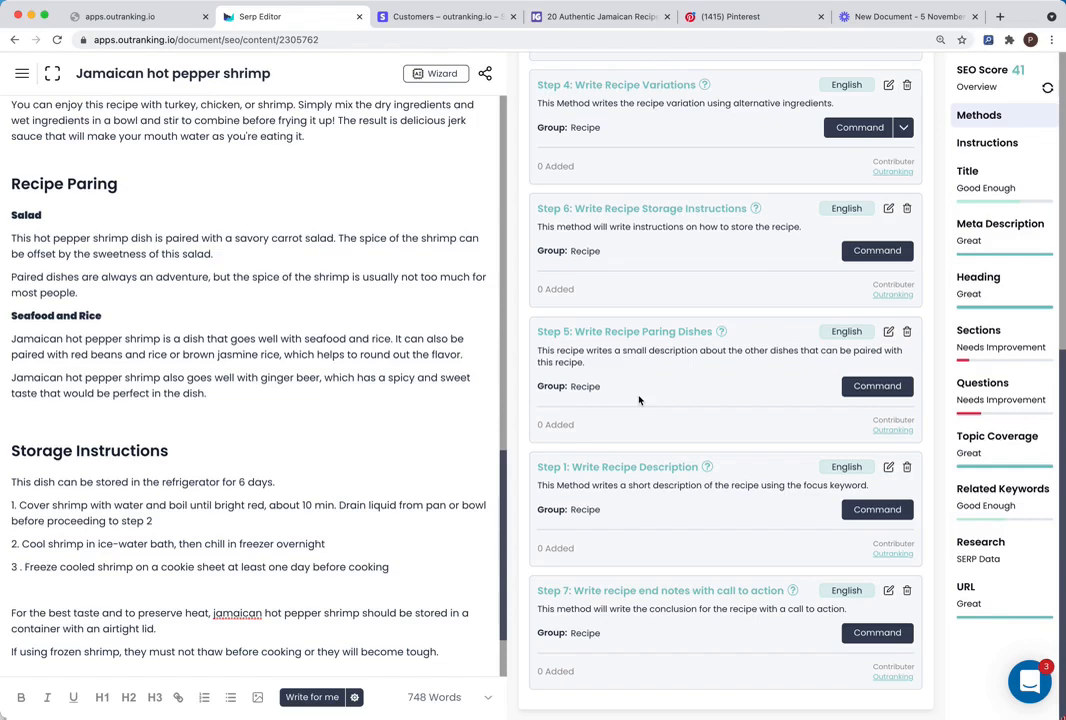
pyautogui.scroll(5, 740, 410)
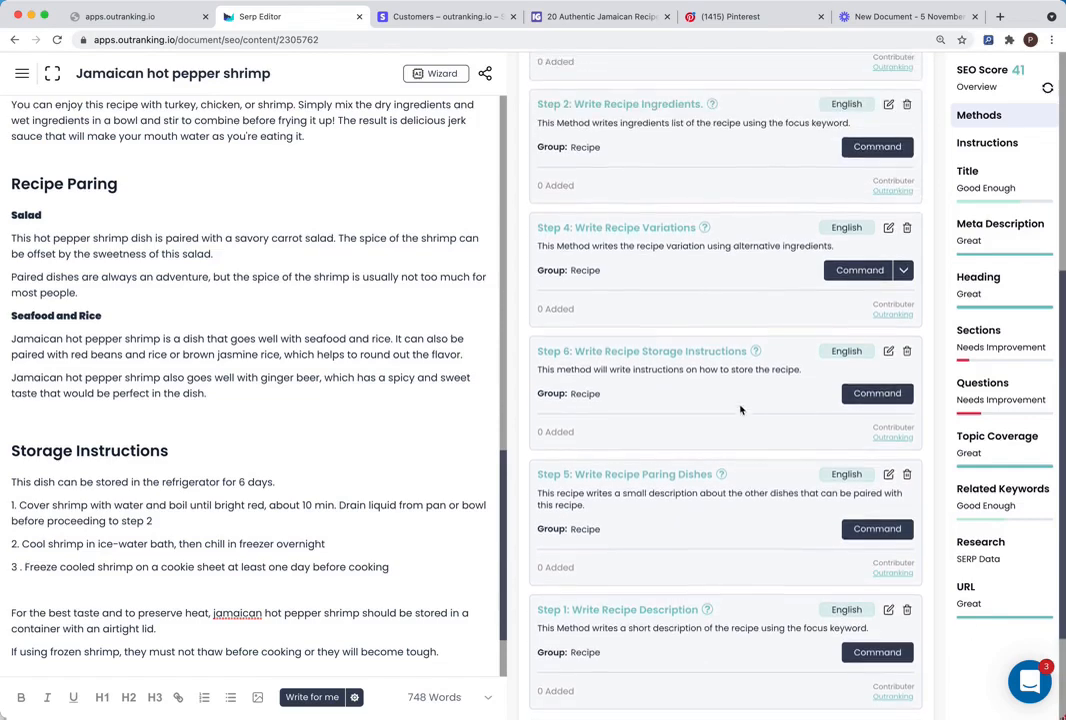
pyautogui.scroll(1, 740, 410)
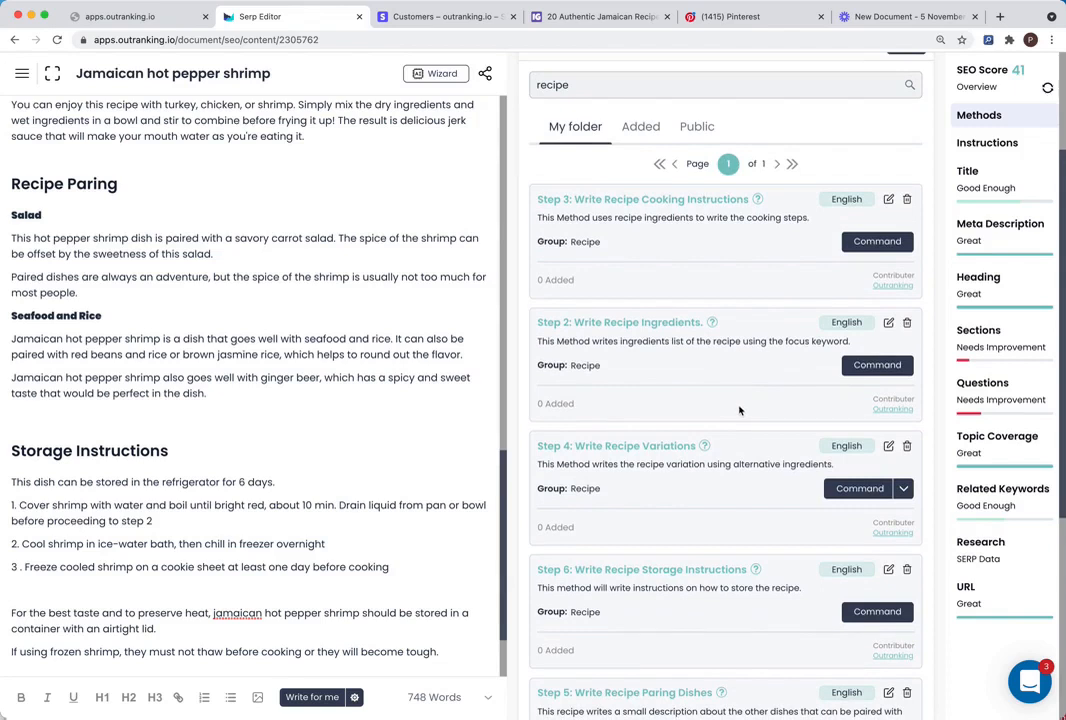
pyautogui.scroll(-5, 740, 410)
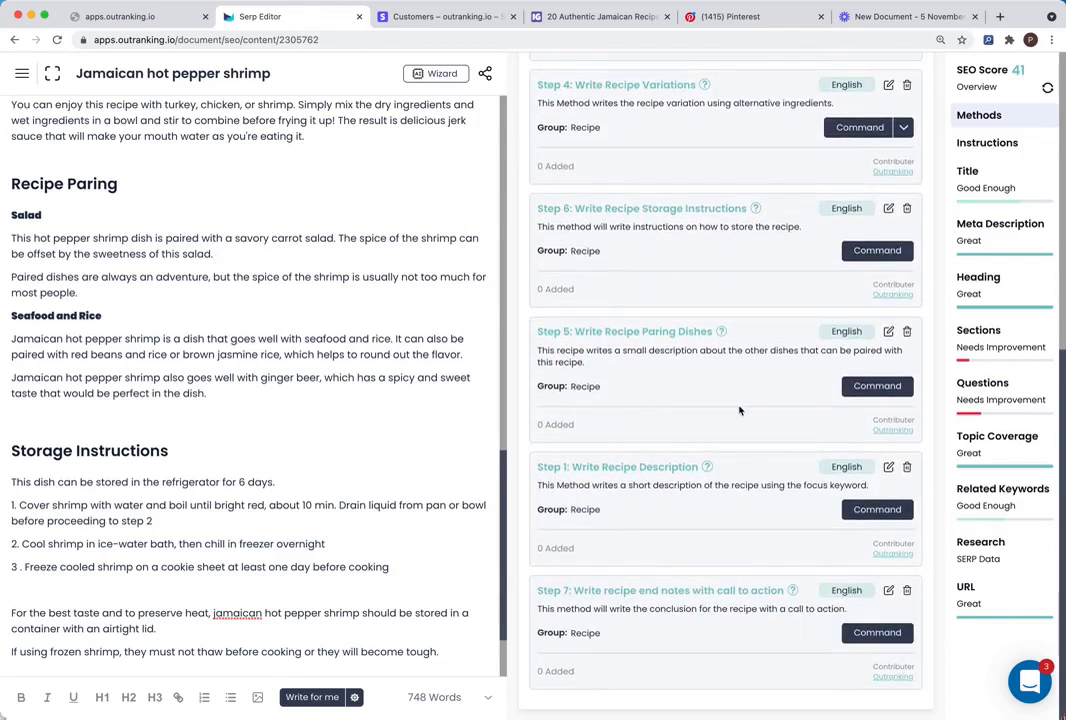